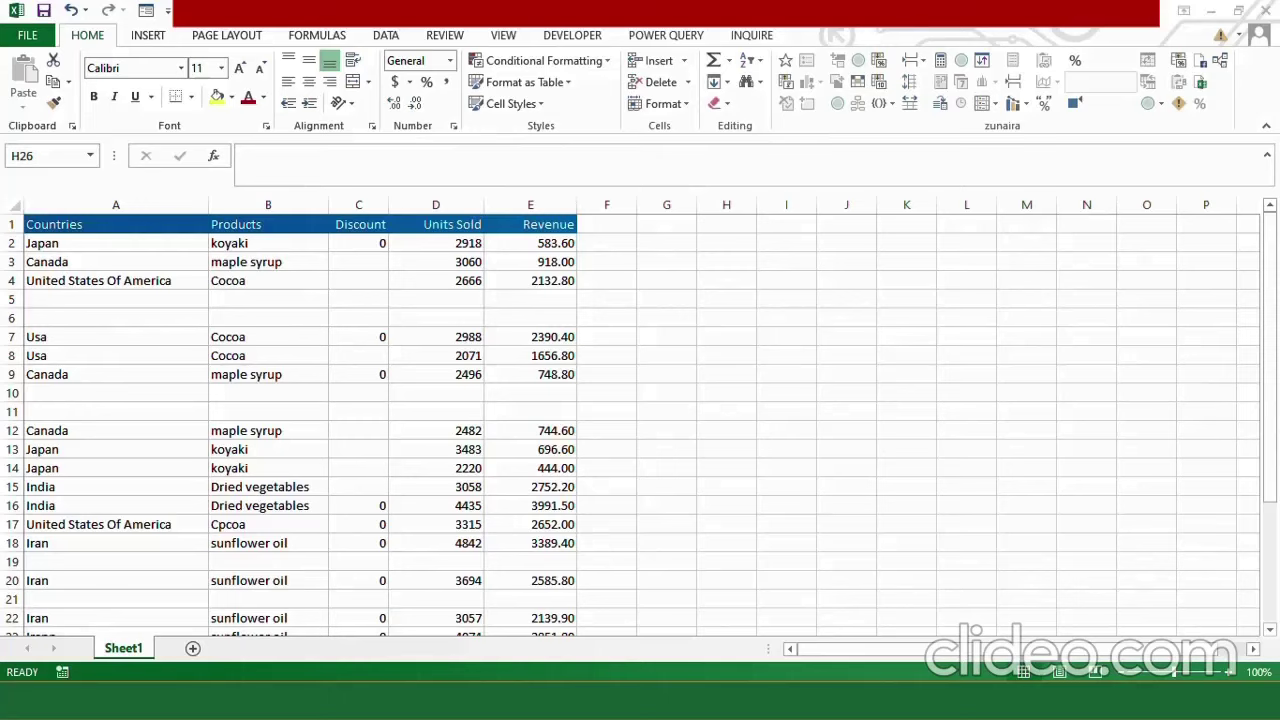
Examine the sales table's country entries and the blank cells in its Discount column.
{"action": "left_click", "coordinate": [104, 244]}
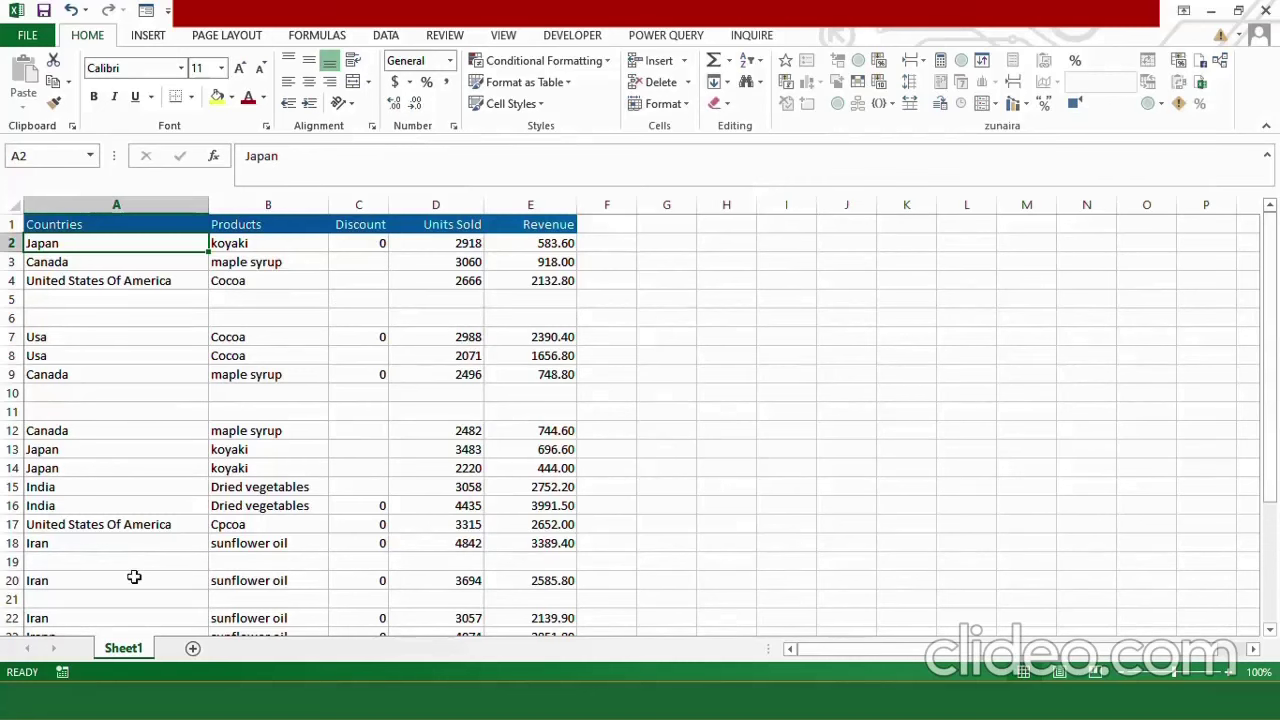
{"action": "mouse_move", "coordinate": [1262, 282]}
{"action": "left_mouse_down"}
{"action": "mouse_move", "coordinate": [1262, 310]}
{"action": "mouse_move", "coordinate": [1258, 280]}
{"action": "left_mouse_up"}
{"action": "left_click", "coordinate": [366, 245]}
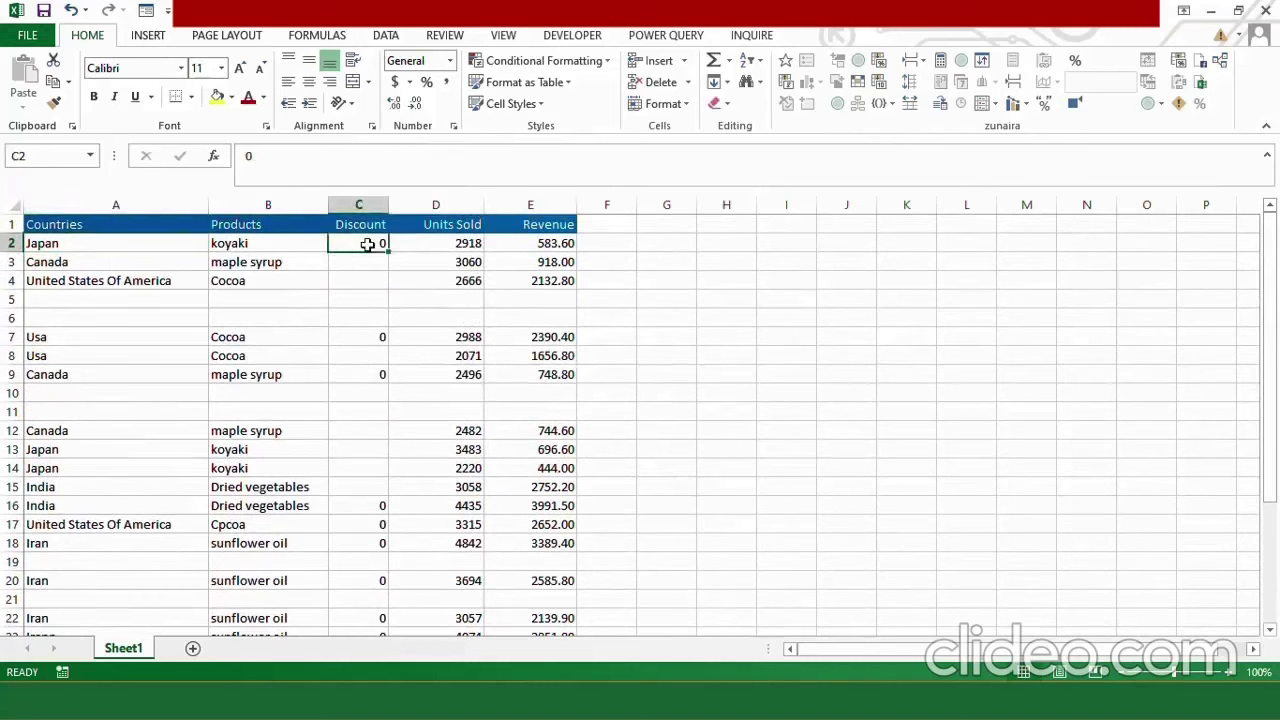
{"action": "left_click", "coordinate": [366, 280]}
{"action": "left_click", "coordinate": [367, 269]}
{"action": "left_click", "coordinate": [366, 279]}
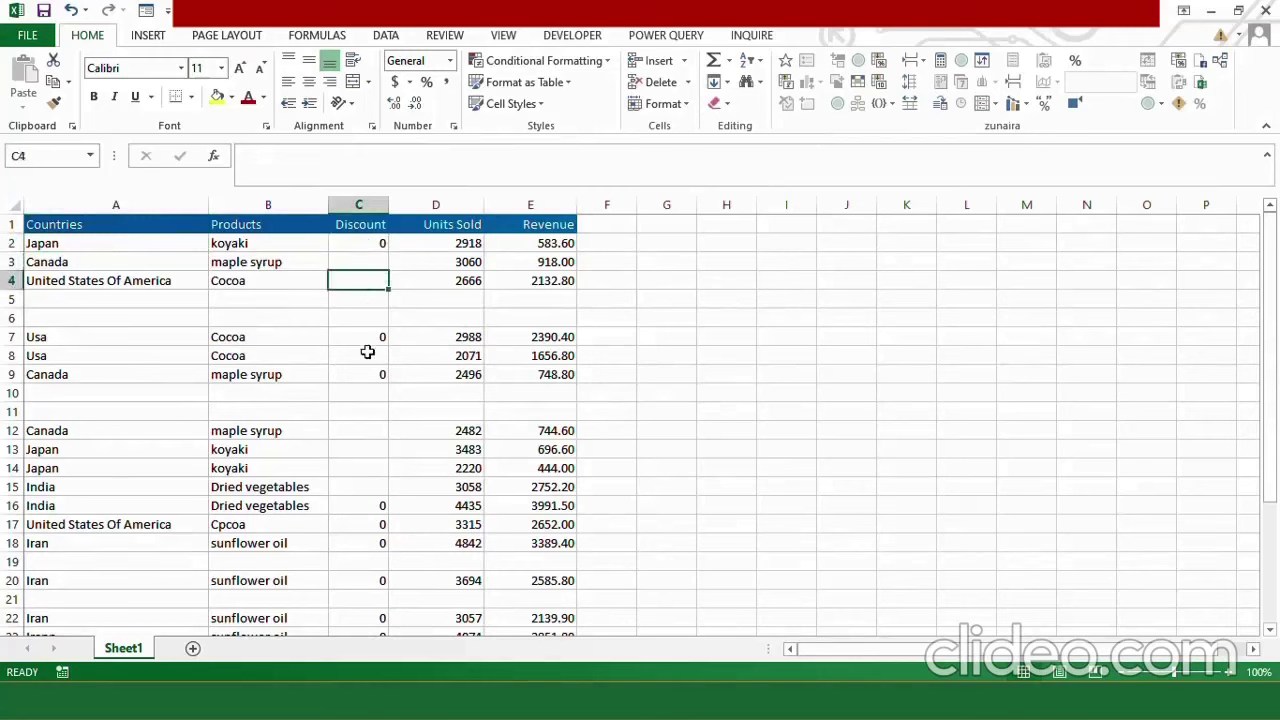
{"action": "left_click", "coordinate": [367, 353]}
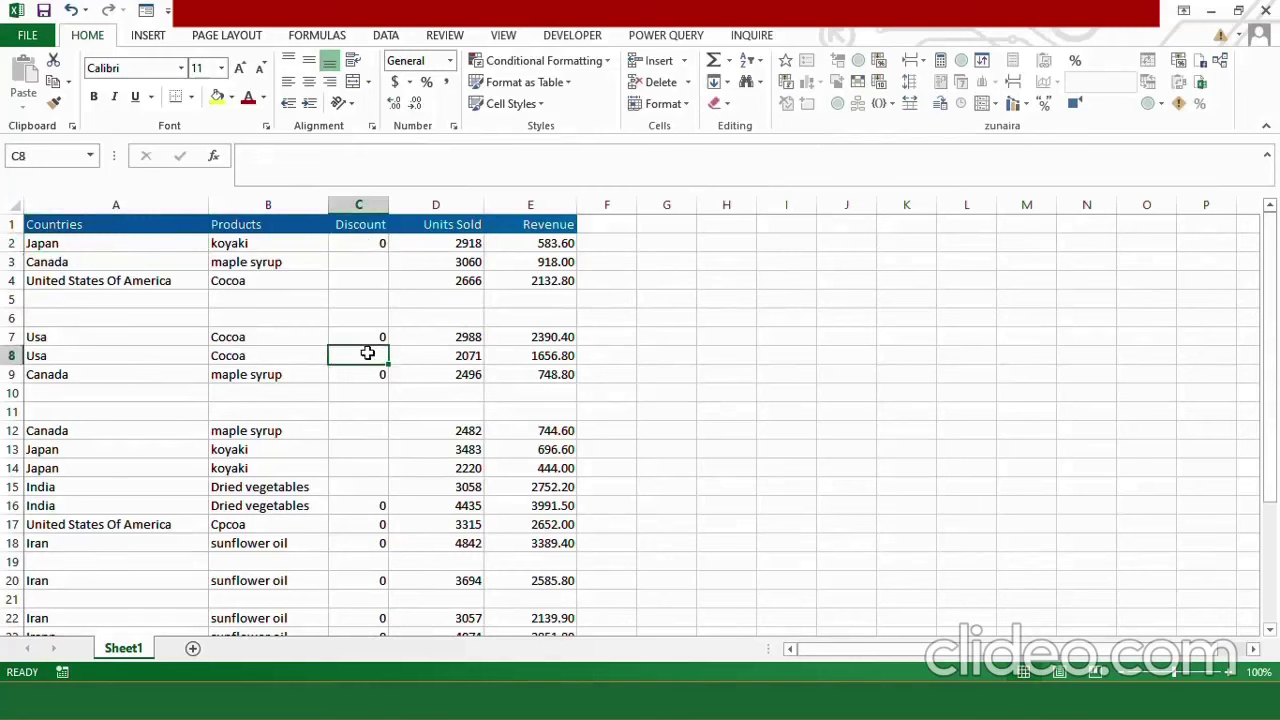
Replace all blank cells in the Discount column with 0 using Find and Replace.
{"action": "left_click", "coordinate": [359, 206]}
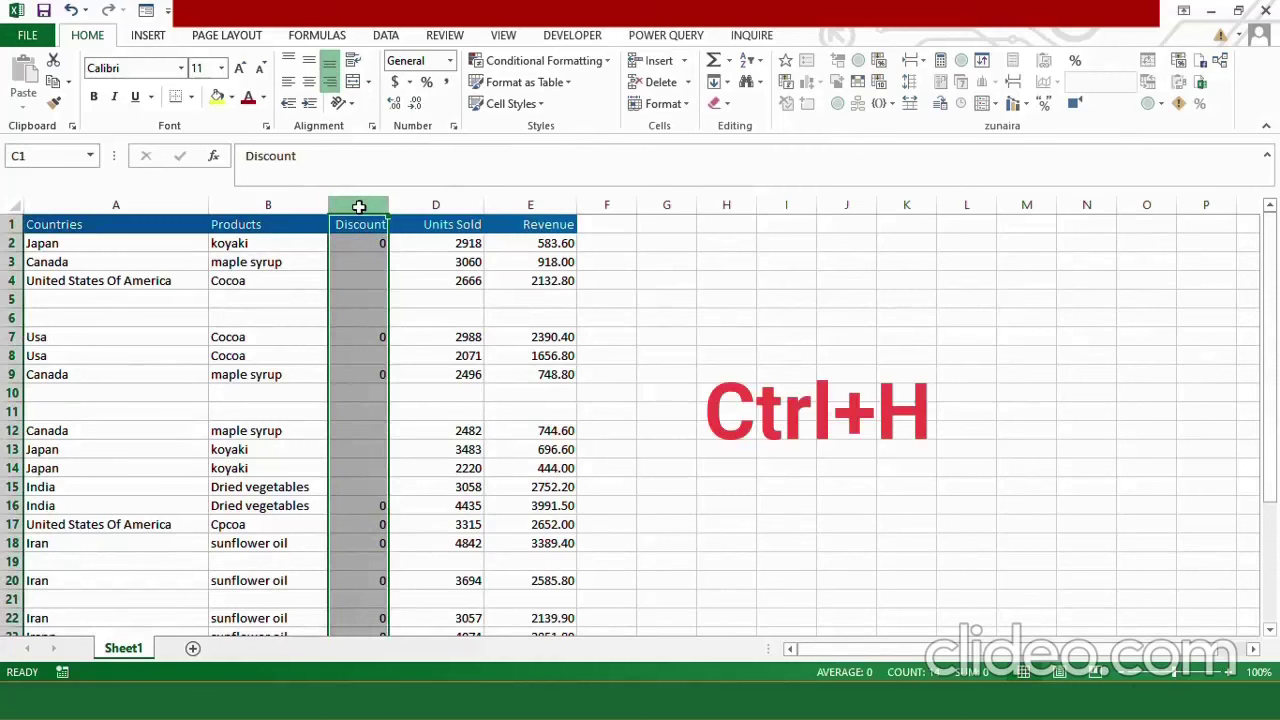
{"action": "key", "text": "ctrl+h"}
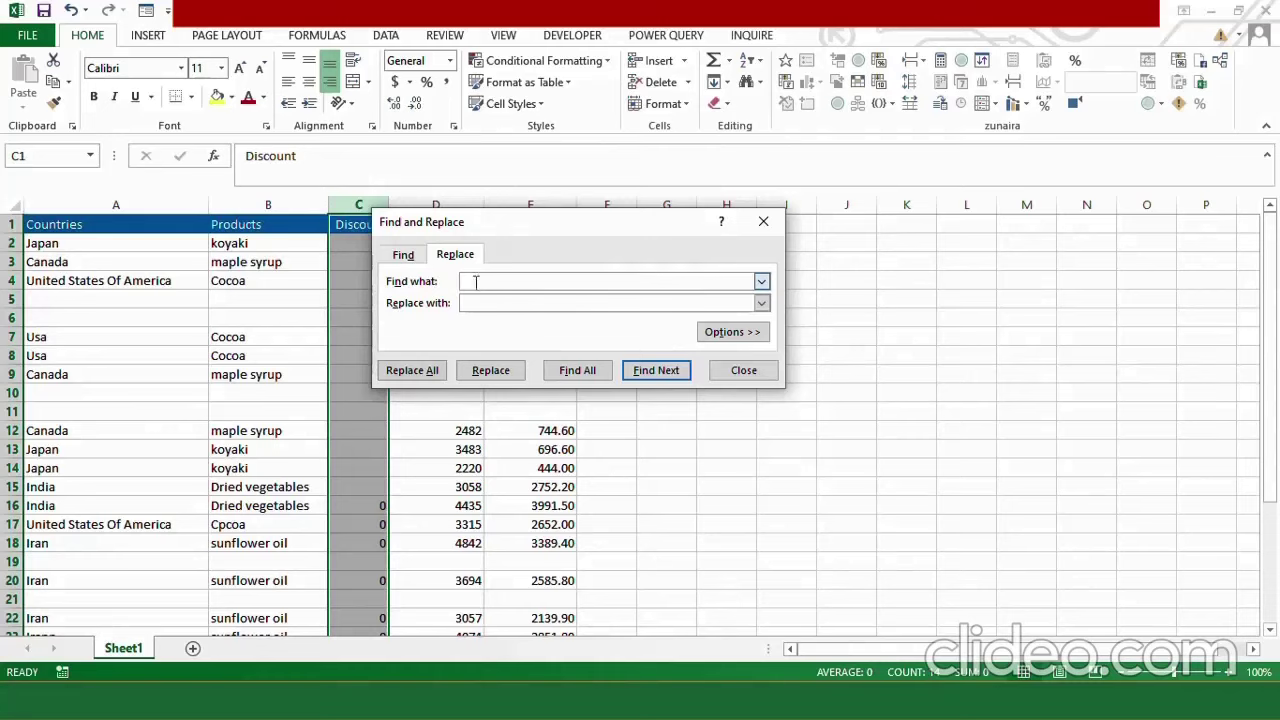
{"action": "key", "text": "Tab"}
{"action": "type", "text": "0"}
{"action": "left_click", "coordinate": [433, 371]}
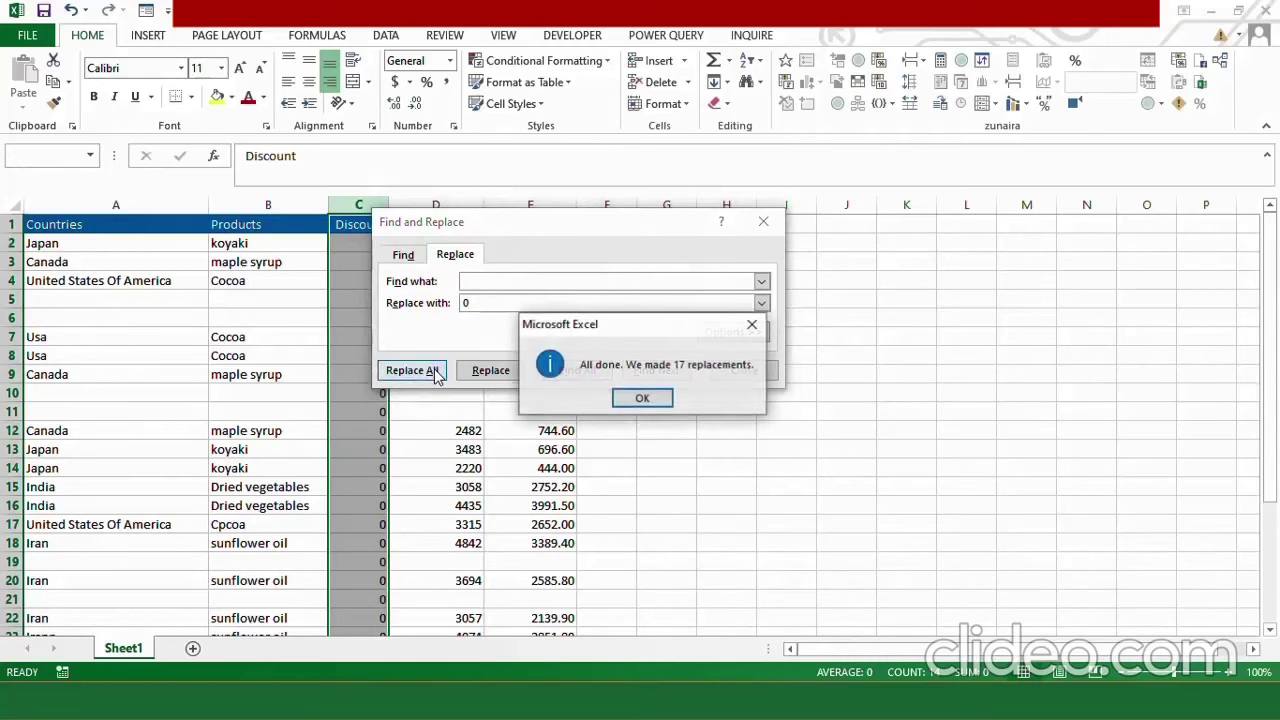
{"action": "left_click", "coordinate": [641, 399]}
{"action": "left_click", "coordinate": [763, 222]}
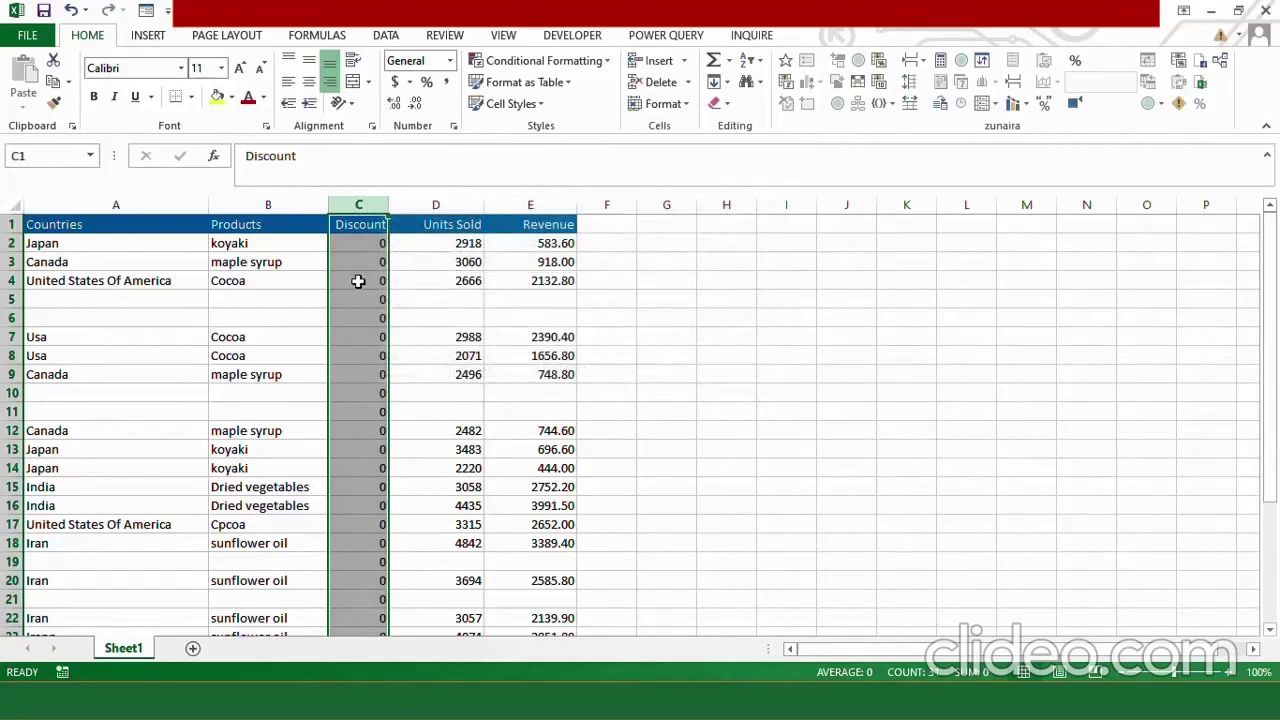
{"action": "left_click", "coordinate": [362, 428]}
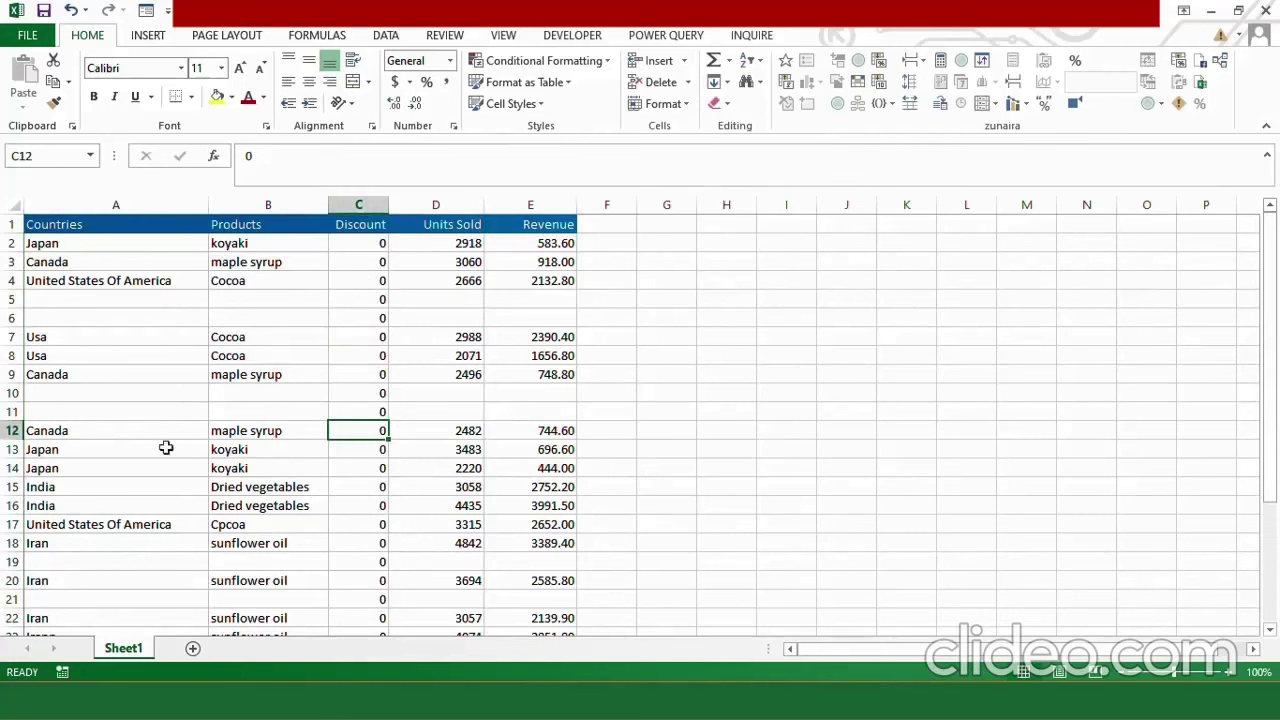
Select the blank cells in columns A through E with Go To Special and delete their entire sheet rows.
{"action": "left_click_drag", "start_coordinate": [135, 200], "coordinate": [530, 209]}
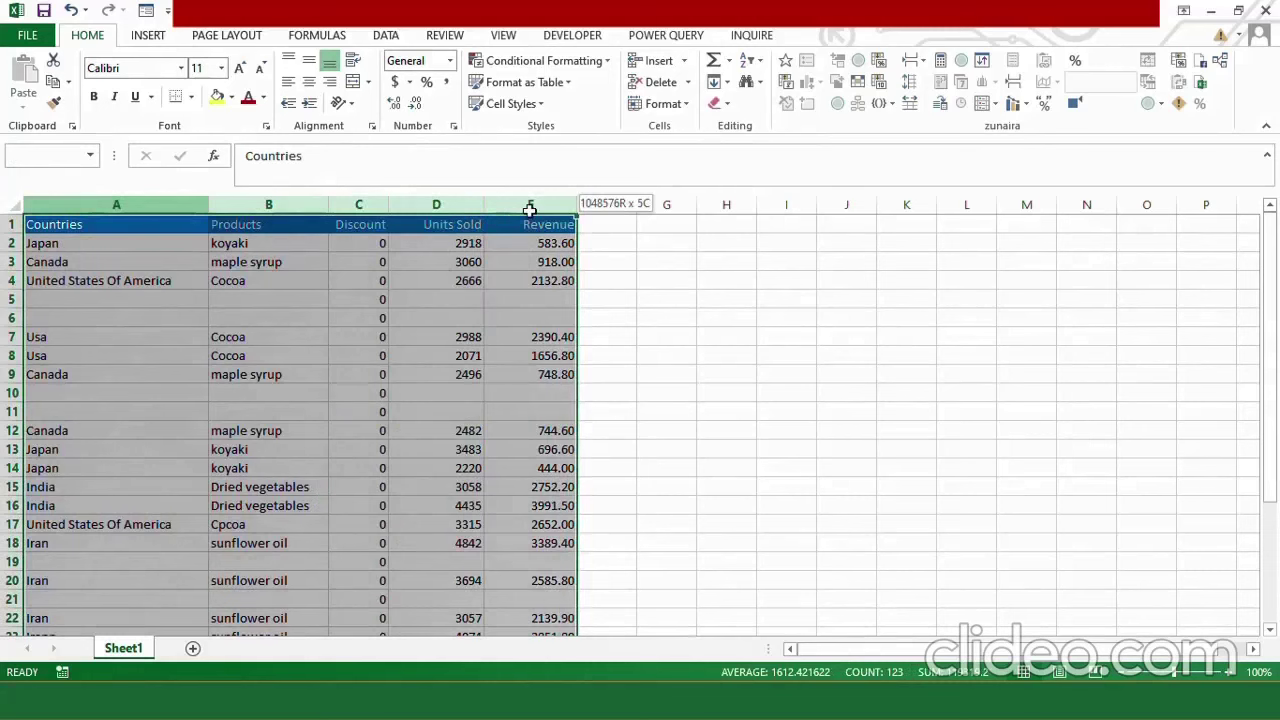
{"action": "key", "text": "ctrl+g"}
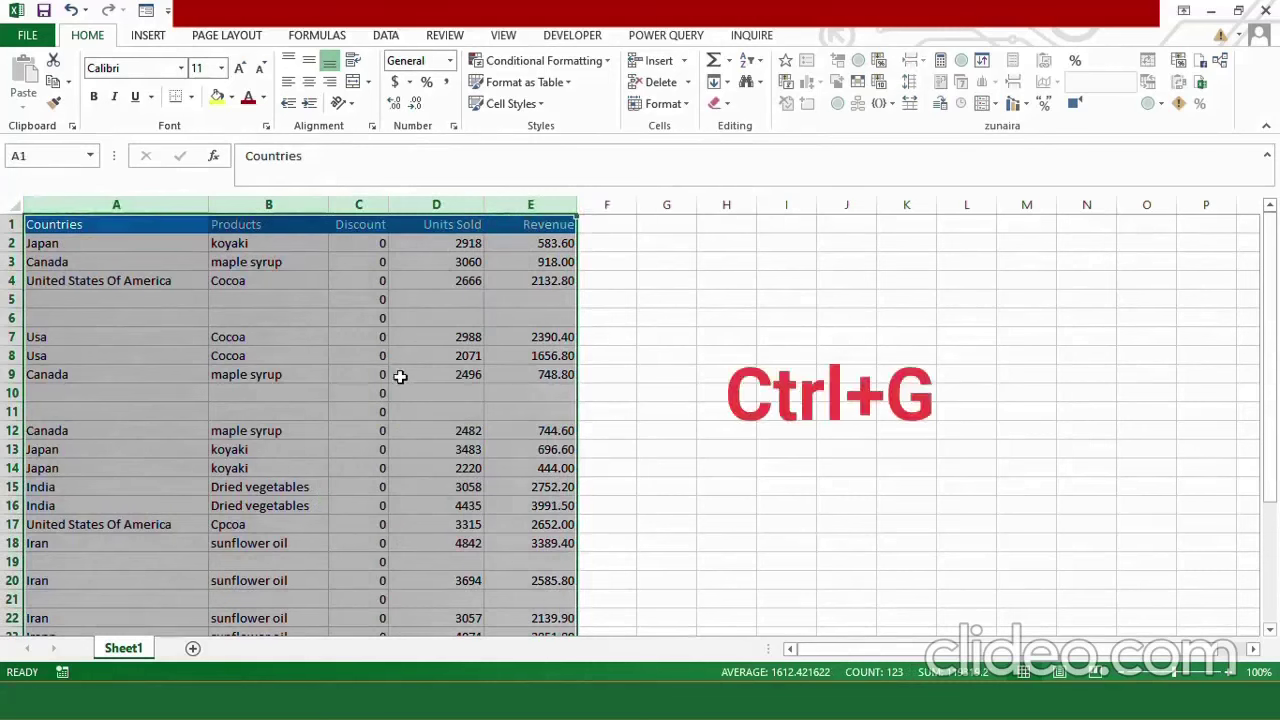
{"action": "left_click_drag", "start_coordinate": [608, 162], "coordinate": [560, 171]}
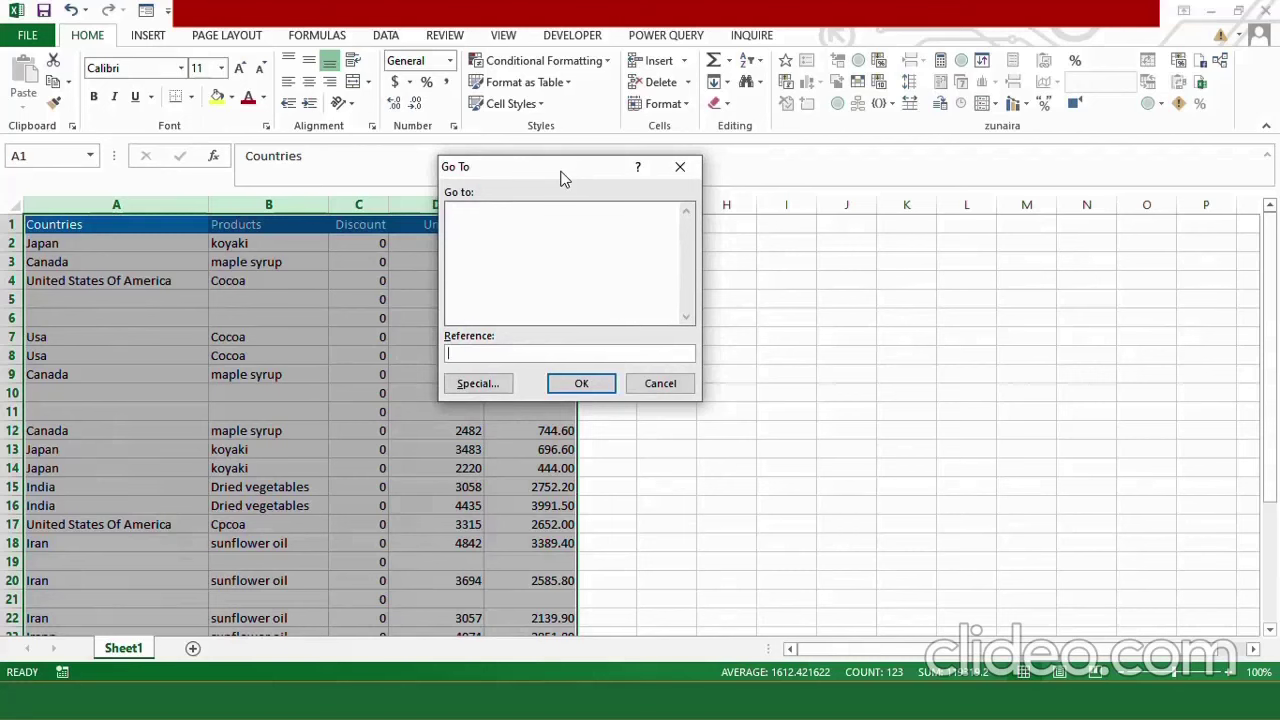
{"action": "left_click", "coordinate": [491, 385]}
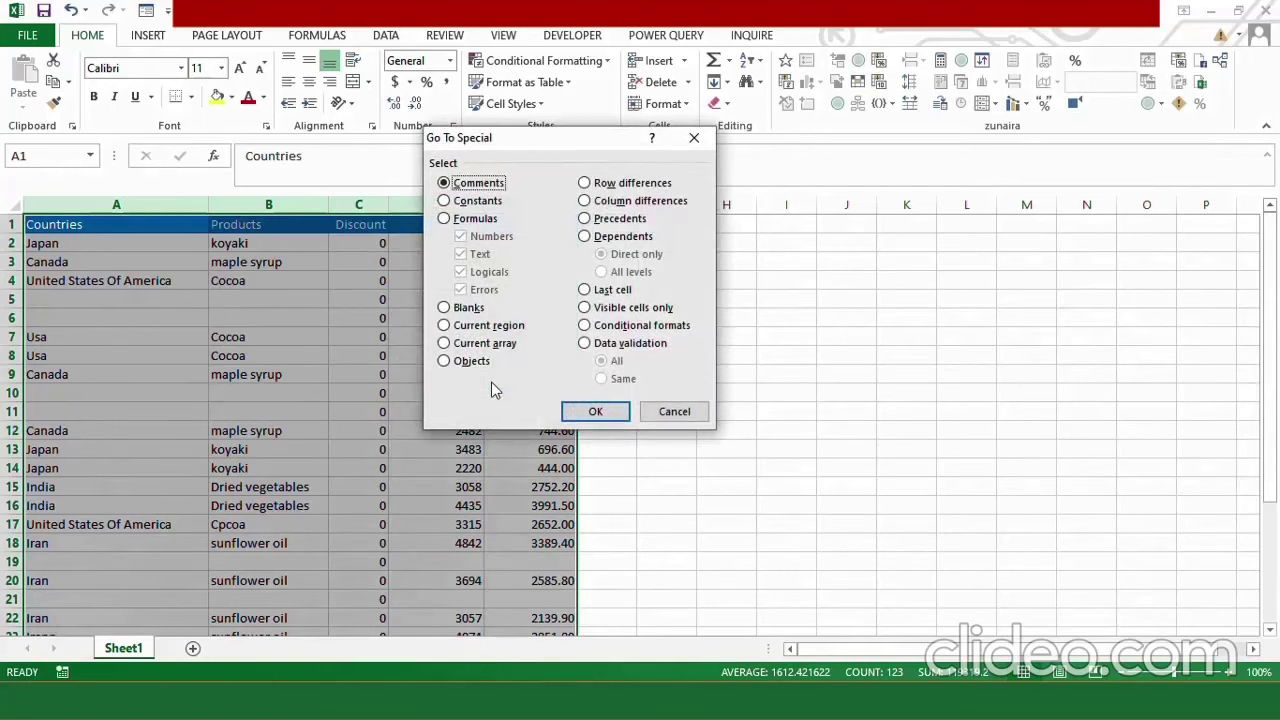
{"action": "left_click", "coordinate": [445, 308]}
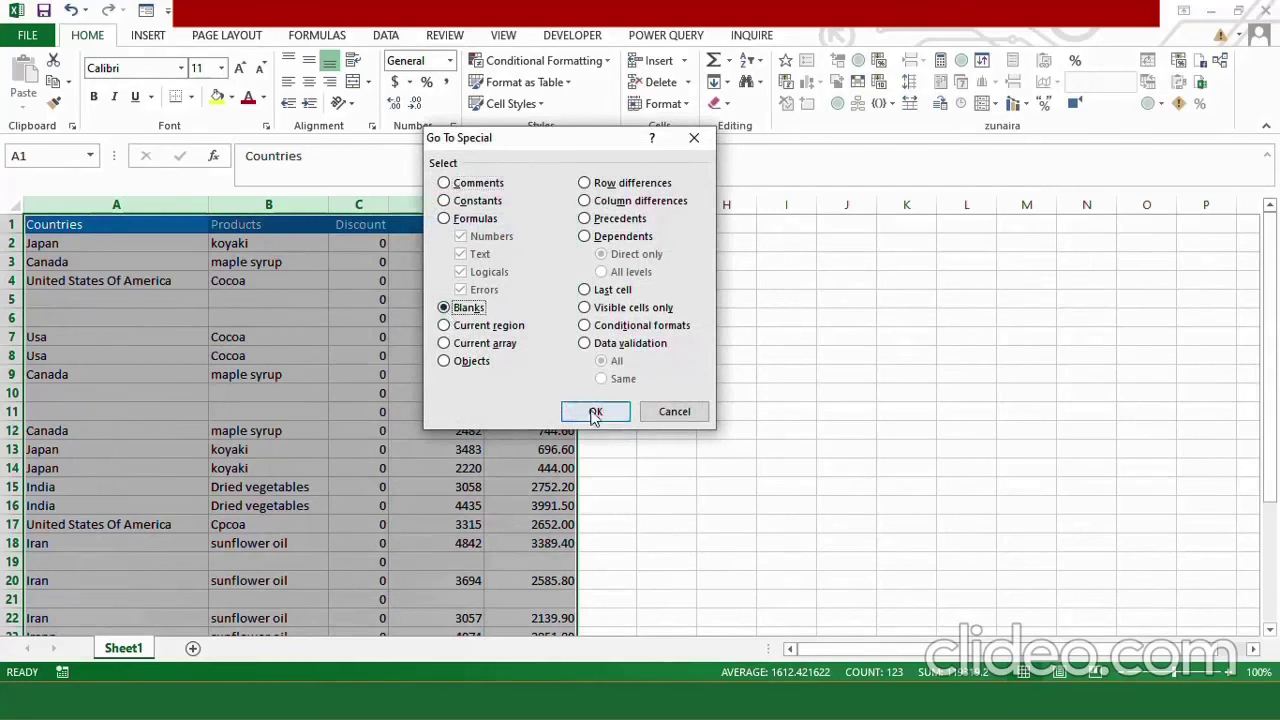
{"action": "left_click", "coordinate": [595, 412]}
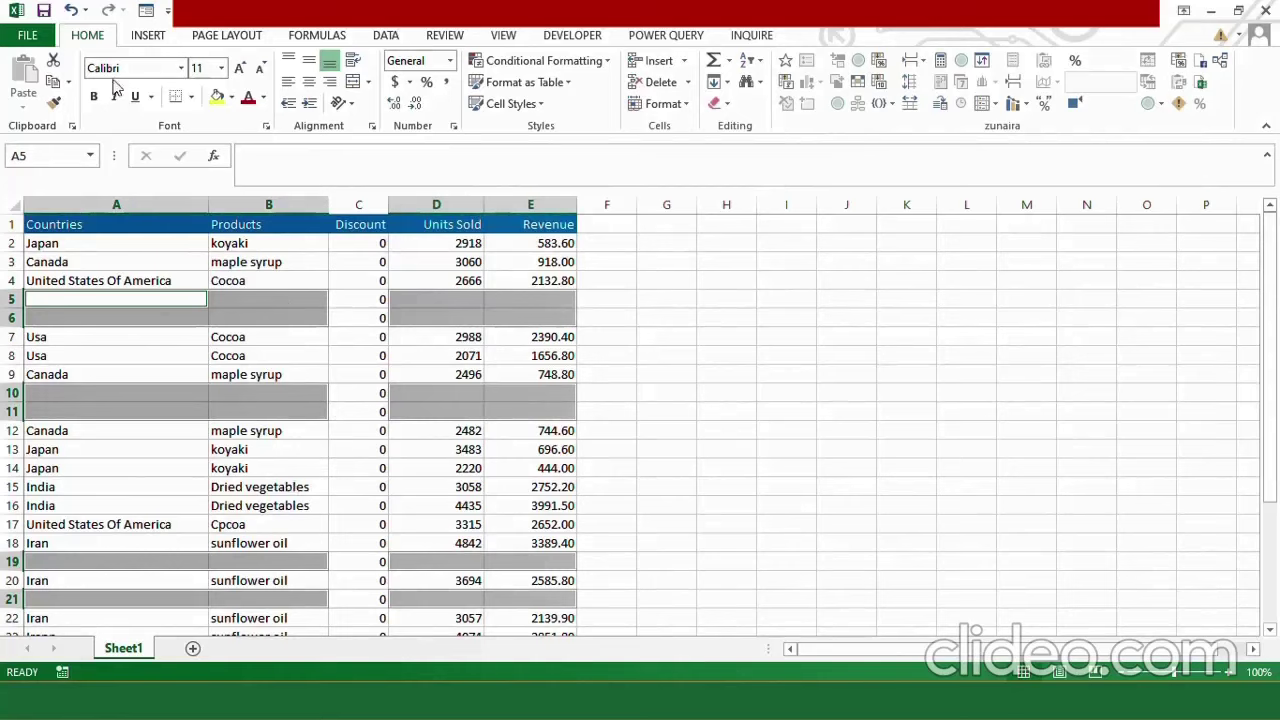
{"action": "left_click", "coordinate": [688, 86]}
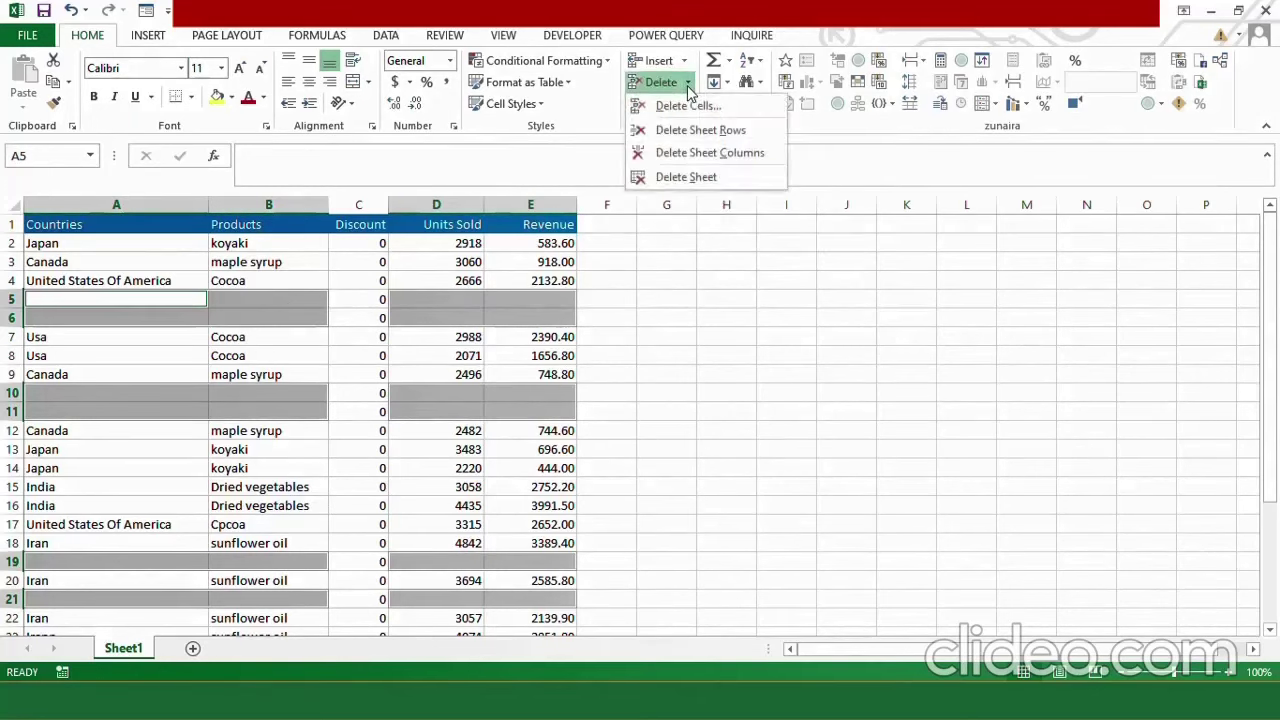
{"action": "left_click", "coordinate": [699, 134]}
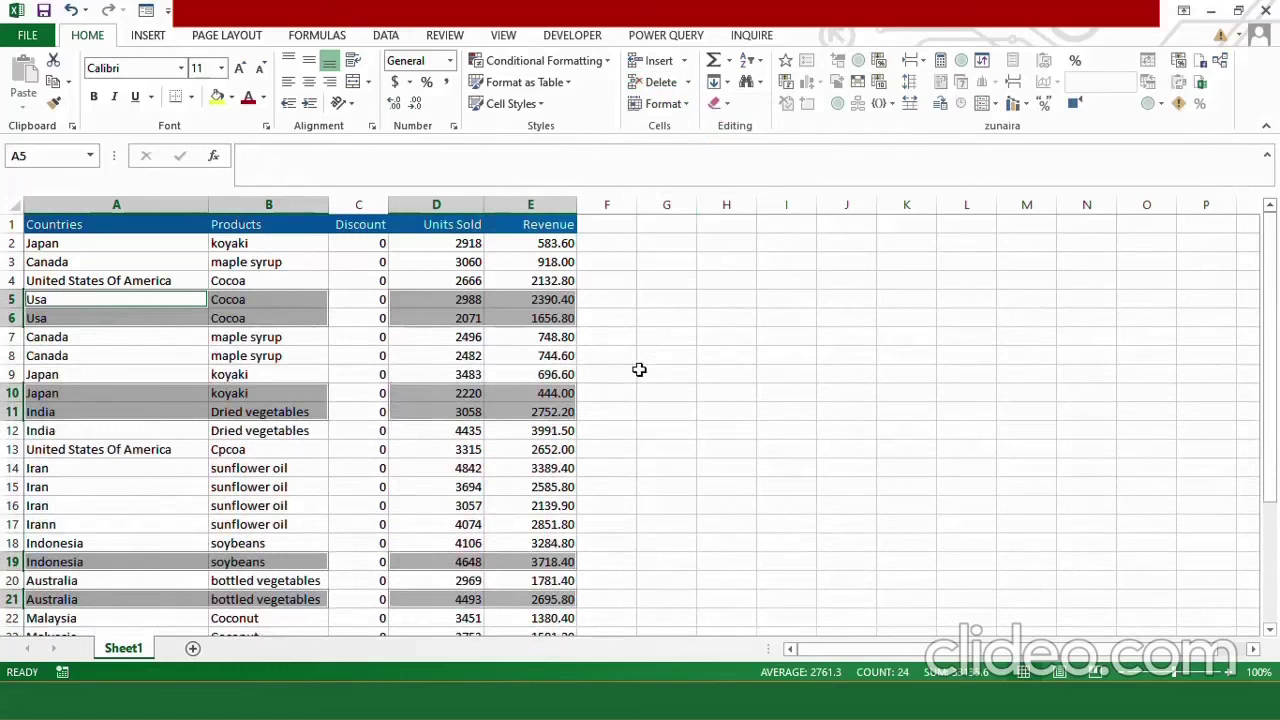
{"action": "left_click", "coordinate": [639, 370]}
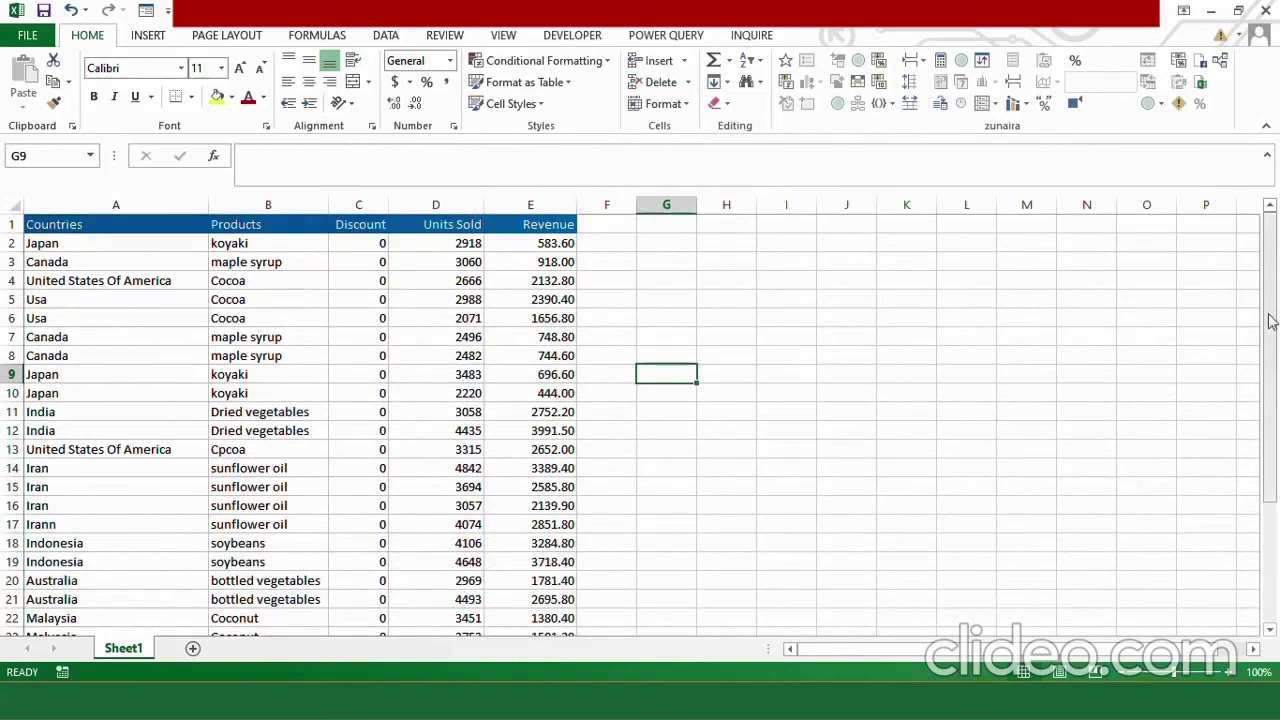
{"action": "left_click_drag", "start_coordinate": [1274, 330], "coordinate": [1276, 256]}
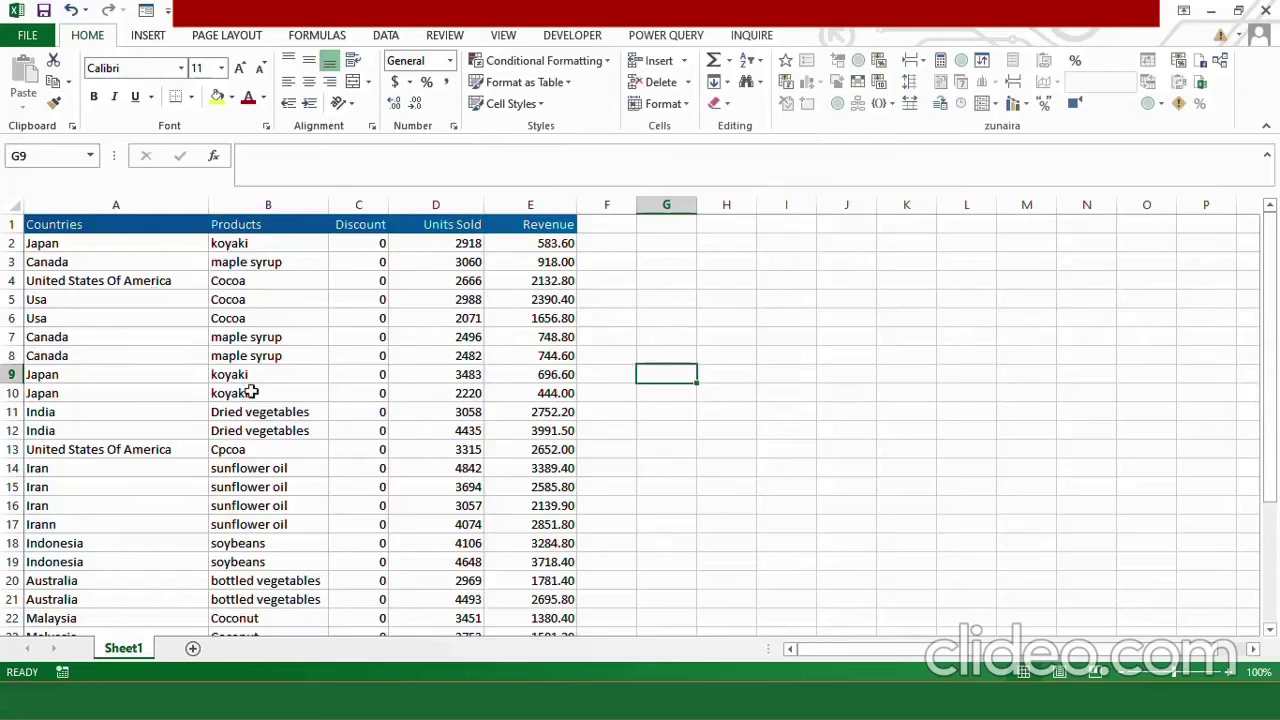
Replace every "United States of America" in the Countries column with "USA".
{"action": "left_click", "coordinate": [144, 198]}
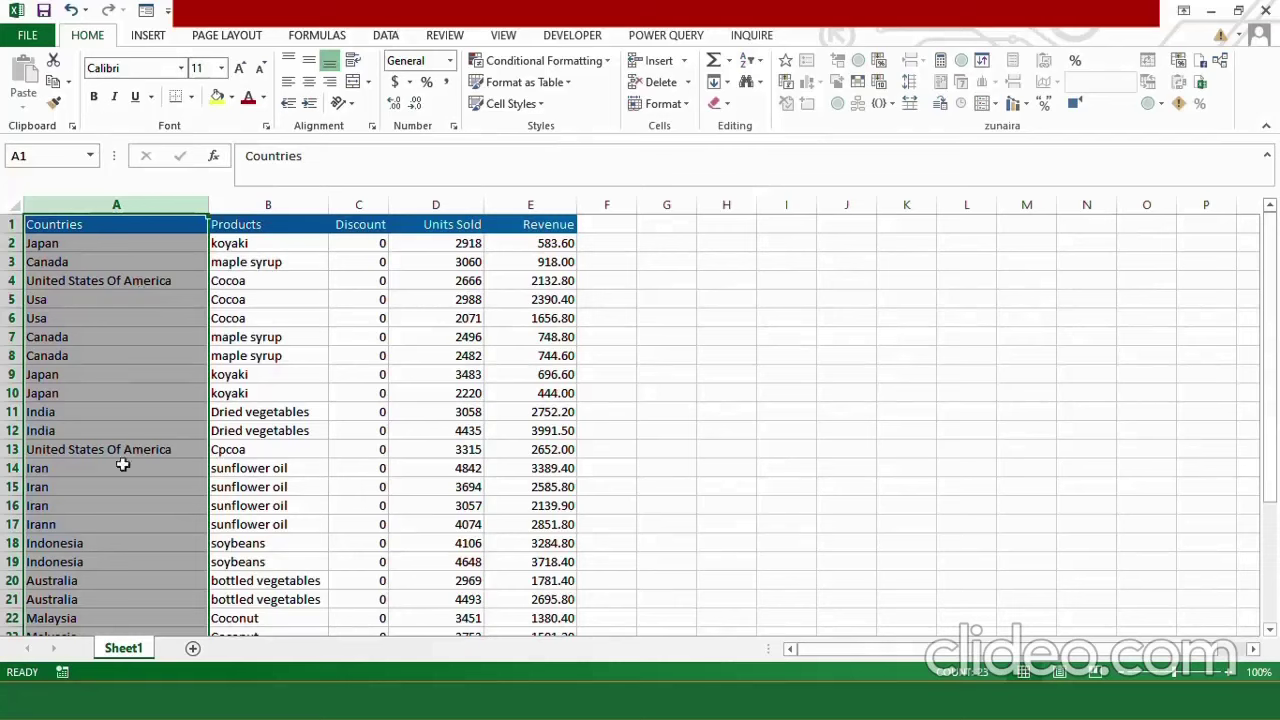
{"action": "key", "text": "ctrl+h"}
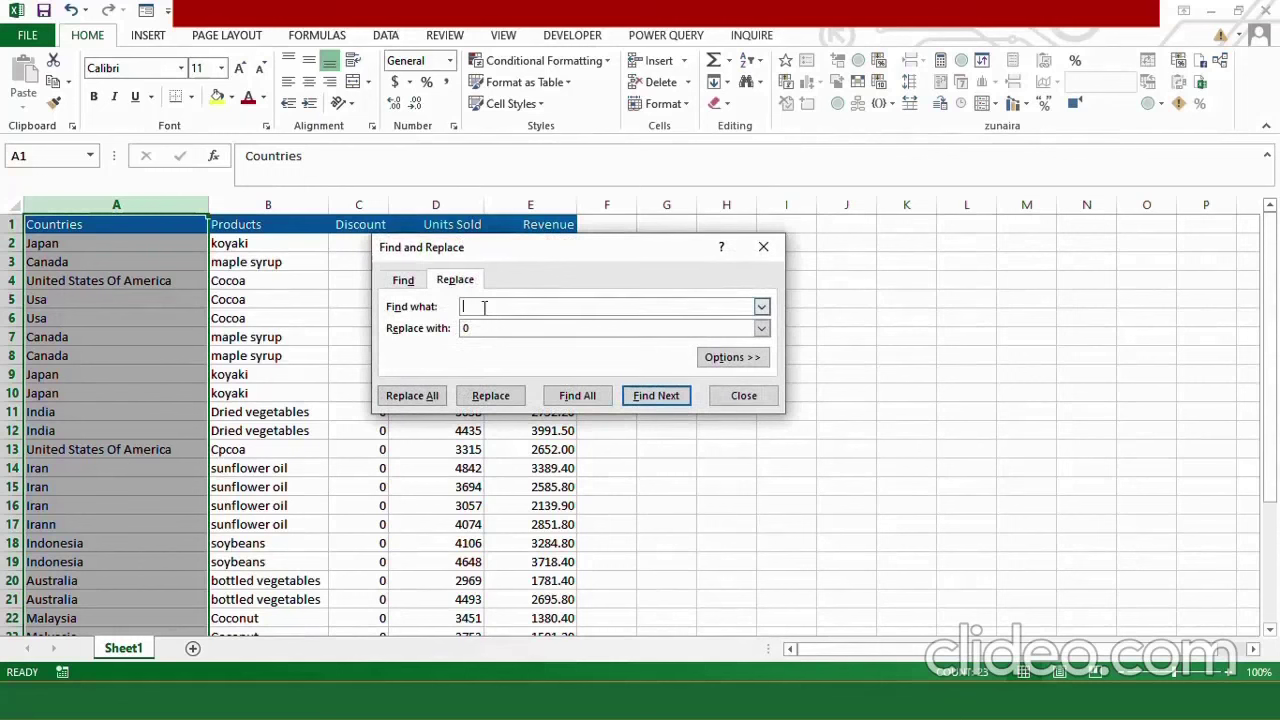
{"action": "type", "text": "United States of America"}
{"action": "left_click", "coordinate": [486, 327]}
{"action": "key", "text": "BackSpace"}
{"action": "type", "text": "USA"}
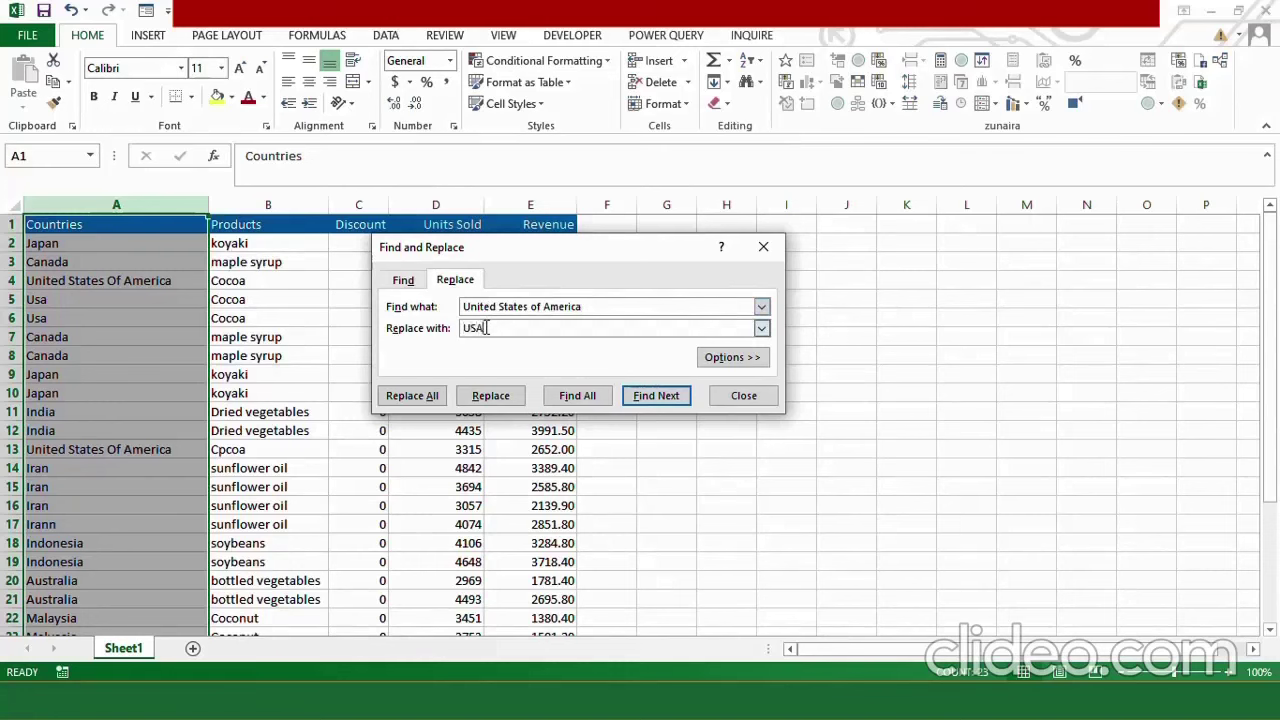
{"action": "left_click", "coordinate": [431, 396]}
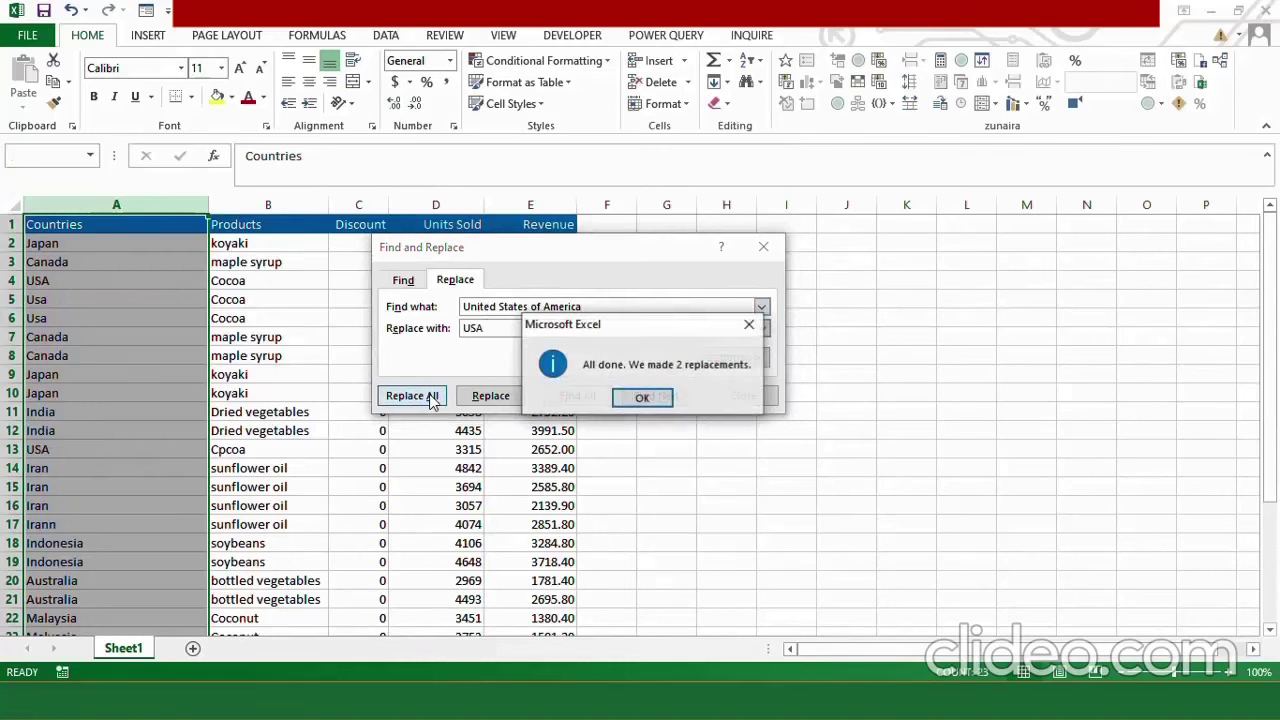
{"action": "left_click", "coordinate": [624, 398]}
Replace every "usa" in the Countries column with the uppercase "USA" and close Find and Replace.
{"action": "left_click_drag", "start_coordinate": [582, 306], "coordinate": [463, 306]}
{"action": "type", "text": "u"}
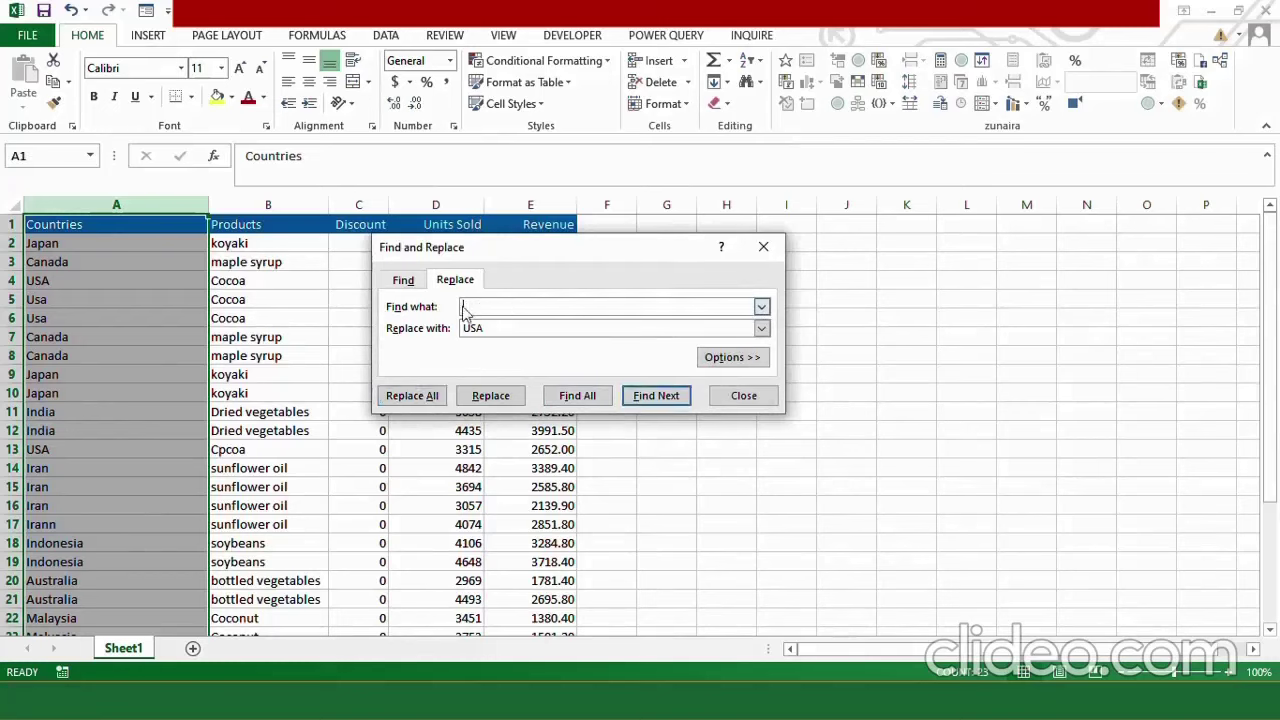
{"action": "type", "text": "sa"}
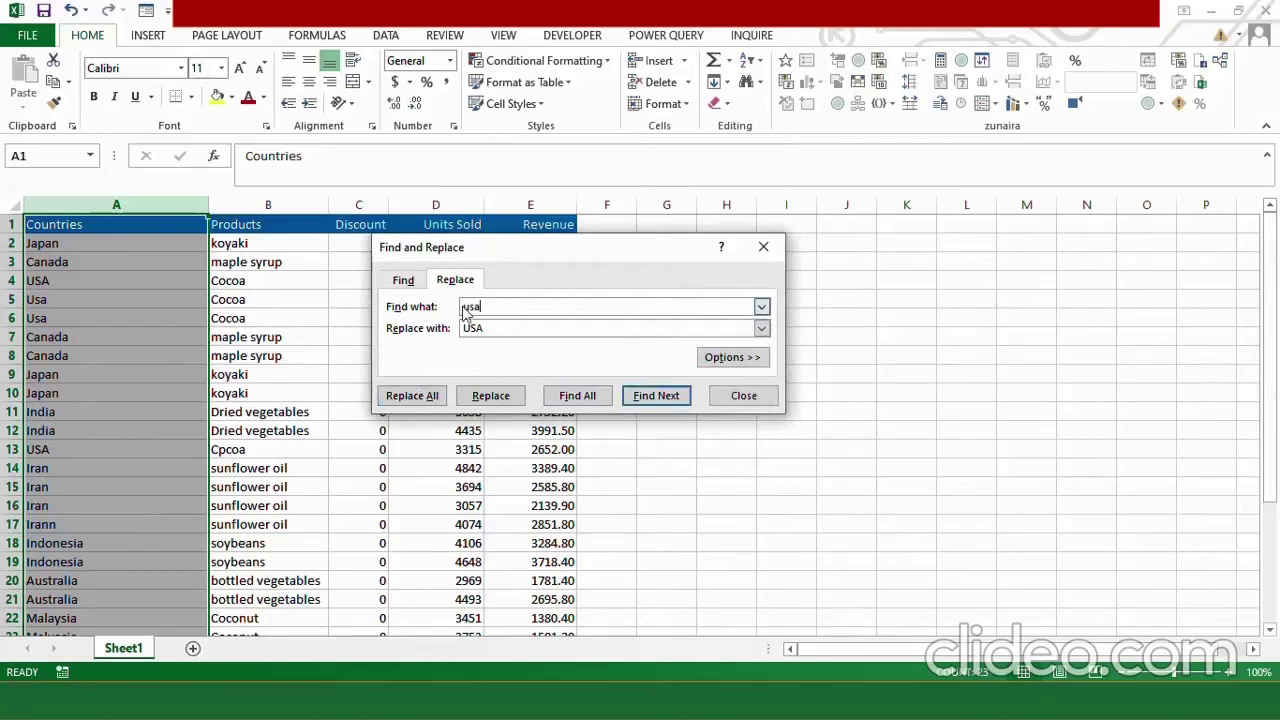
{"action": "left_click", "coordinate": [428, 396]}
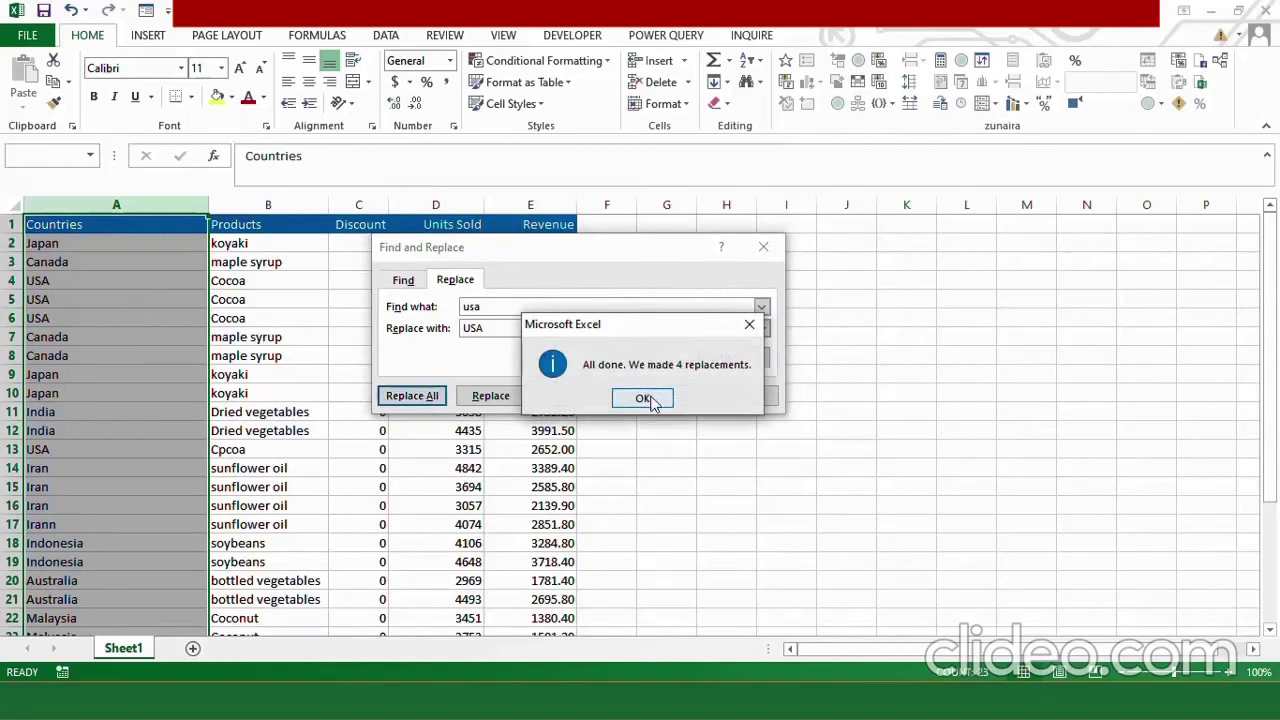
{"action": "left_click", "coordinate": [643, 398]}
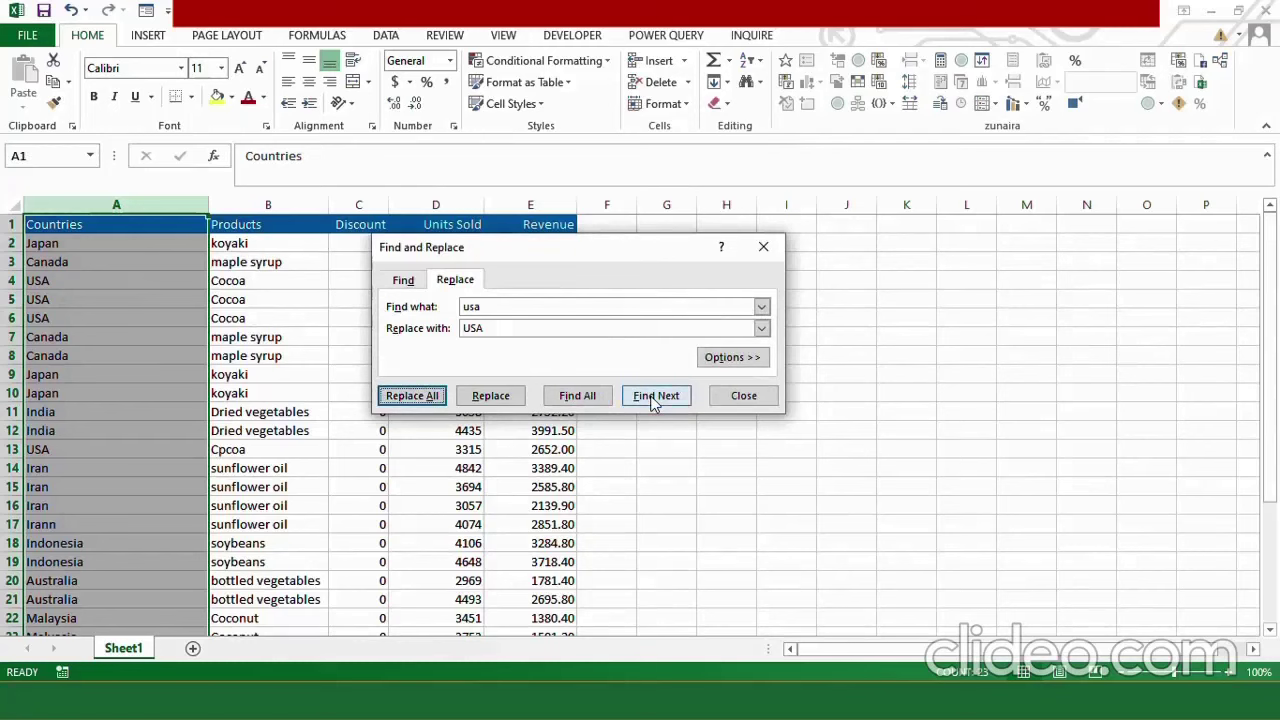
{"action": "left_click", "coordinate": [768, 250]}
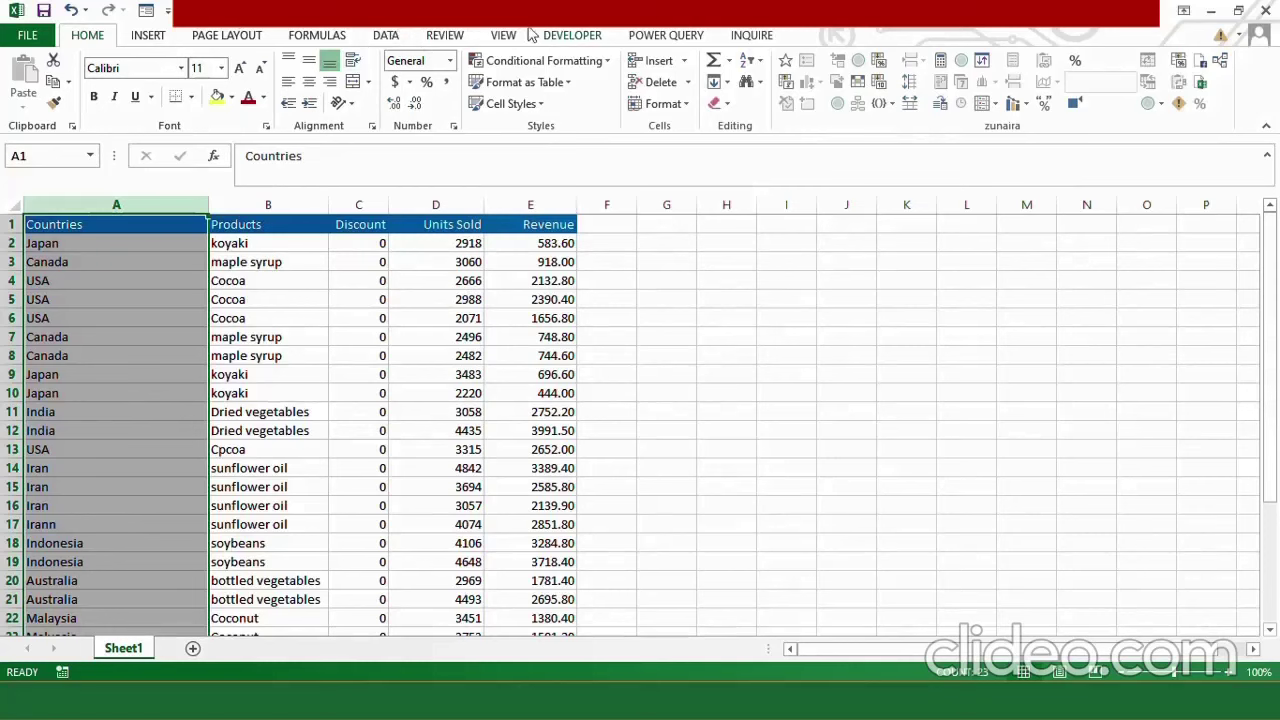
Spell-check the Countries column, correcting the misspelled names to Iran in A17 and Malaysia in A23.
{"action": "left_click", "coordinate": [444, 35]}
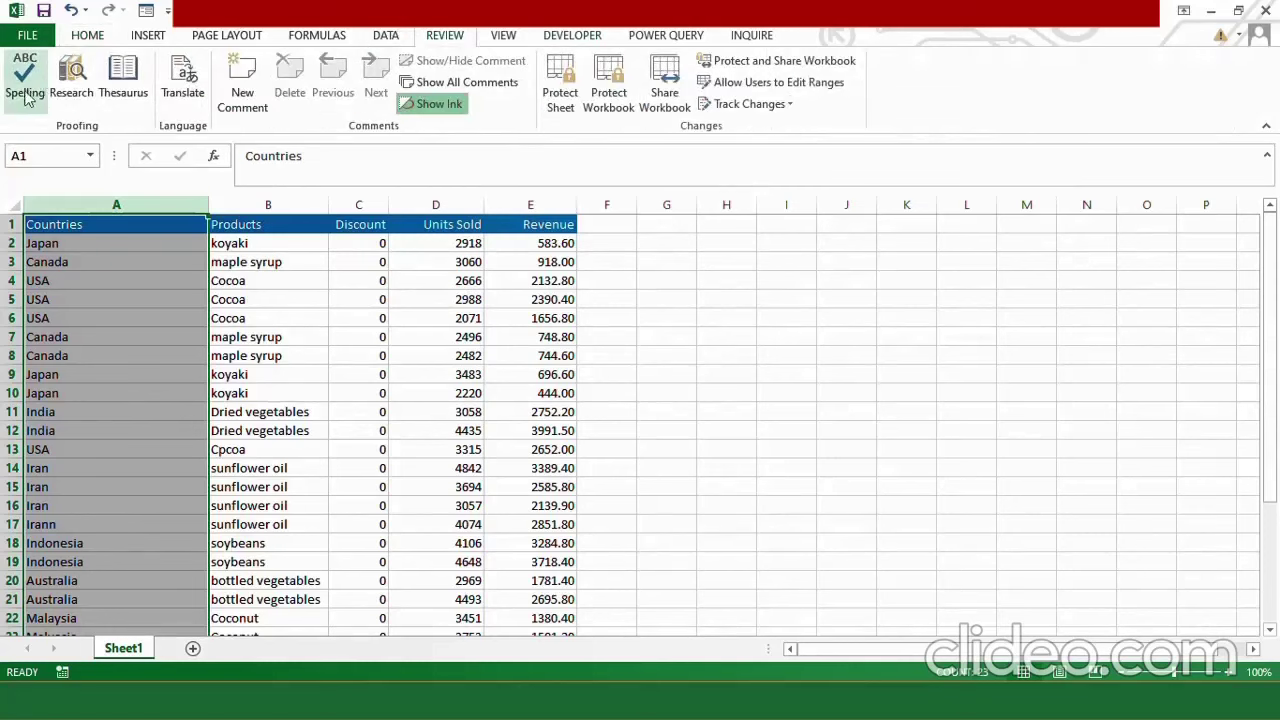
{"action": "left_click", "coordinate": [25, 85]}
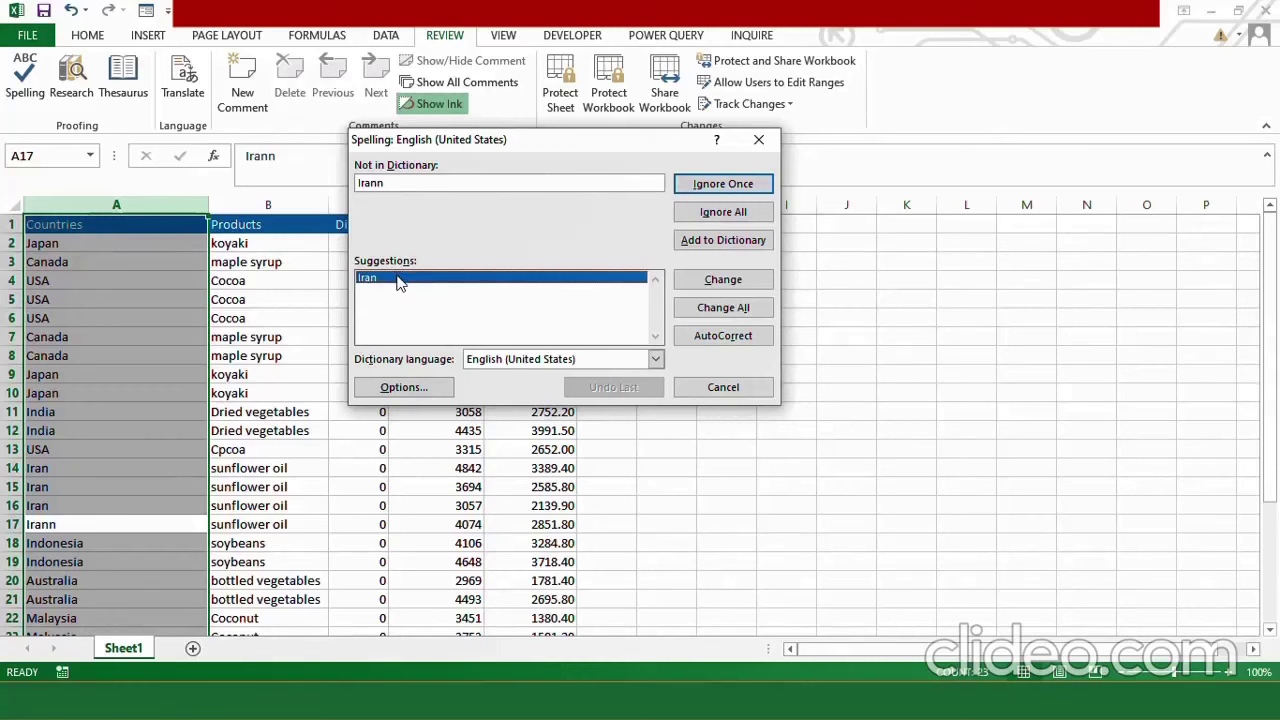
{"action": "left_click", "coordinate": [722, 282]}
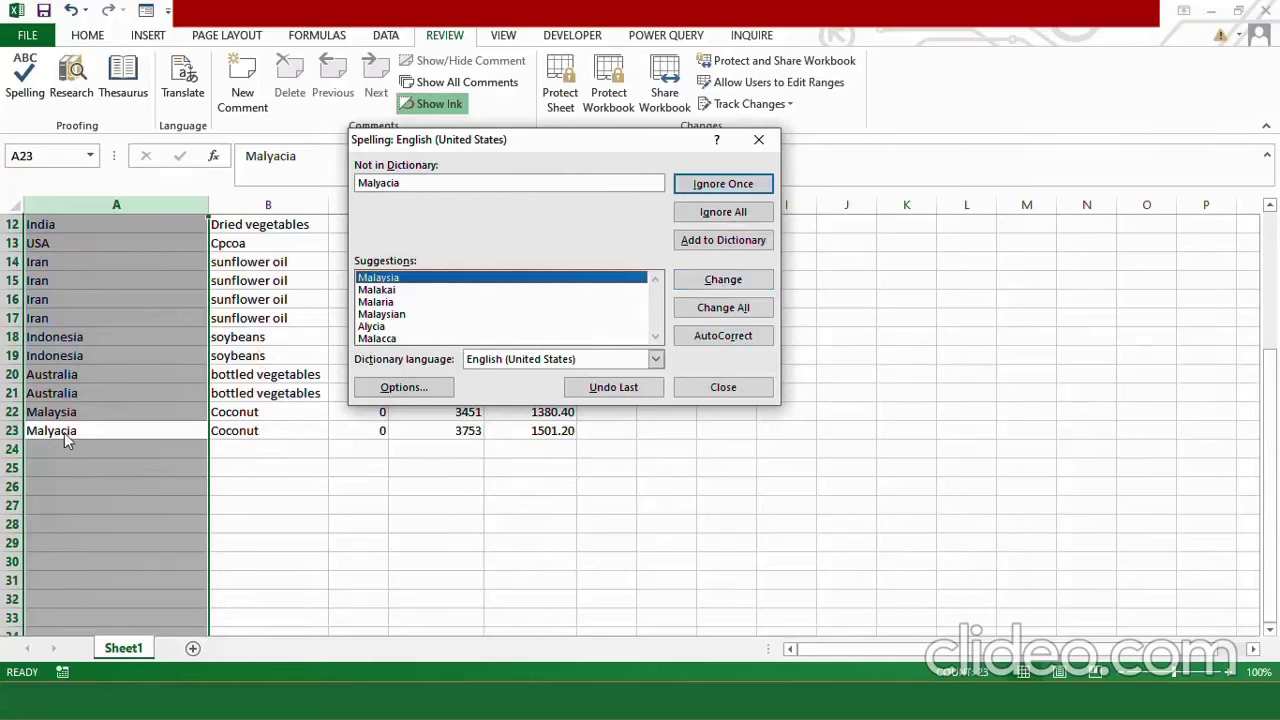
{"action": "left_click", "coordinate": [407, 279]}
{"action": "left_click", "coordinate": [741, 282]}
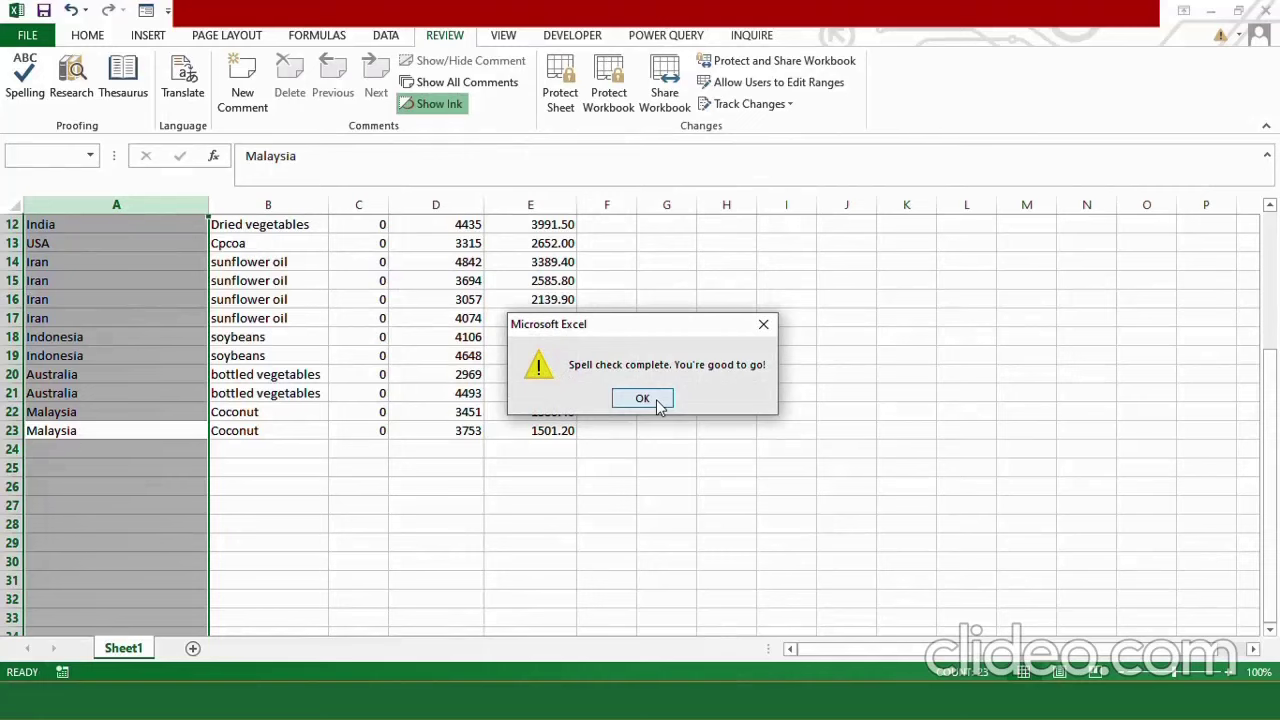
{"action": "left_click", "coordinate": [658, 403]}
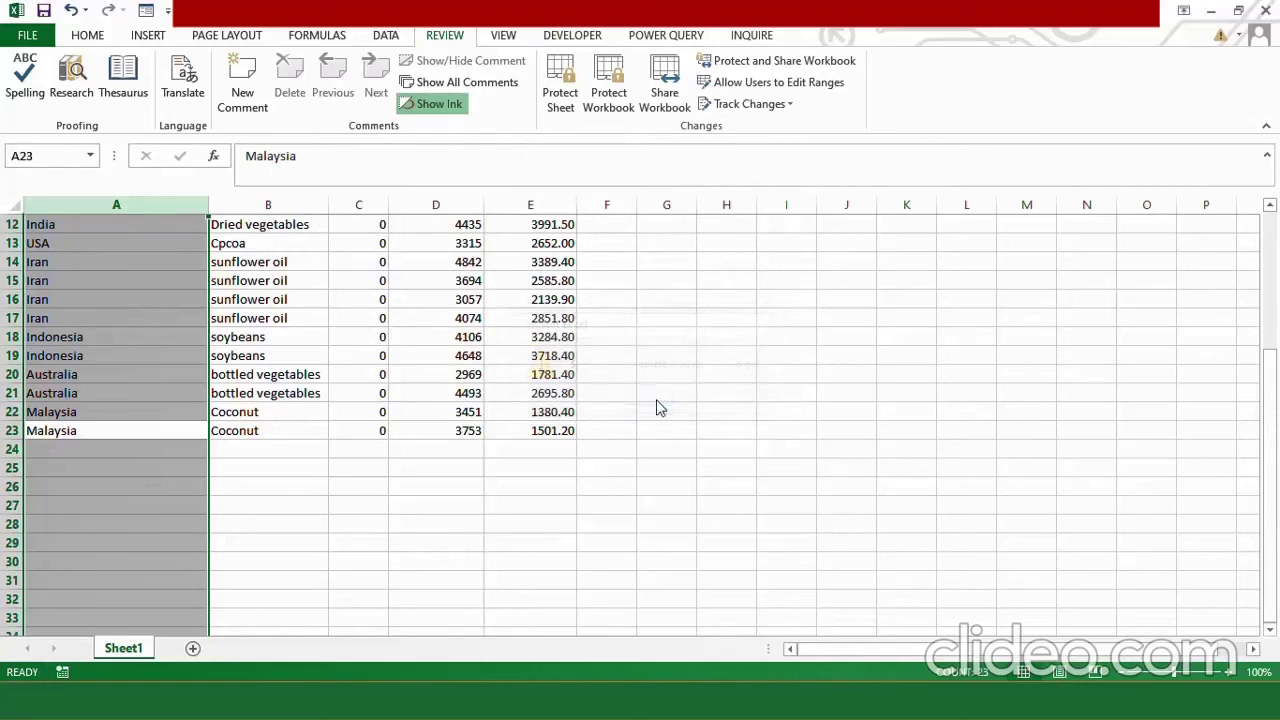
{"action": "left_click", "coordinate": [250, 468]}
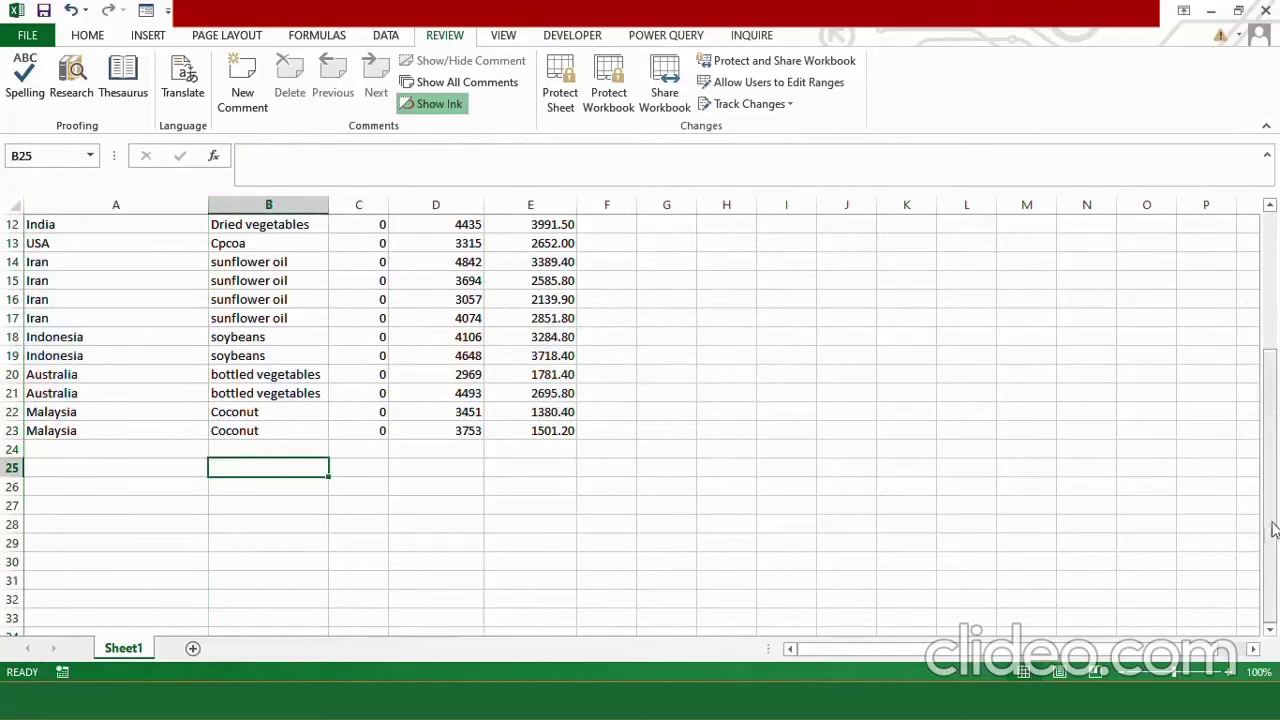
{"action": "left_click_drag", "start_coordinate": [1275, 580], "coordinate": [1276, 500]}
{"action": "left_click", "coordinate": [100, 411]}
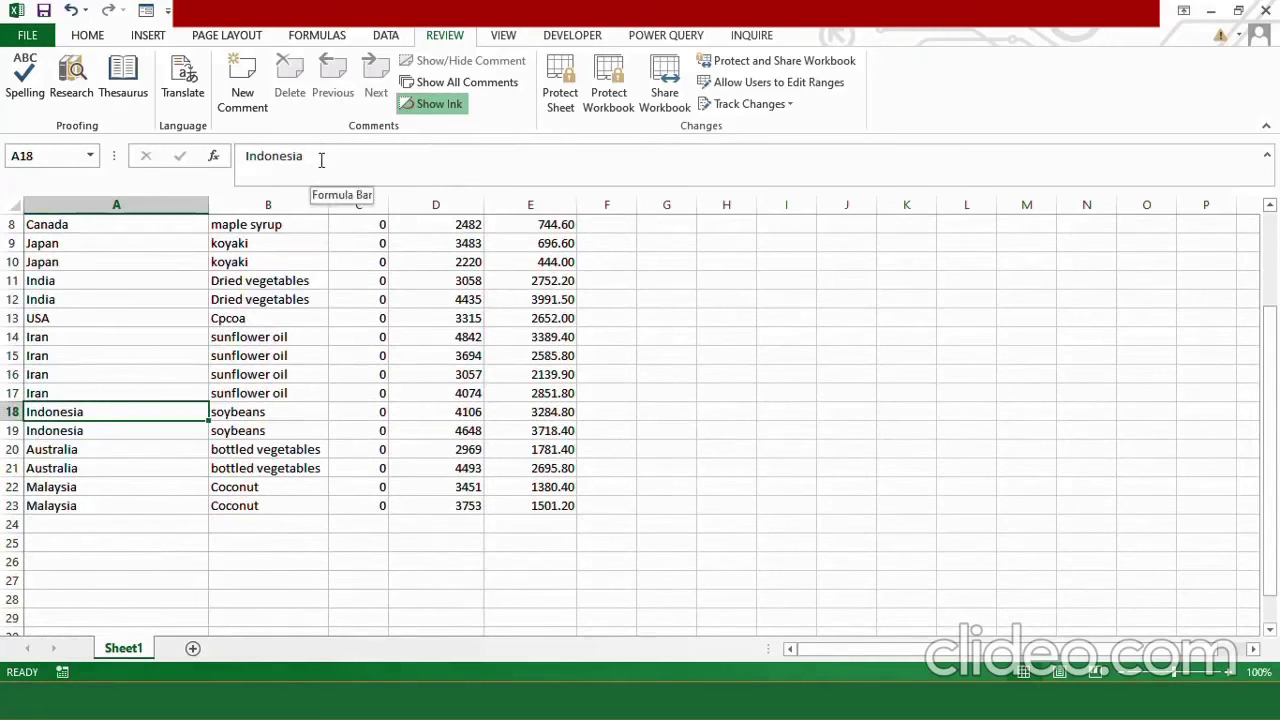
Rewrite the country name in A18 in capitals as "INDONESIA" to create an inconsistent-case example.
{"action": "left_click_drag", "start_coordinate": [321, 160], "coordinate": [265, 163]}
{"action": "key", "text": "BackSpace"}
{"action": "key", "text": "BackSpace"}
{"action": "key", "text": "BackSpace"}
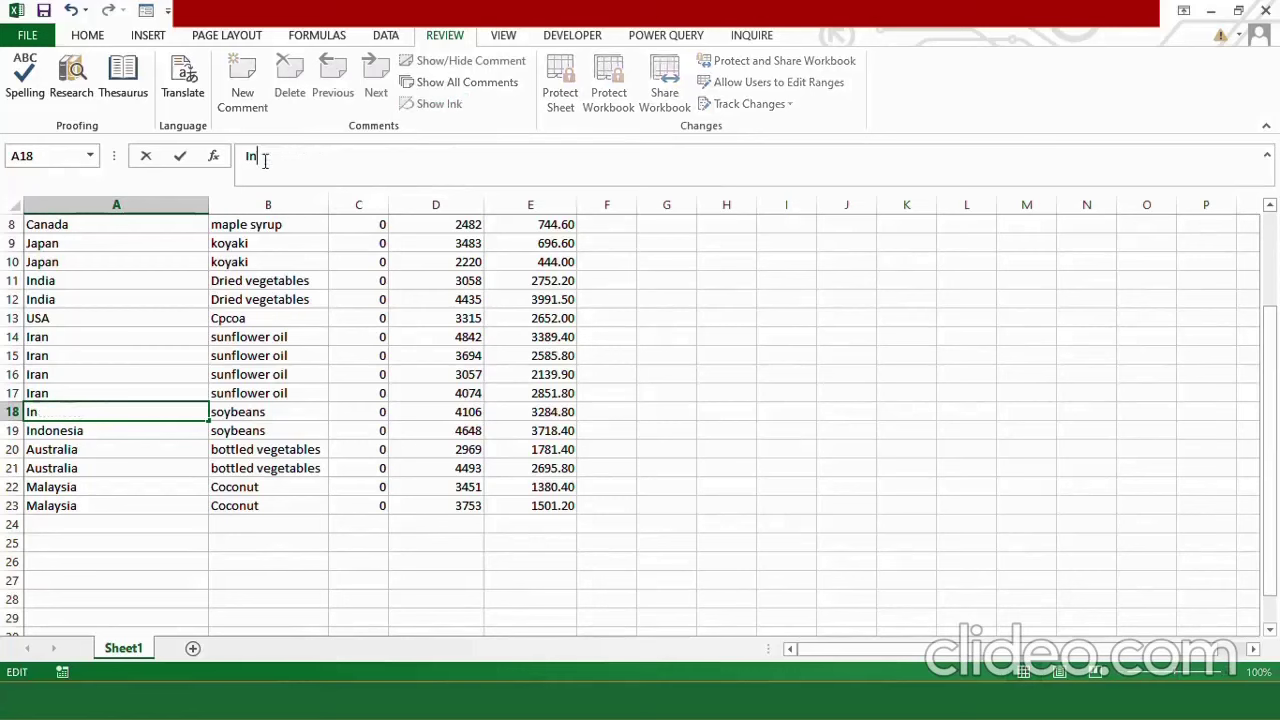
{"action": "type", "text": "NDONEISA"}
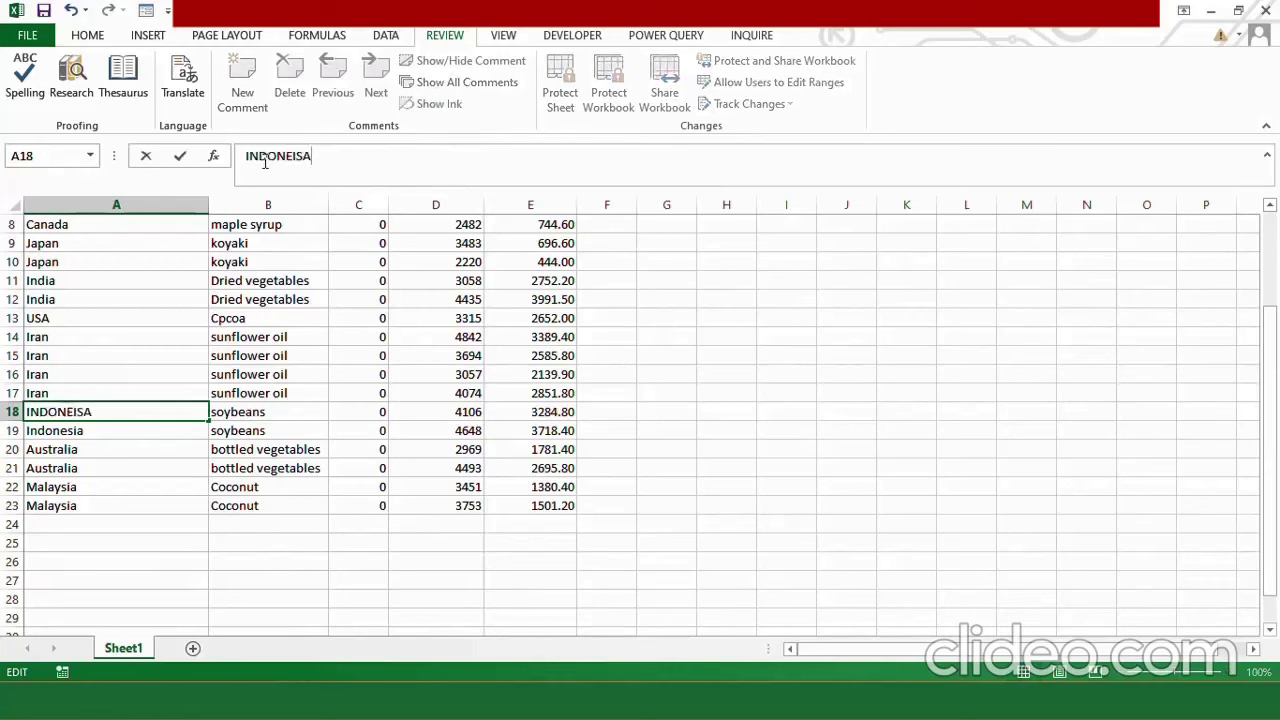
Give two more country names inconsistent capitalization, changing A9 to "JapaN" and A7 to "CANADa".
{"action": "left_click", "coordinate": [83, 238]}
{"action": "left_click_drag", "start_coordinate": [263, 160], "coordinate": [281, 162]}
{"action": "type", "text": "aN"}
{"action": "scroll", "coordinate": [166, 358], "scroll_direction": "up", "scroll_amount": 3}
{"action": "left_click", "coordinate": [166, 358]}
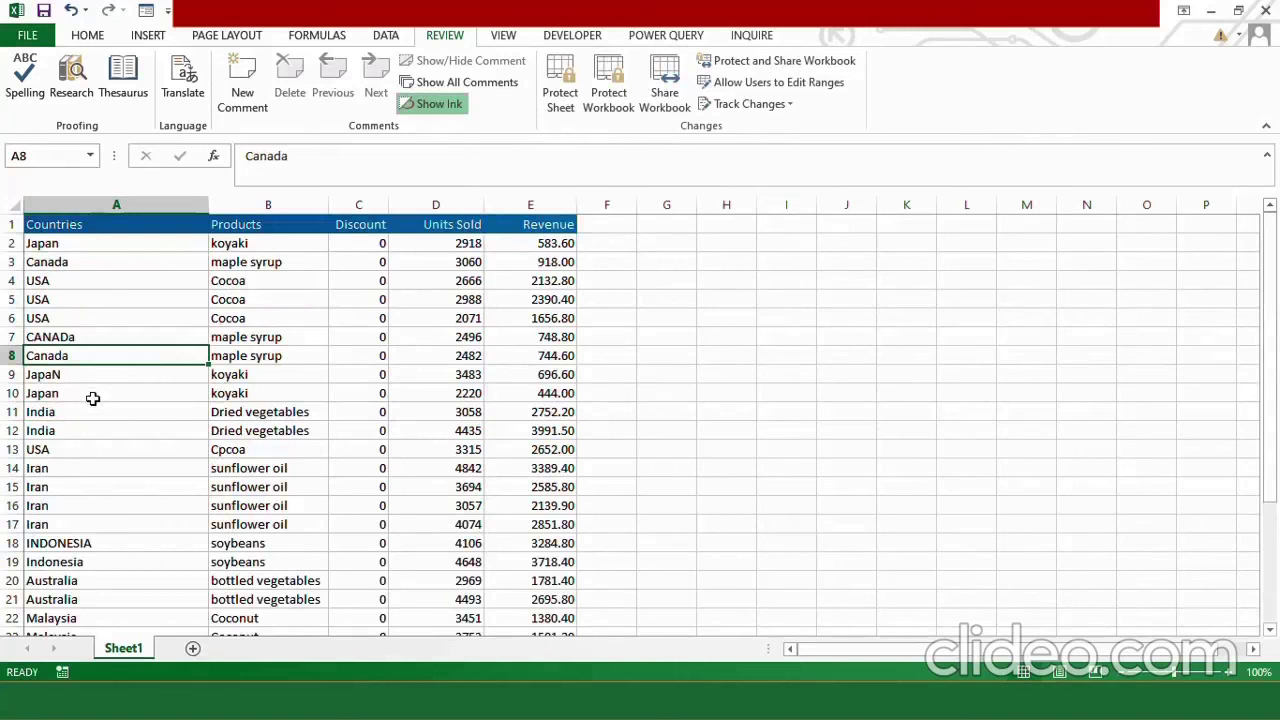
Add extra leading spaces before the country names in cells A10, A17, A2 and A21.
{"action": "left_click", "coordinate": [91, 395]}
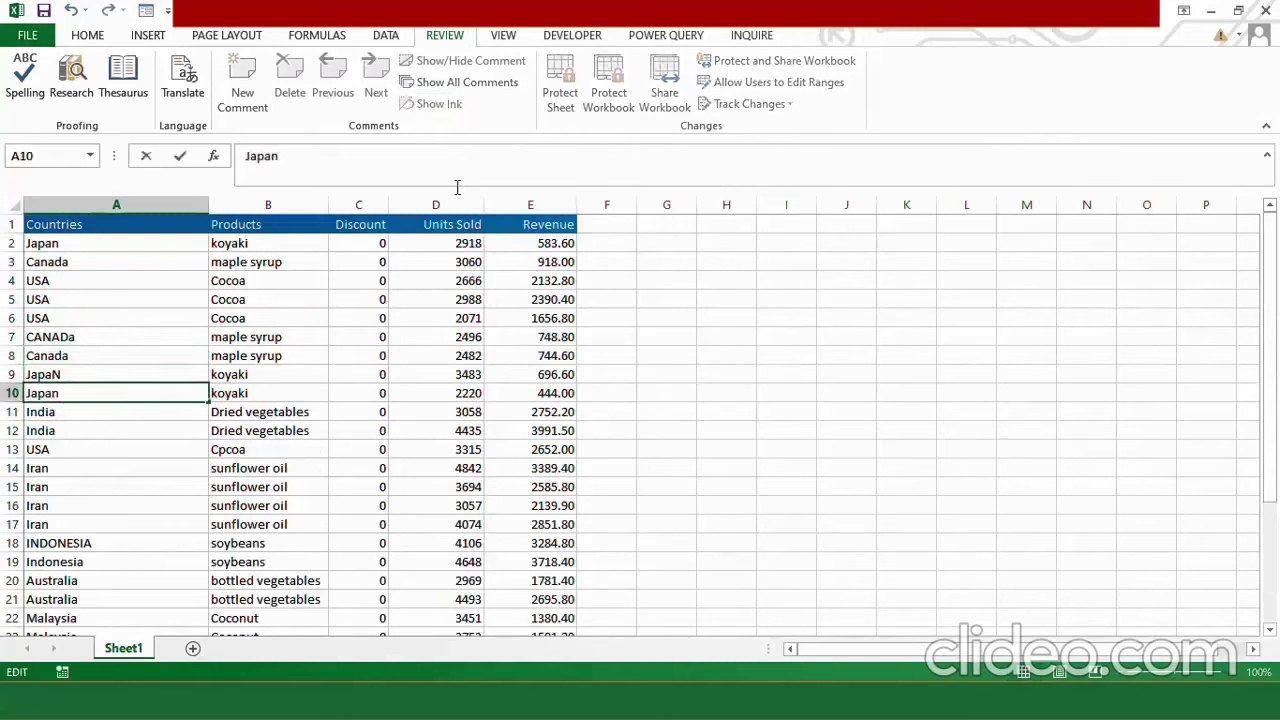
{"action": "key", "text": "Right"}
{"action": "left_click", "coordinate": [155, 392]}
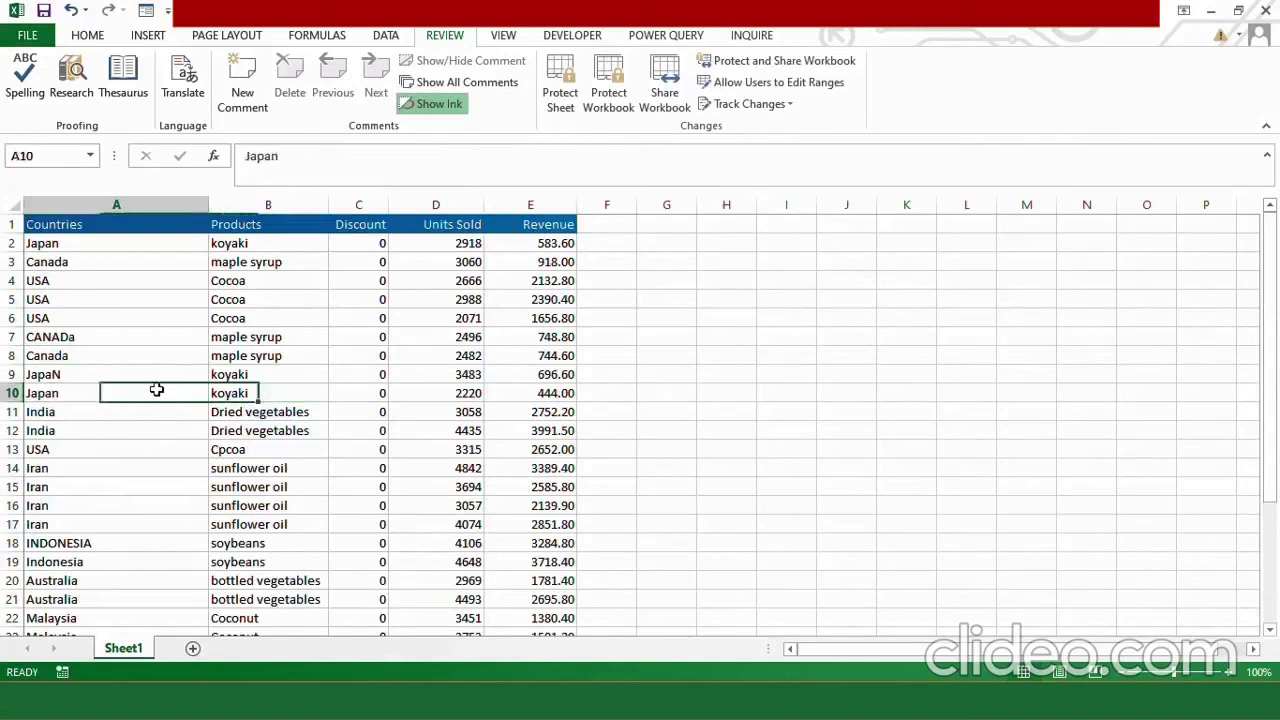
{"action": "left_click", "coordinate": [249, 160]}
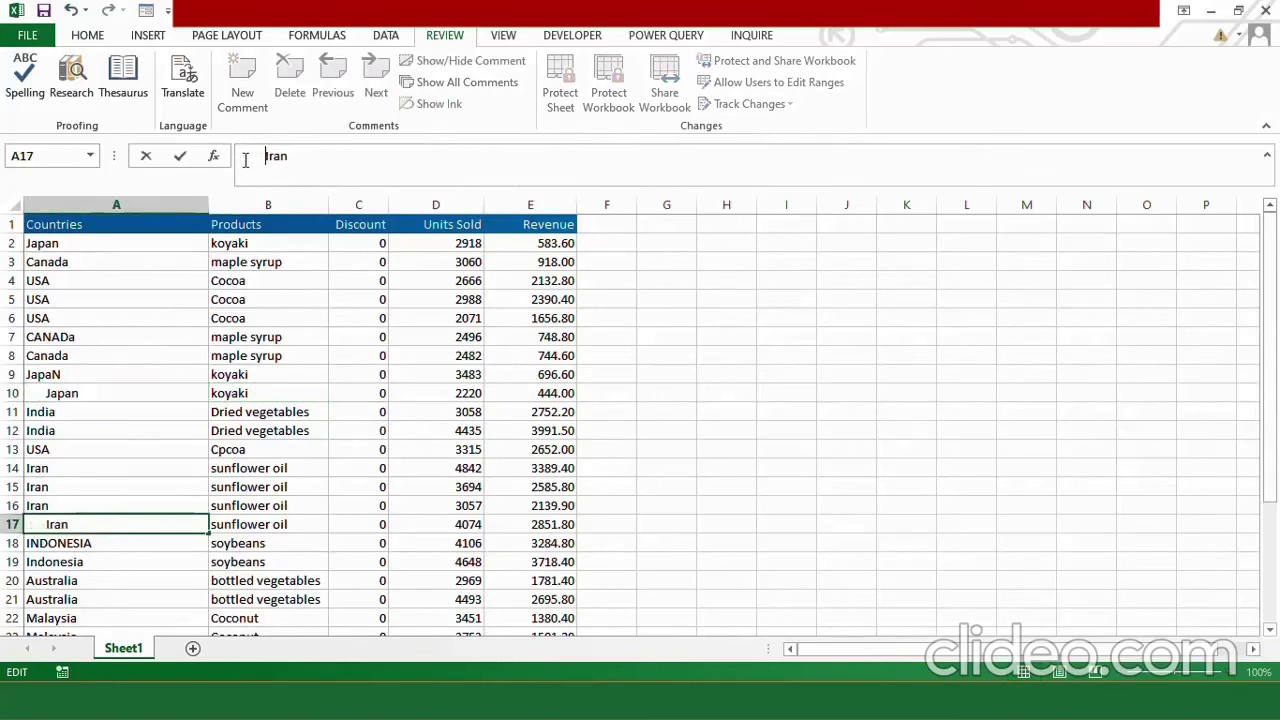
{"action": "left_click", "coordinate": [145, 246]}
{"action": "left_click", "coordinate": [245, 157]}
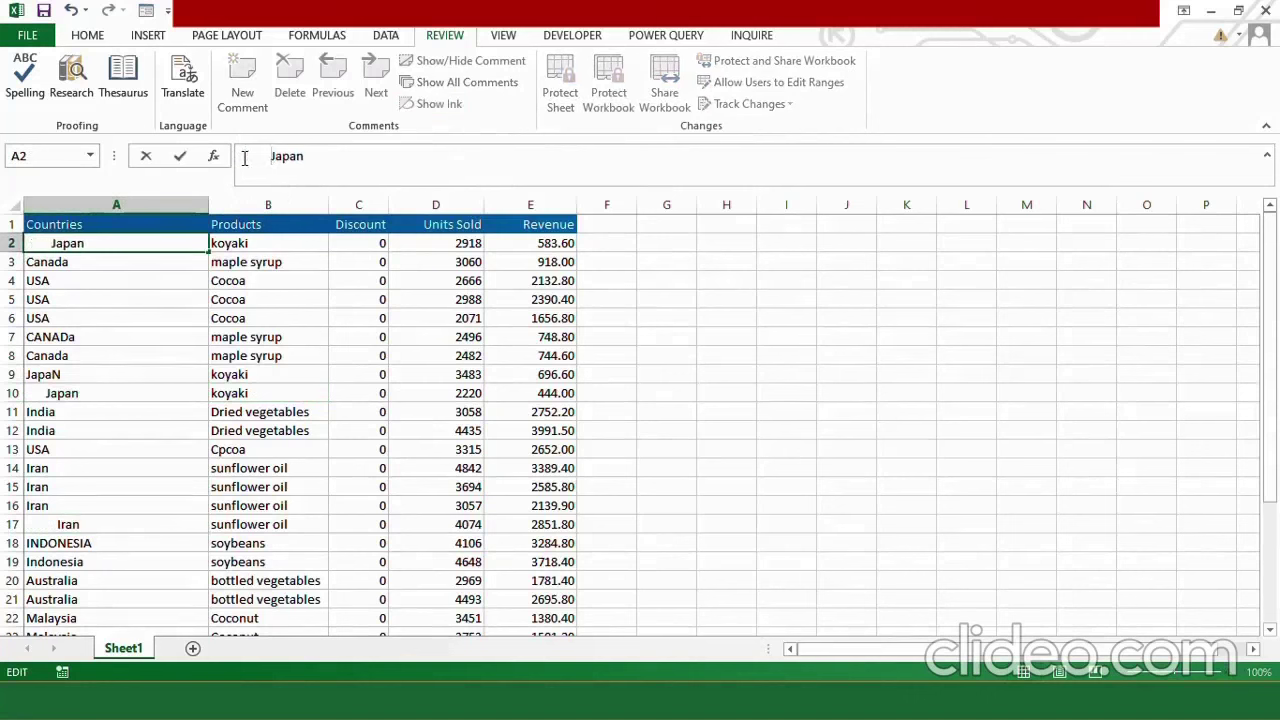
{"action": "left_click", "coordinate": [80, 601]}
{"action": "left_click", "coordinate": [247, 157]}
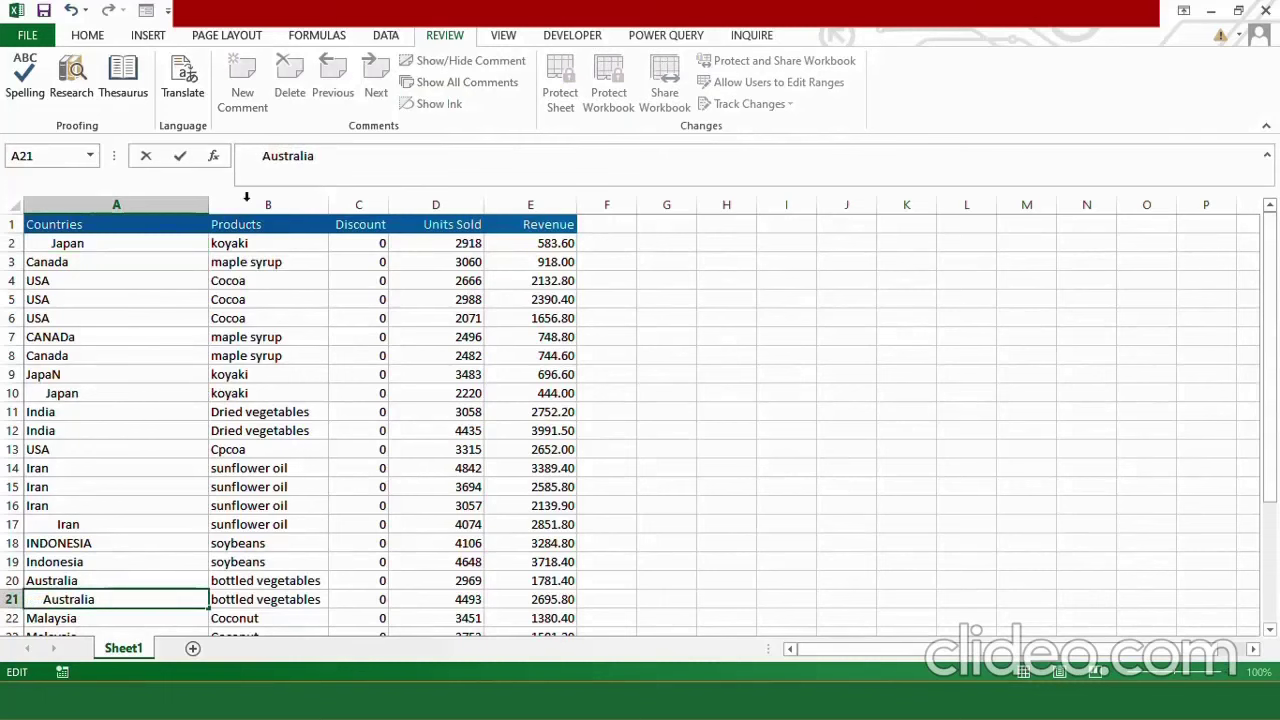
{"action": "left_click", "coordinate": [177, 371]}
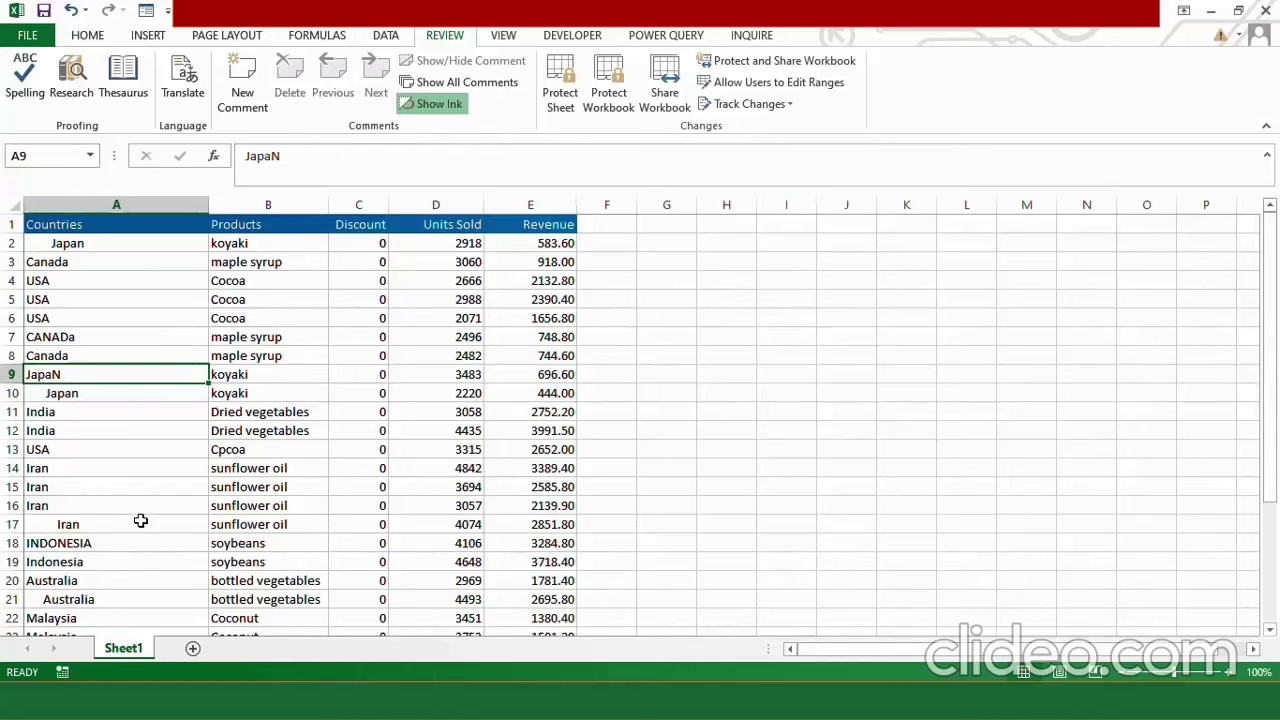
Insert a blank helper column between the Countries and Products columns.
{"action": "left_click_drag", "start_coordinate": [1274, 420], "coordinate": [1274, 420]}
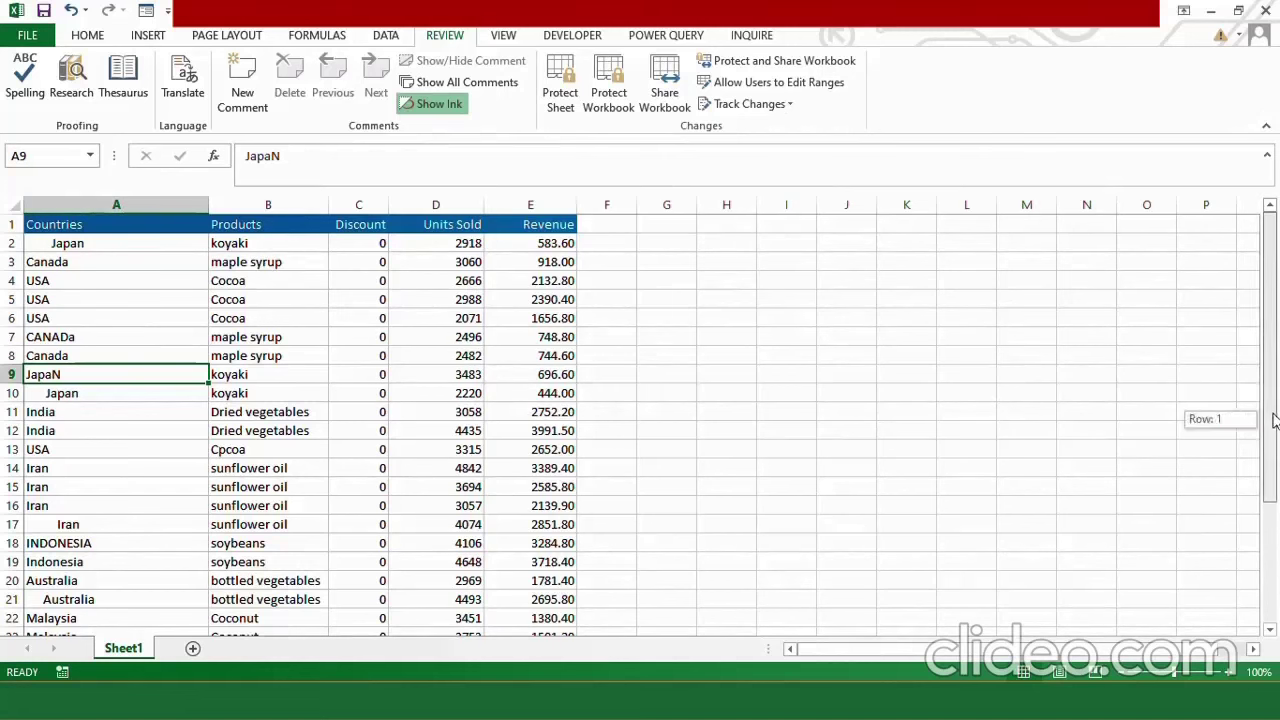
{"action": "left_click", "coordinate": [279, 203]}
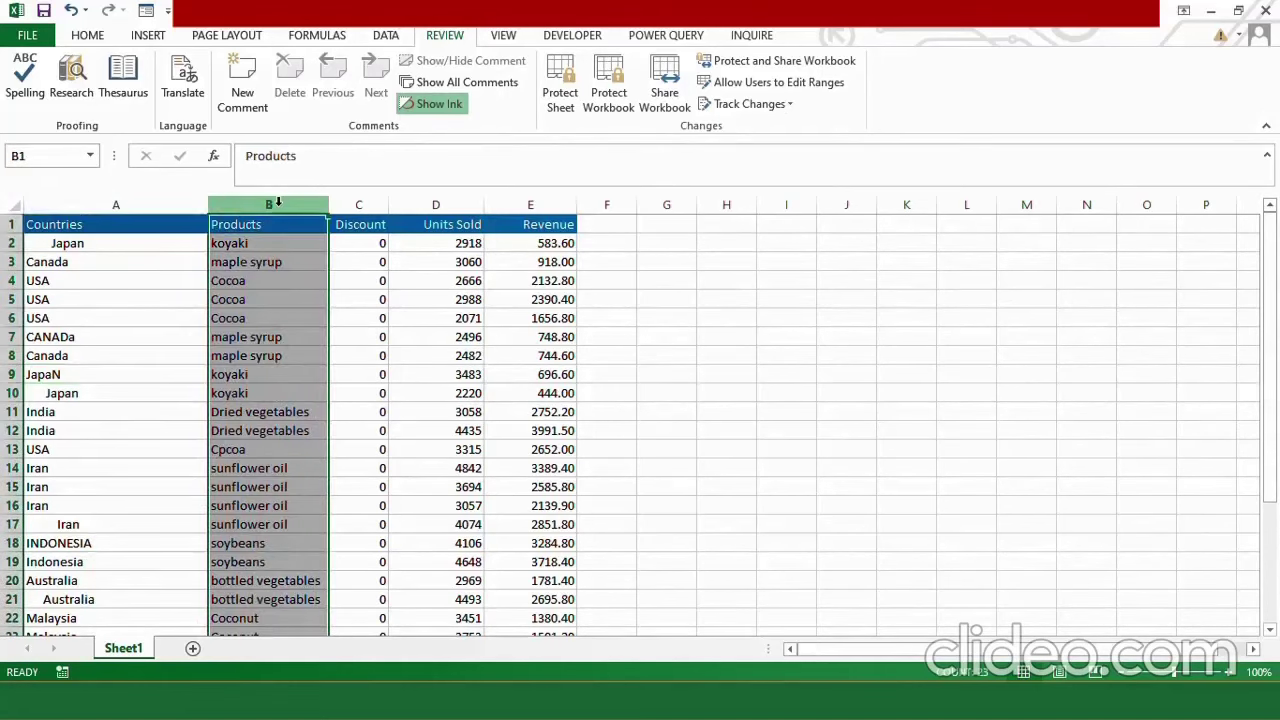
{"action": "right_click", "coordinate": [279, 203]}
{"action": "left_click", "coordinate": [335, 333]}
{"action": "key", "text": "Down"}
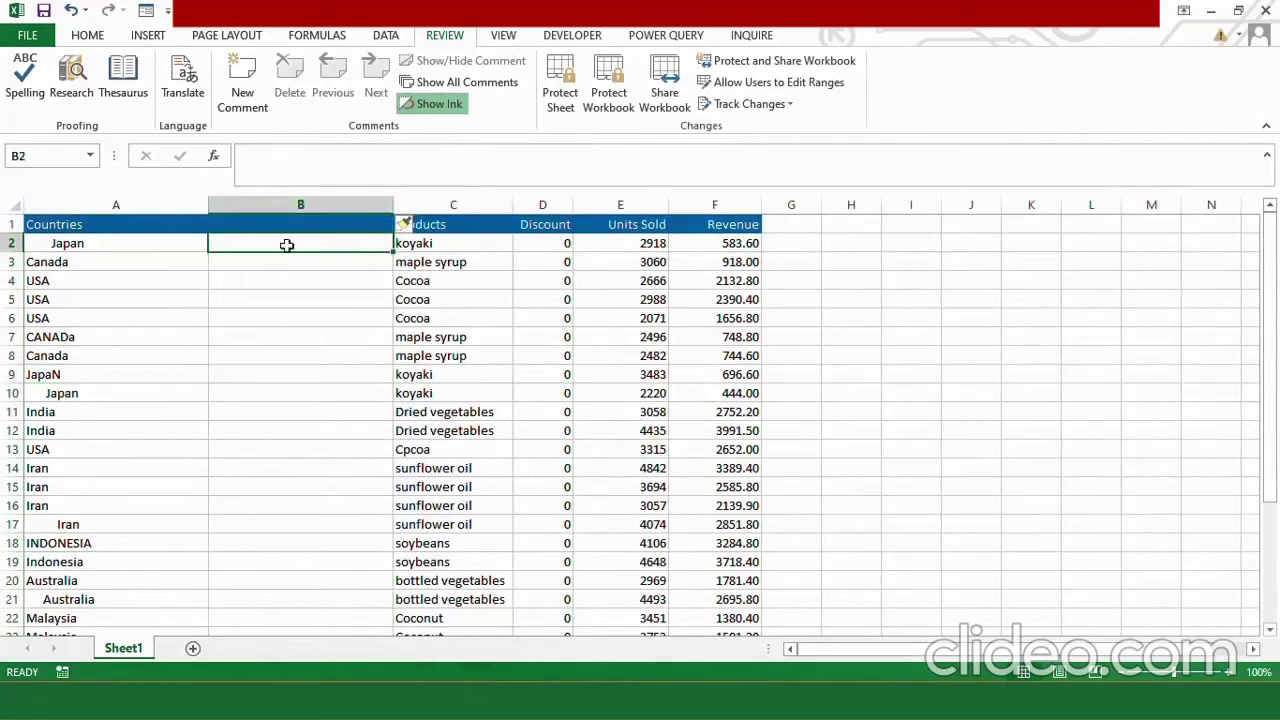
Enter the formula =PROPER(A7) in B7 to convert the country name to proper case.
{"action": "left_click", "coordinate": [272, 337]}
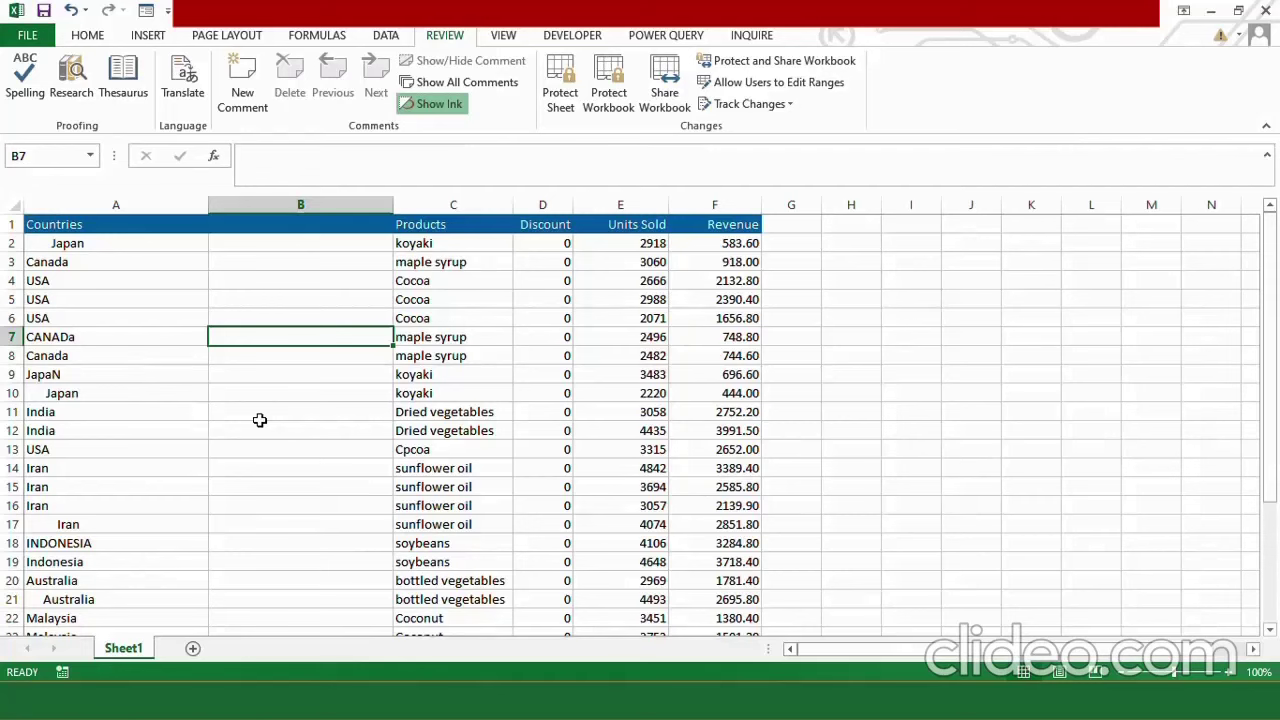
{"action": "type", "text": "=proper"}
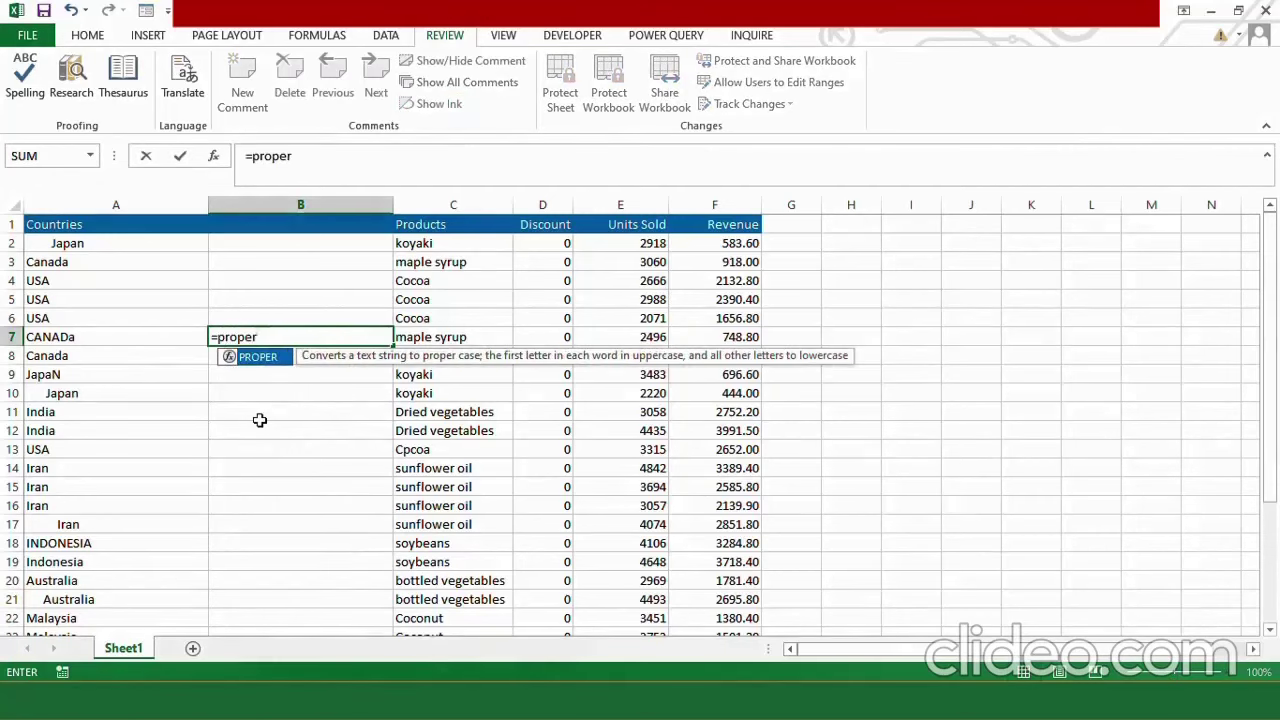
{"action": "type", "text": "("}
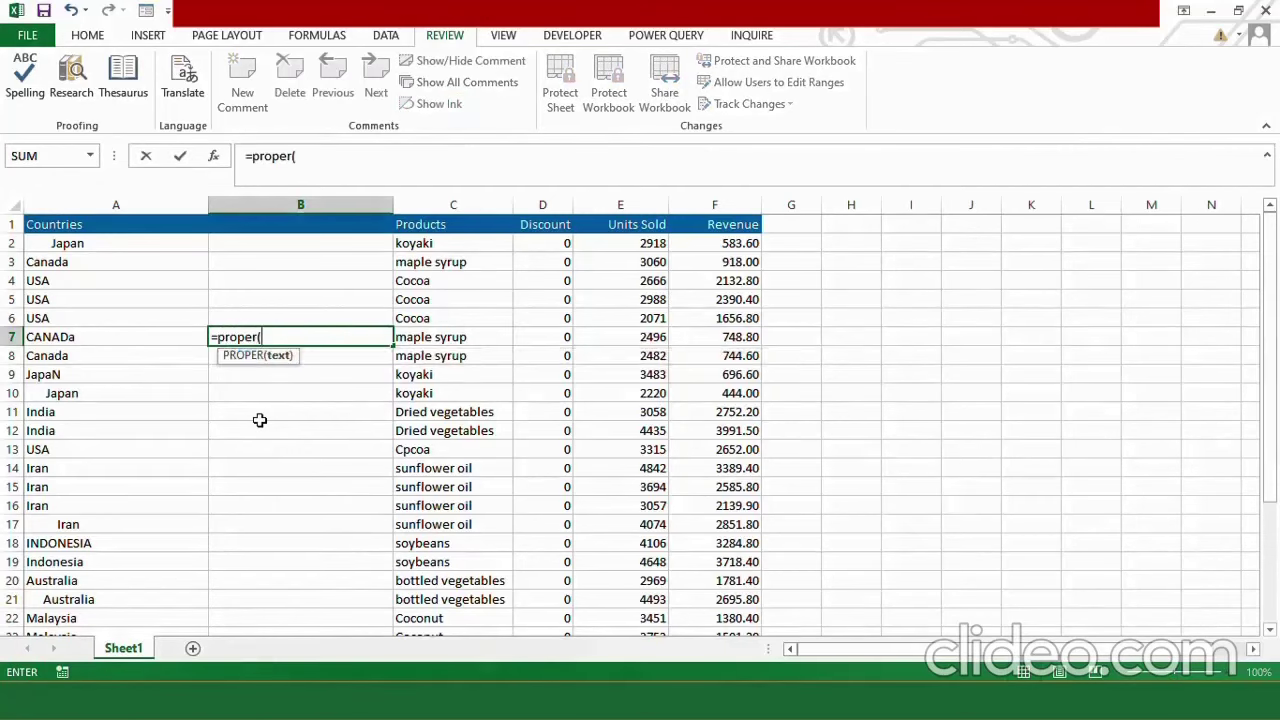
{"action": "left_click", "coordinate": [135, 337]}
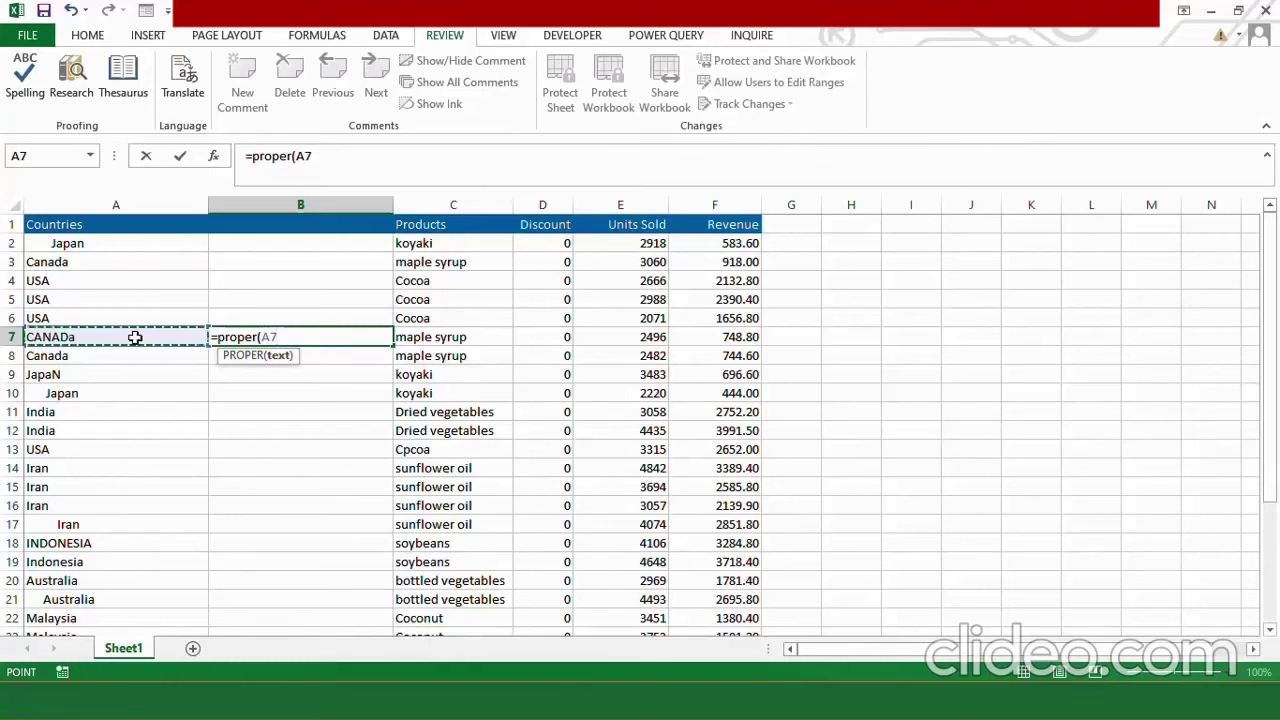
{"action": "type", "text": ")"}
{"action": "key", "text": "Return"}
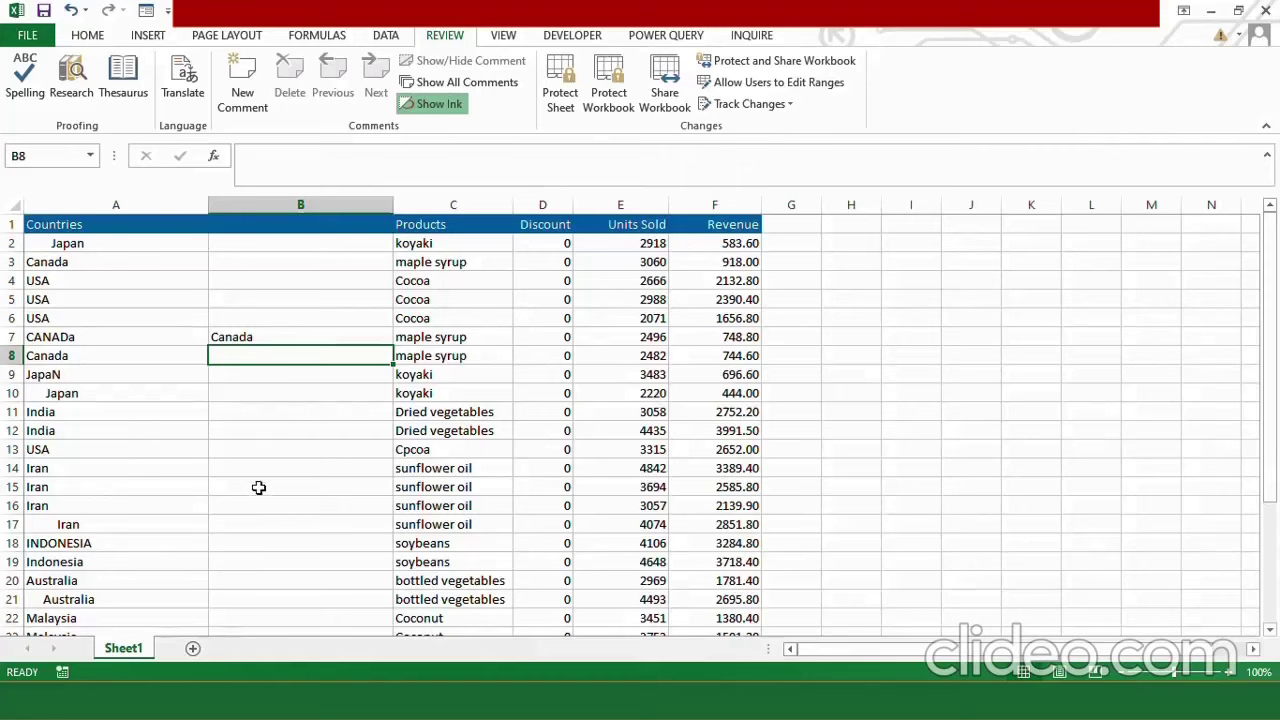
Enter the formula =TRIM(A10) in B10 to remove the extra spaces from the country name.
{"action": "key", "text": "Down"}
{"action": "key", "text": "Down"}
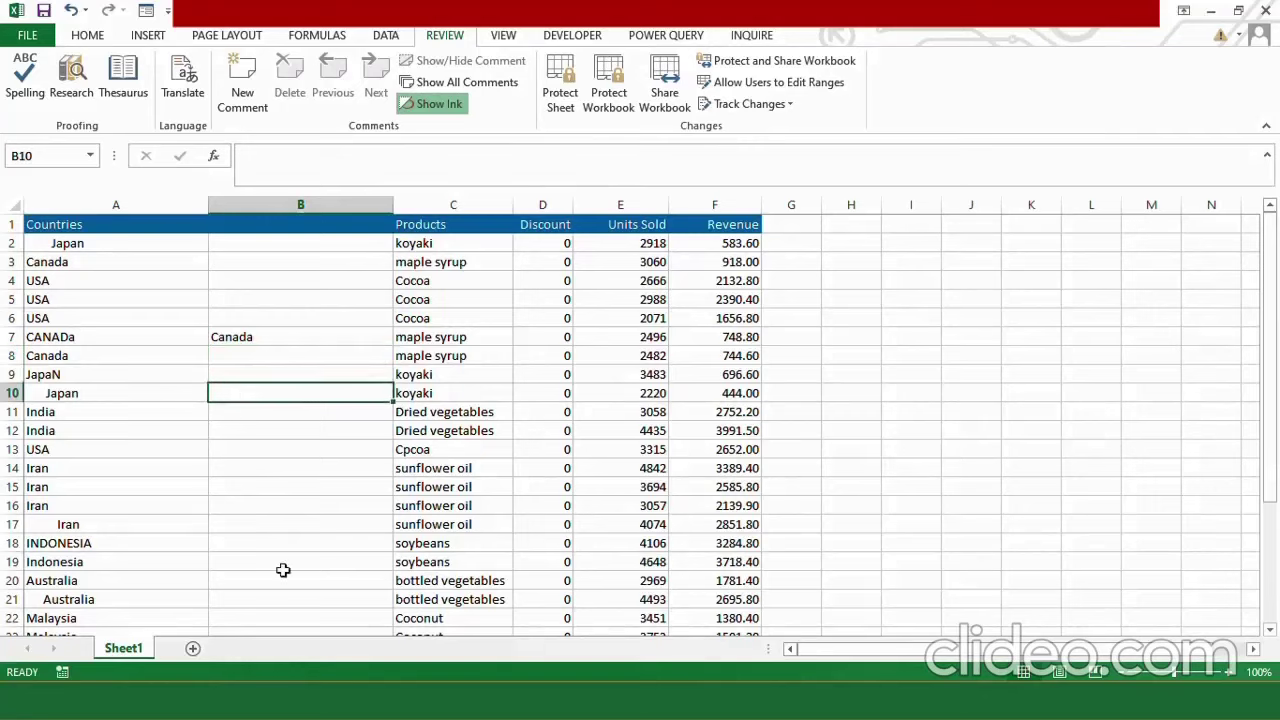
{"action": "type", "text": "=Tr"}
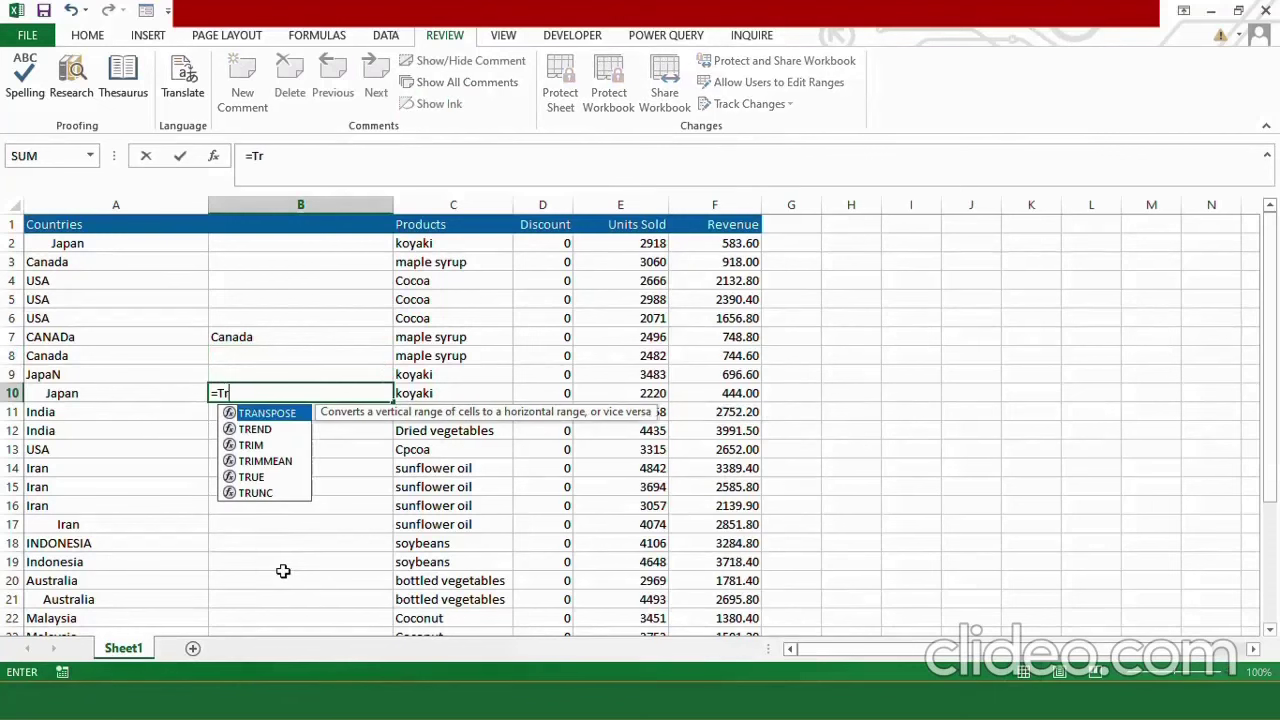
{"action": "type", "text": "im("}
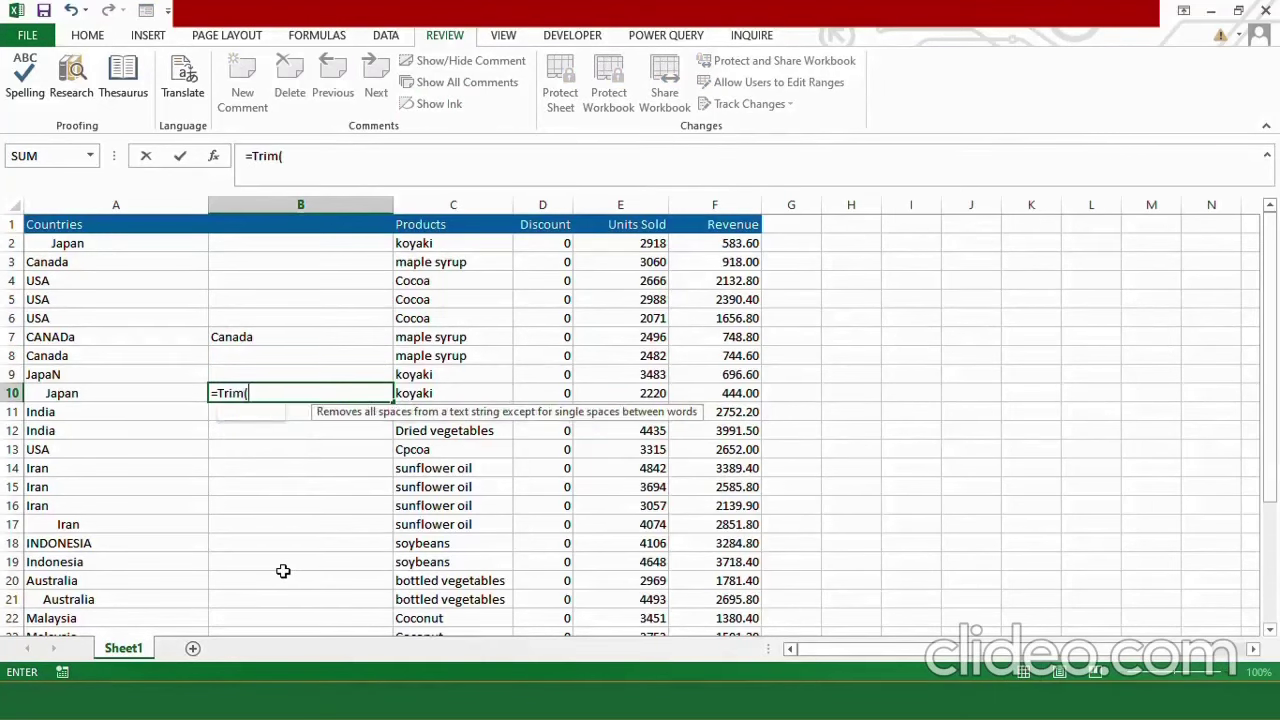
{"action": "left_click", "coordinate": [94, 398]}
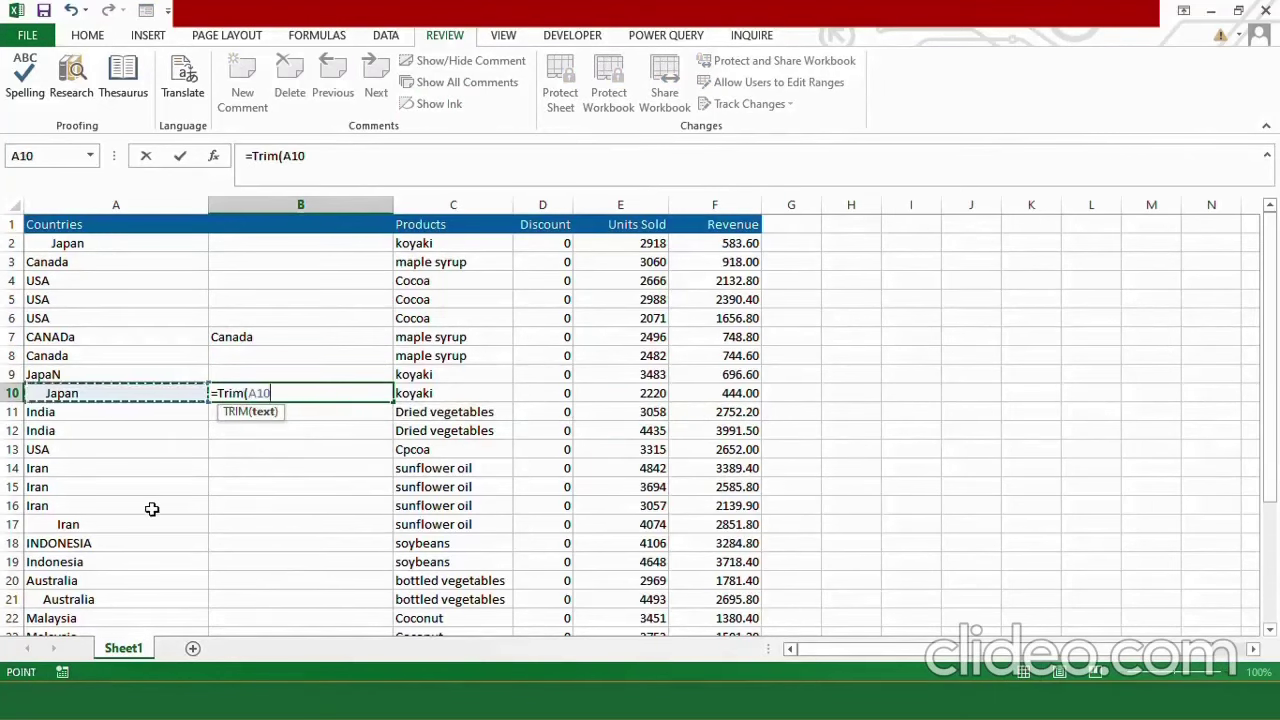
{"action": "type", "text": ")"}
{"action": "key", "text": "Return"}
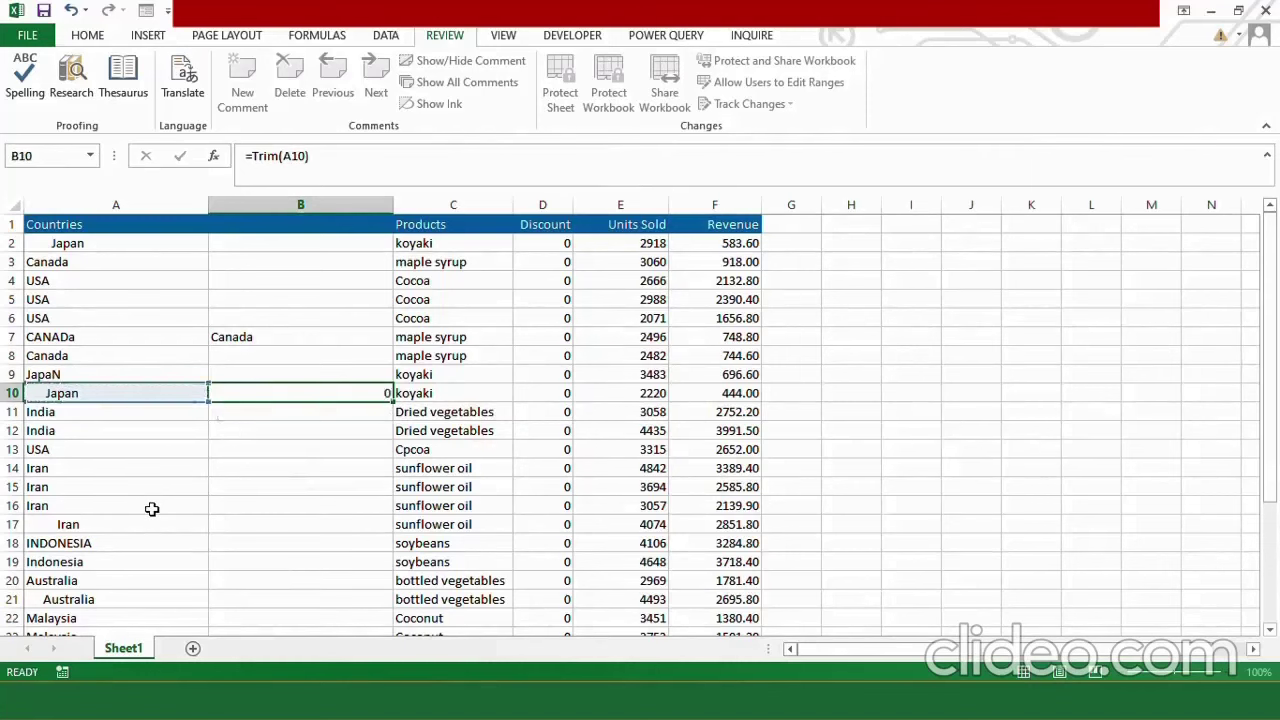
{"action": "left_click", "coordinate": [255, 394]}
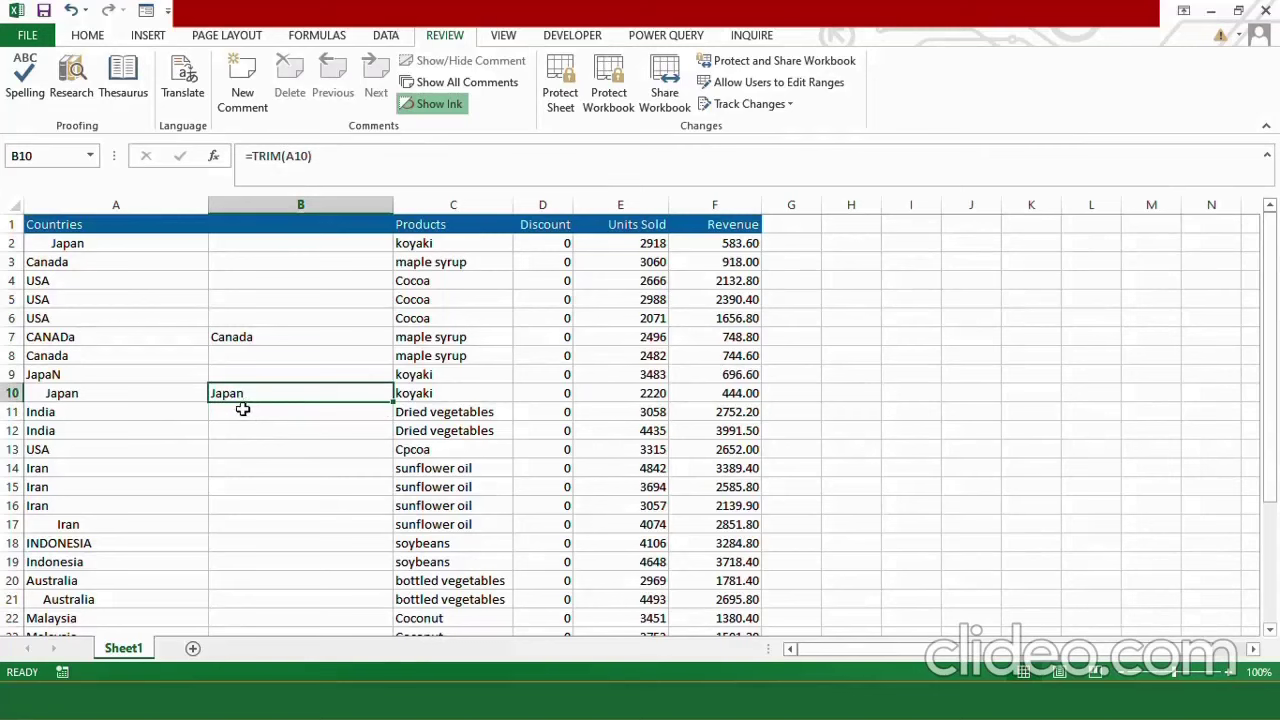
Clear the trial PROPER and TRIM formulas from cells B7 through B10.
{"action": "key", "text": "Up"}
{"action": "key", "text": "Up"}
{"action": "key", "text": "Up"}
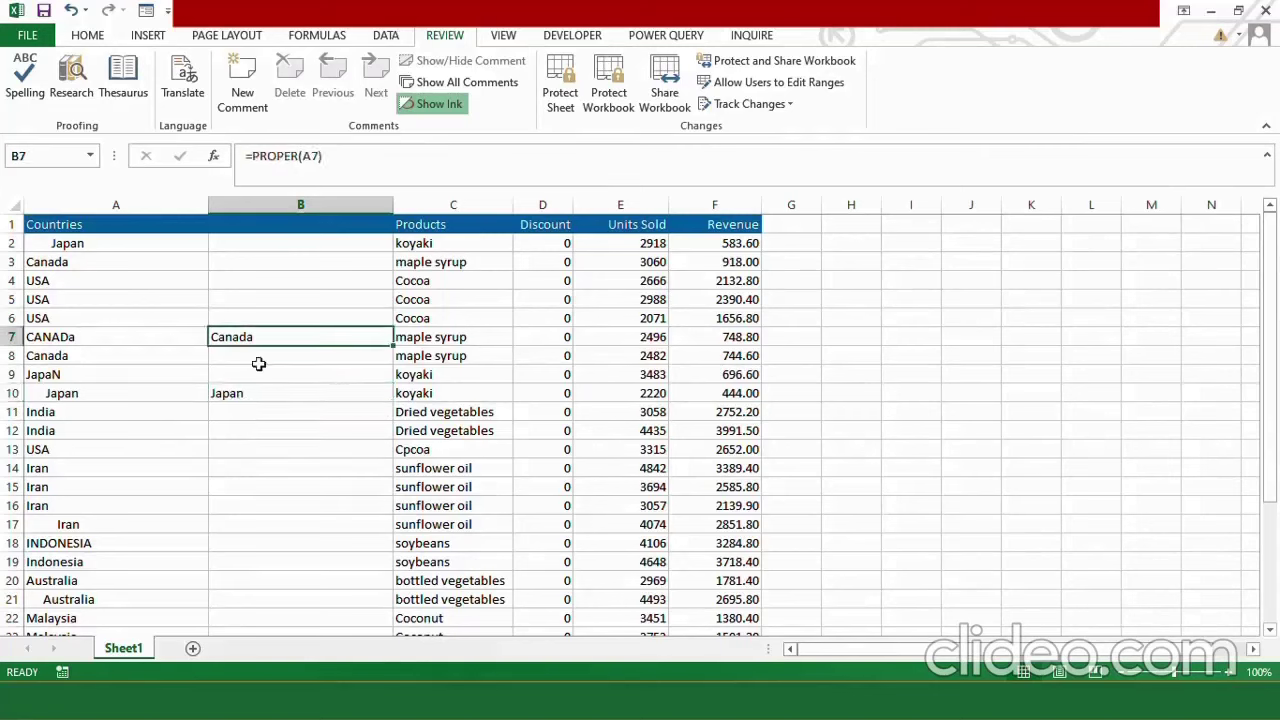
{"action": "left_click_drag", "start_coordinate": [245, 338], "coordinate": [250, 390]}
{"action": "key", "text": "Delete"}
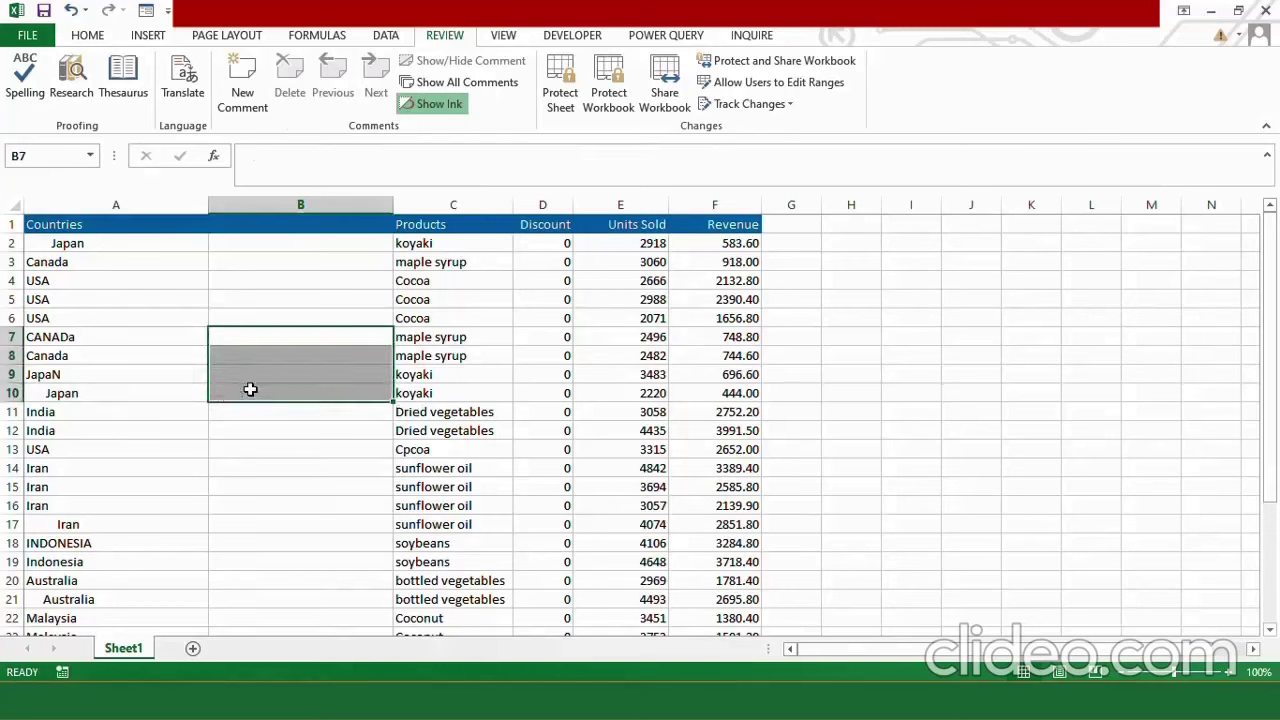
Enter the combined formula =PROPER(TRIM(A2)) in B2 to fix both the case and the spacing.
{"action": "key", "text": "Up"}
{"action": "key", "text": "Up"}
{"action": "key", "text": "Up"}
{"action": "key", "text": "Up"}
{"action": "key", "text": "Up"}
{"action": "type", "text": "=prop"}
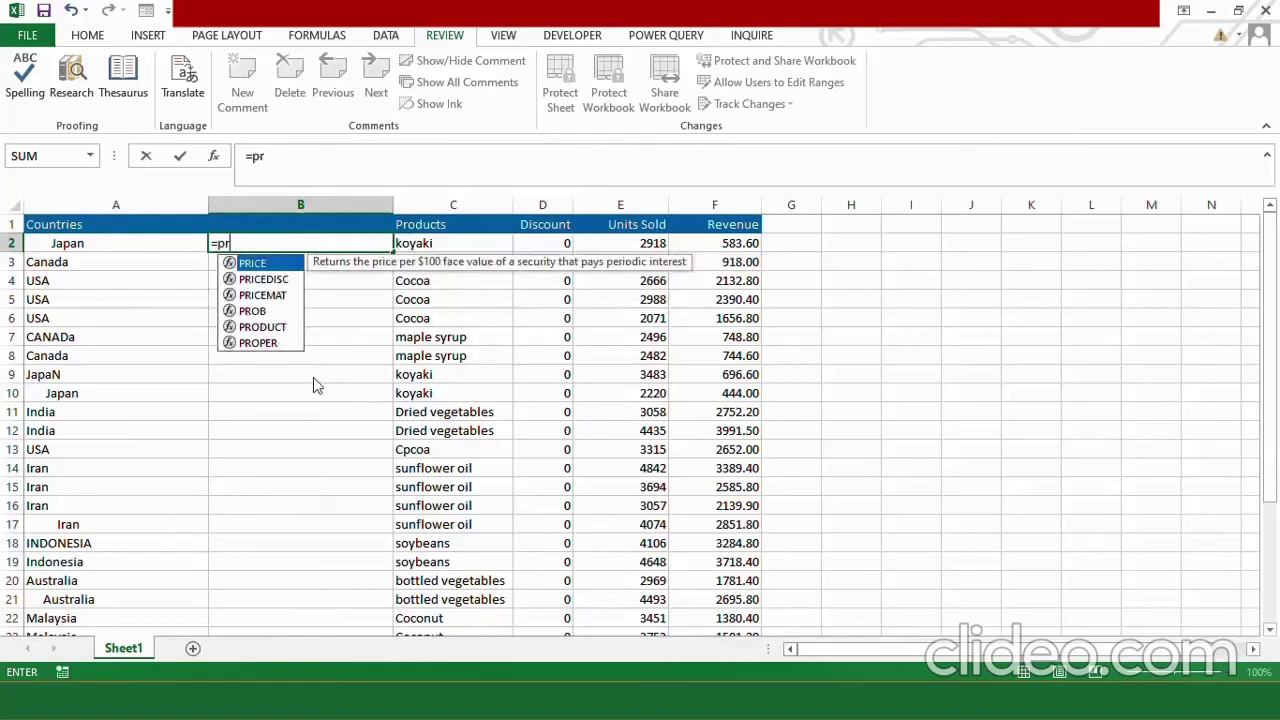
{"action": "key", "text": "Tab"}
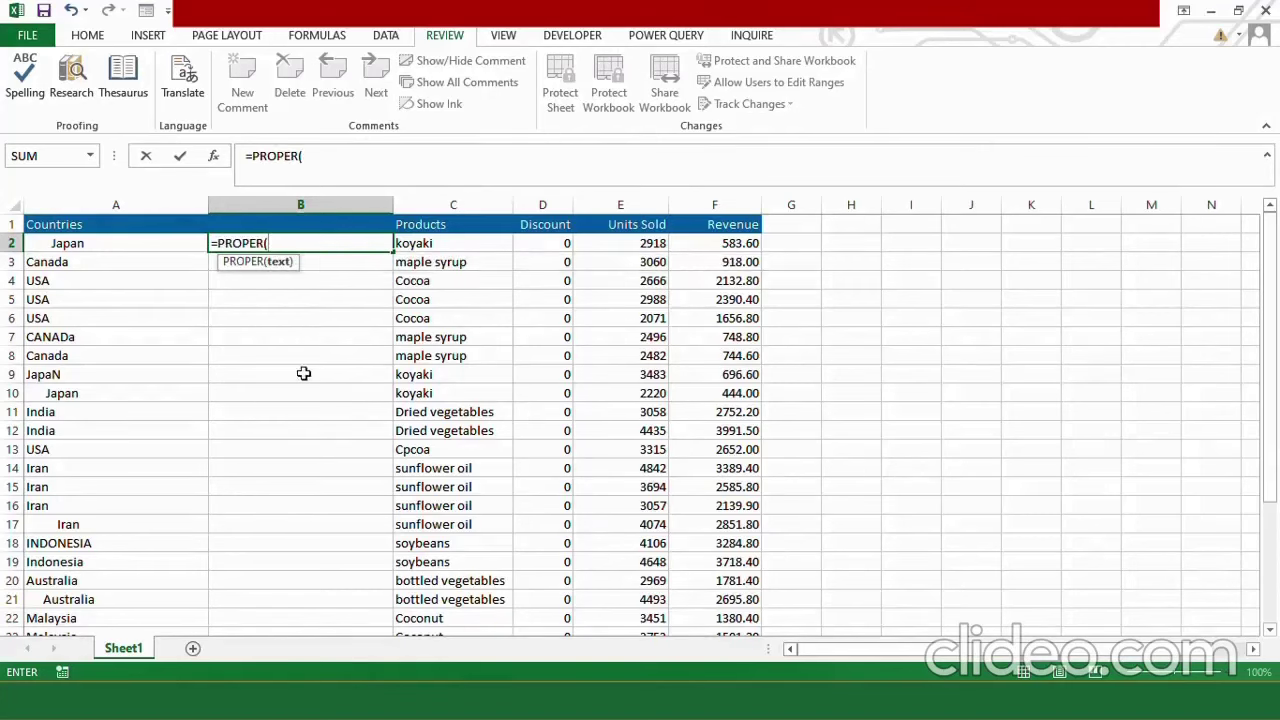
{"action": "type", "text": "trim"}
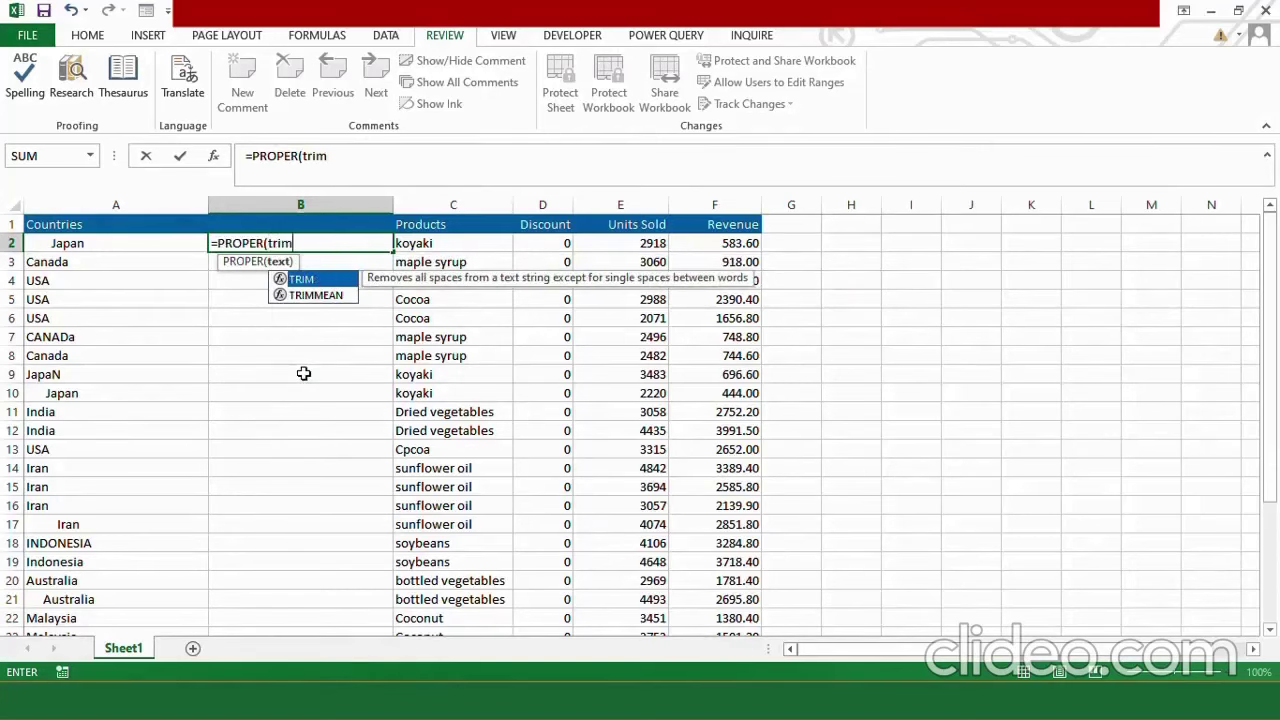
{"action": "type", "text": "("}
{"action": "left_click", "coordinate": [128, 243]}
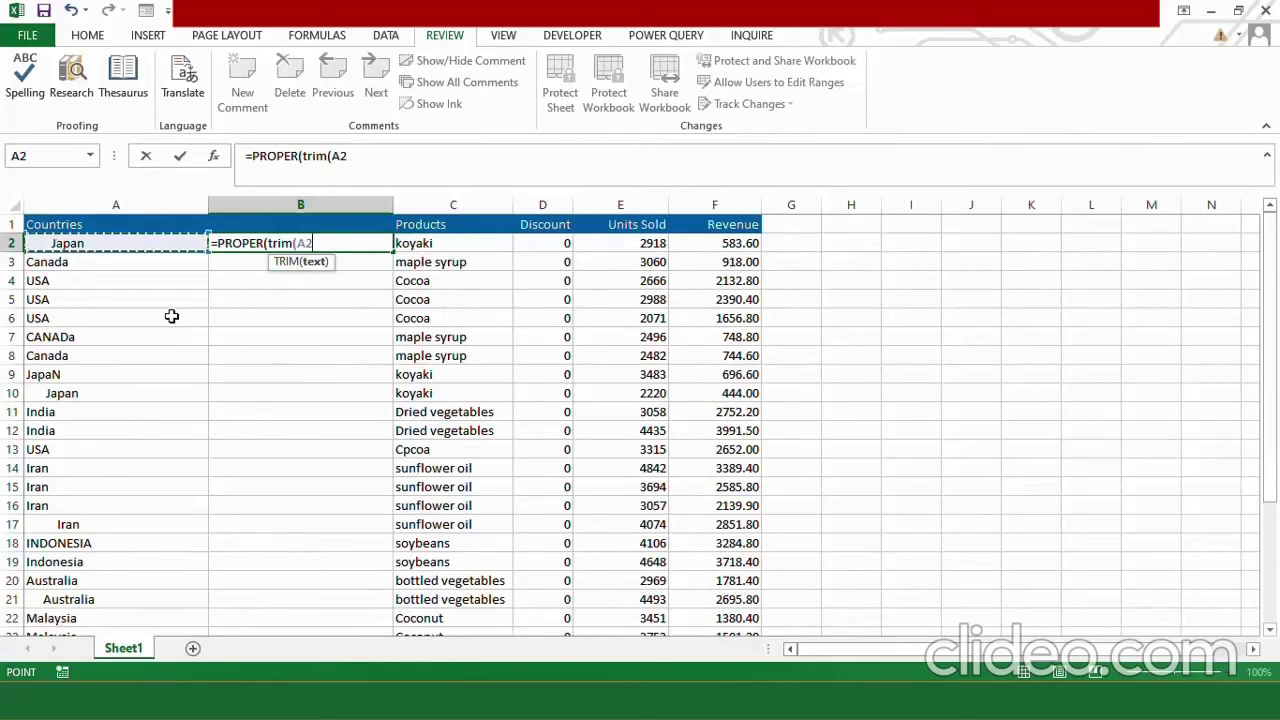
{"action": "type", "text": "))"}
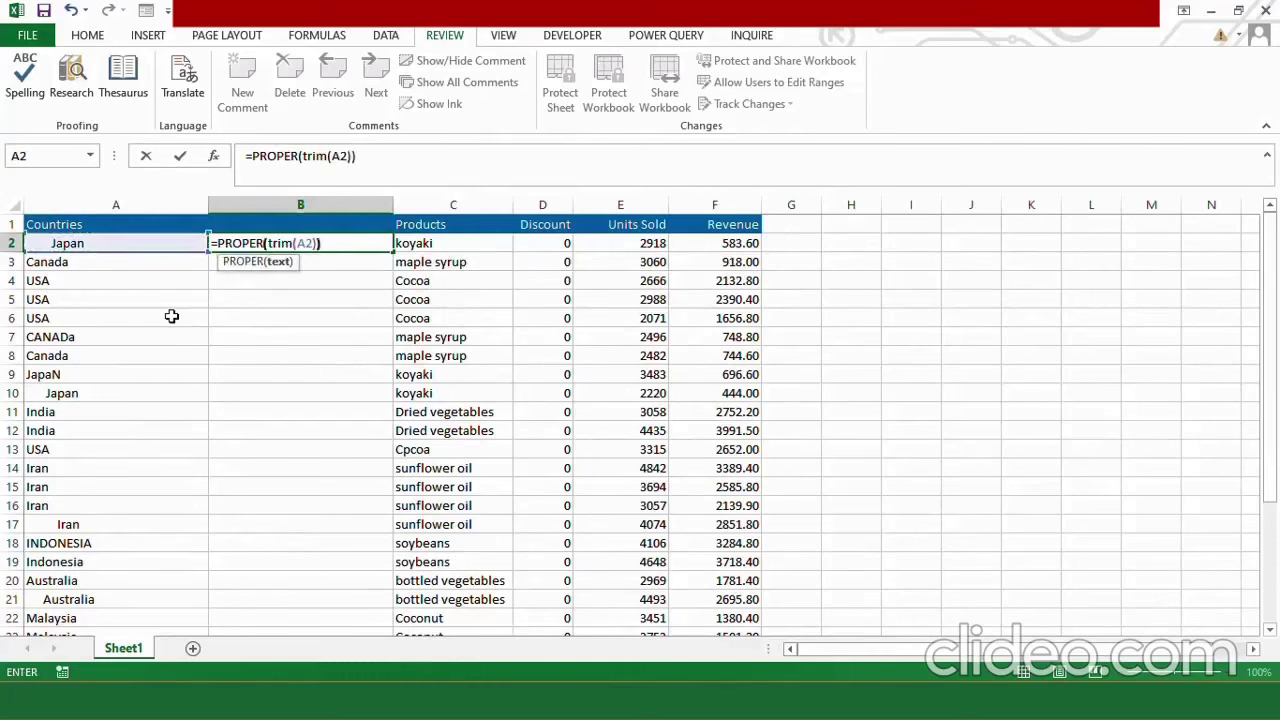
{"action": "key", "text": "Return"}
Fill the PROPER and TRIM formula from B2 down to the last data row, B23.
{"action": "left_click", "coordinate": [370, 243]}
{"action": "double_click", "coordinate": [393, 252]}
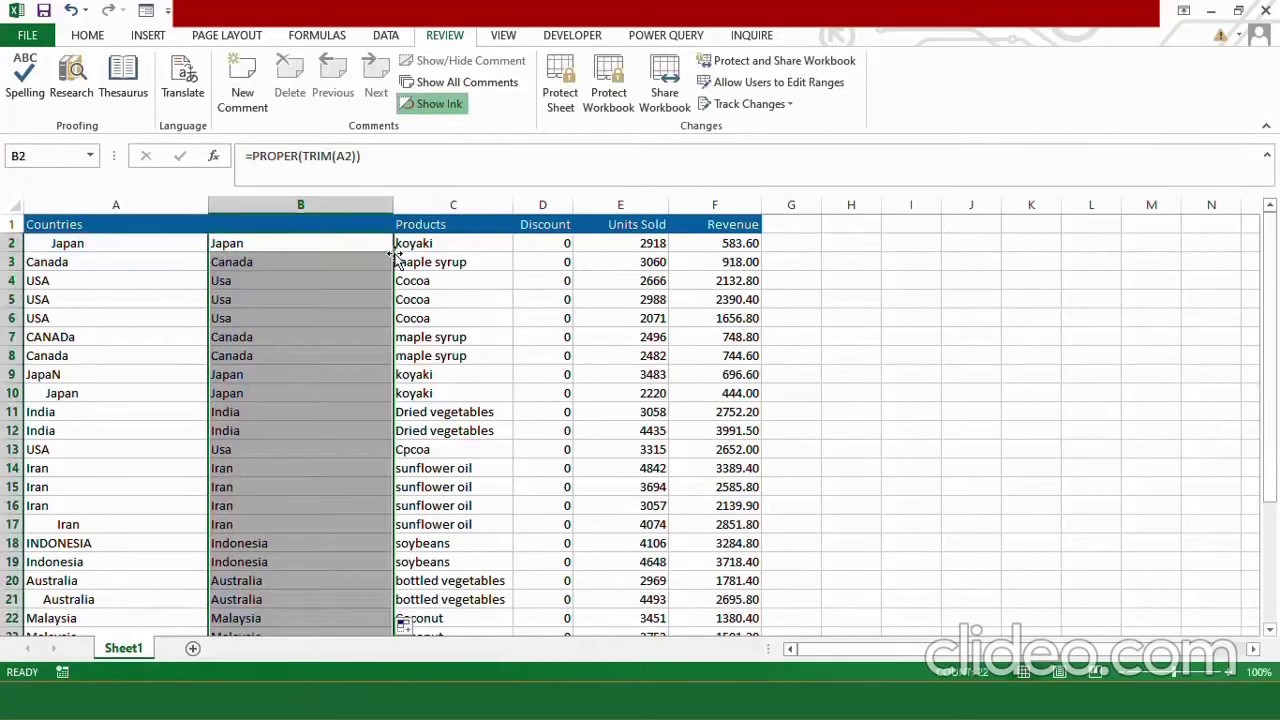
{"action": "left_click_drag", "start_coordinate": [1273, 362], "coordinate": [1276, 289]}
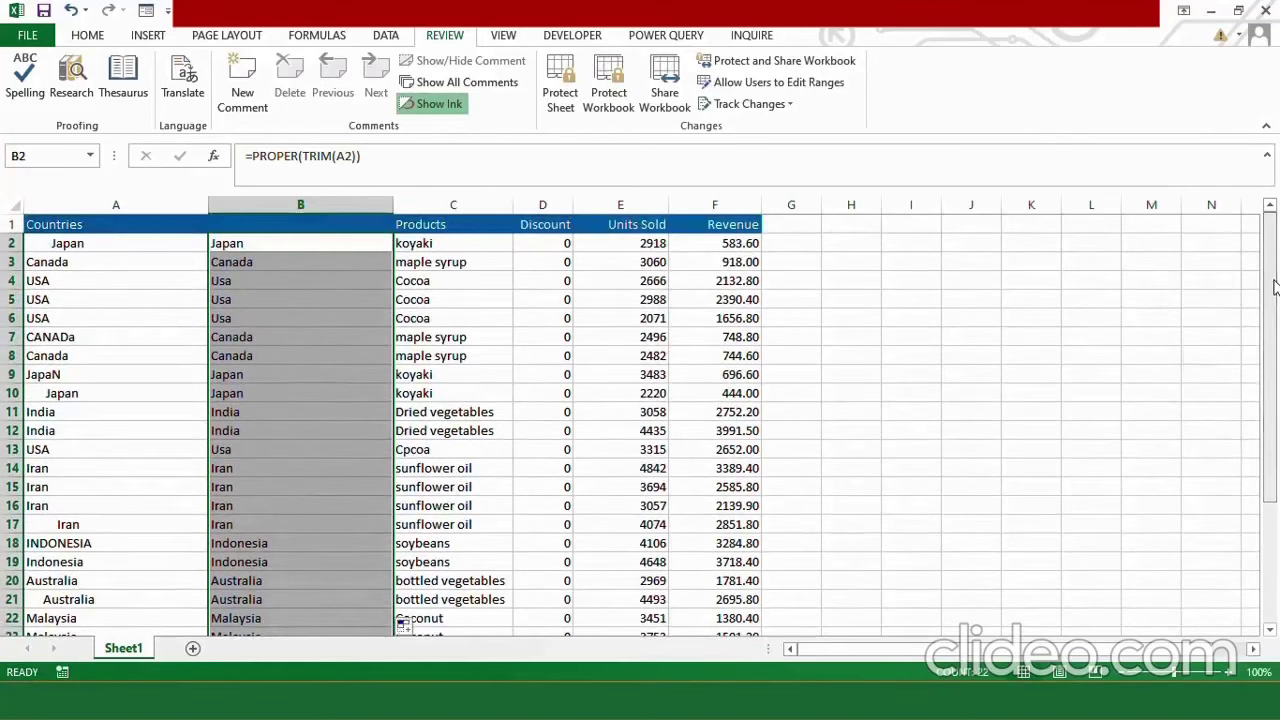
Replace the PROPER and TRIM formulas in B2:B23 with their values using Paste Special.
{"action": "left_click", "coordinate": [288, 245]}
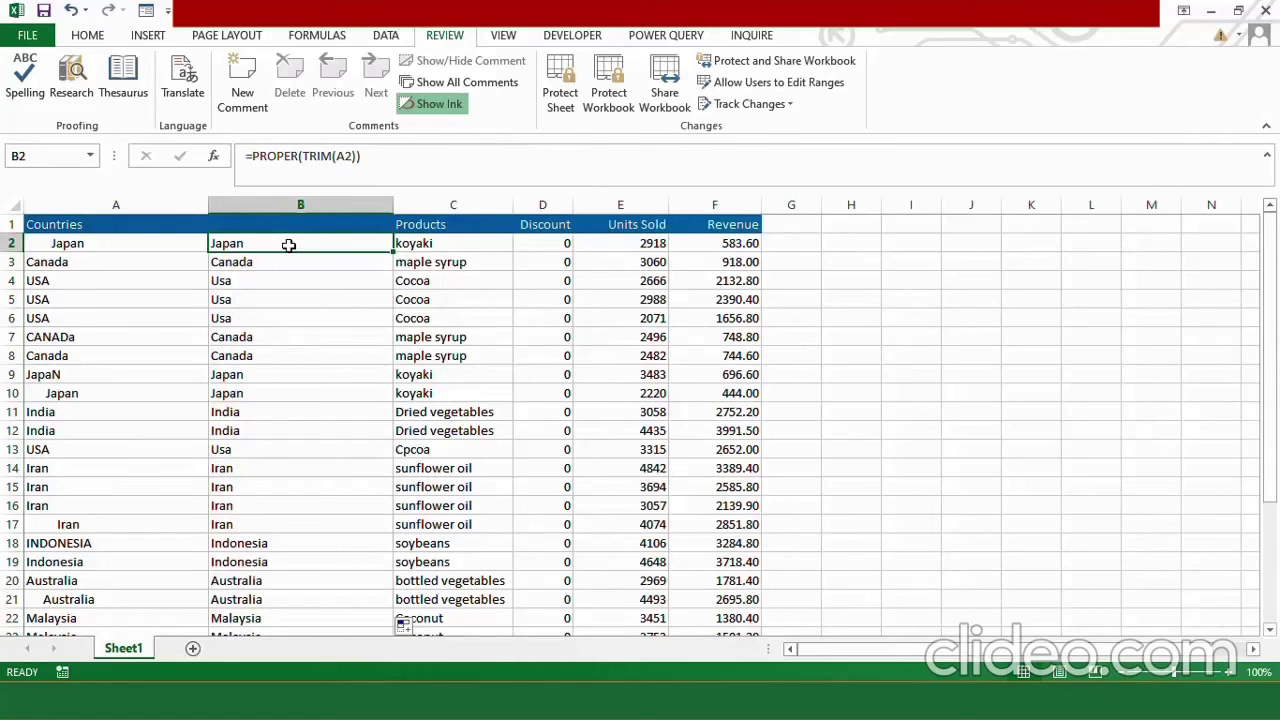
{"action": "key", "text": "ctrl+shift+Down"}
{"action": "key", "text": "ctrl+c"}
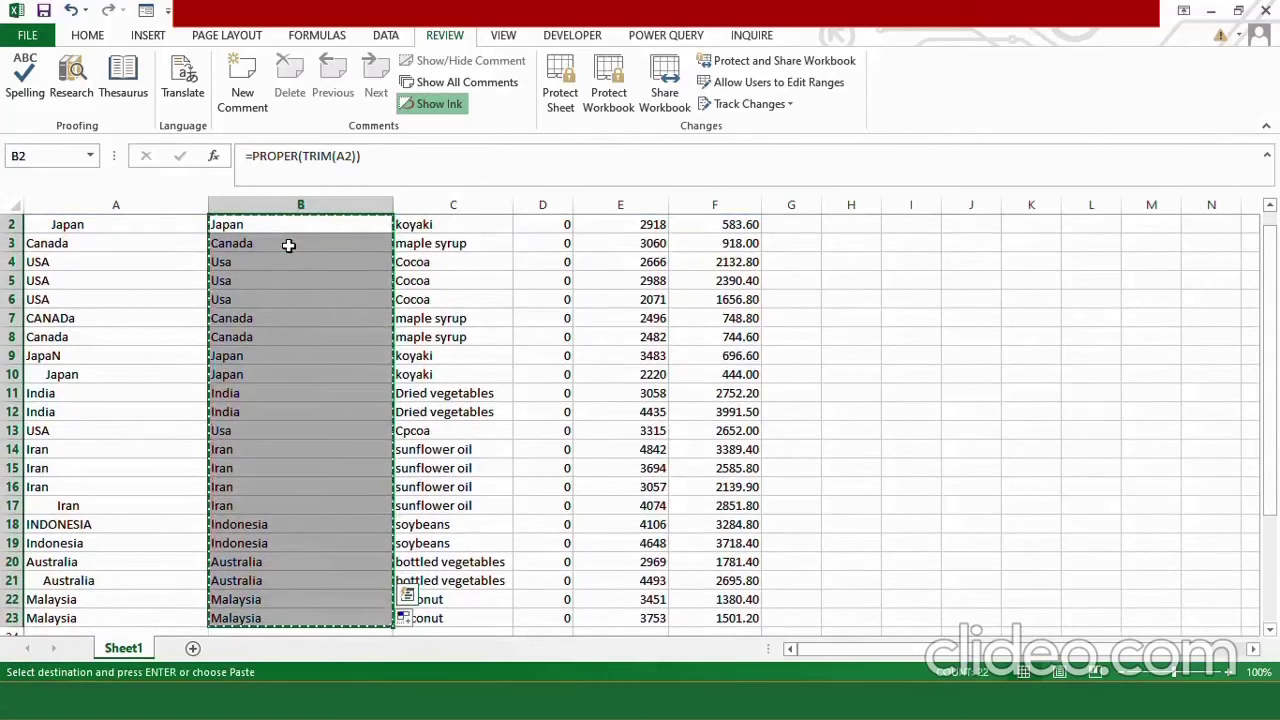
{"action": "key", "text": "ctrl+alt+v"}
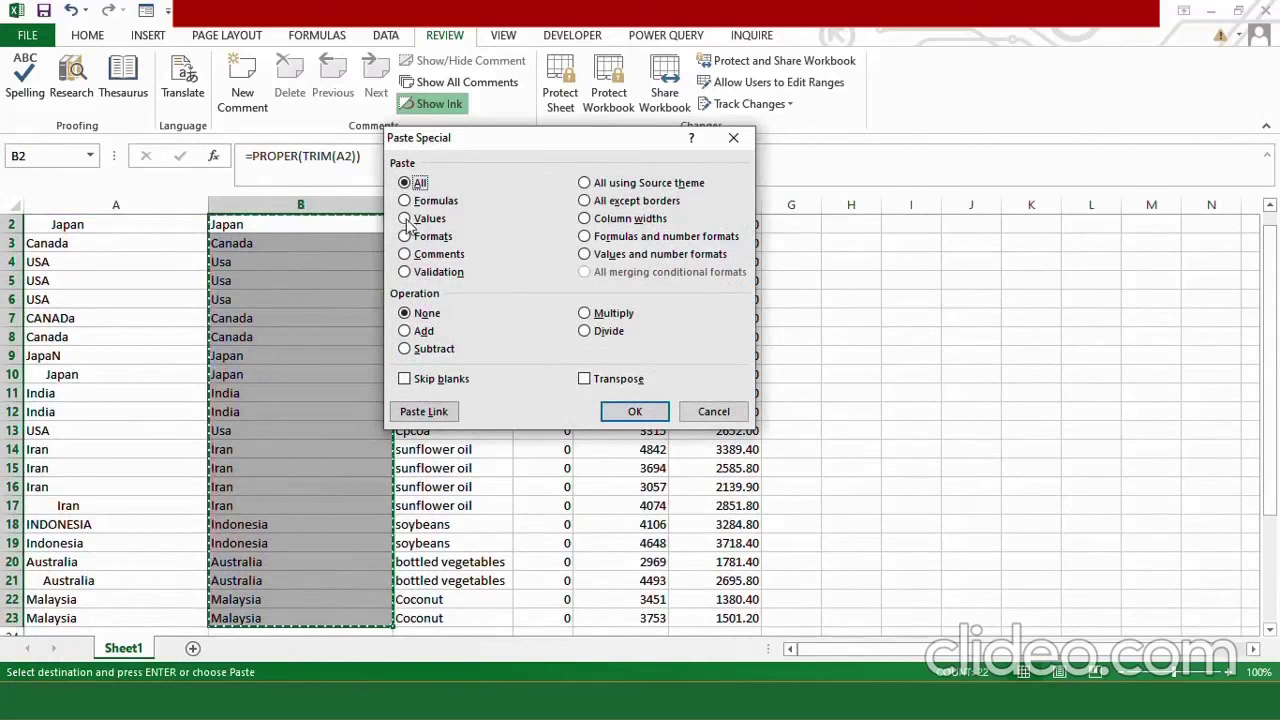
{"action": "left_click", "coordinate": [406, 219]}
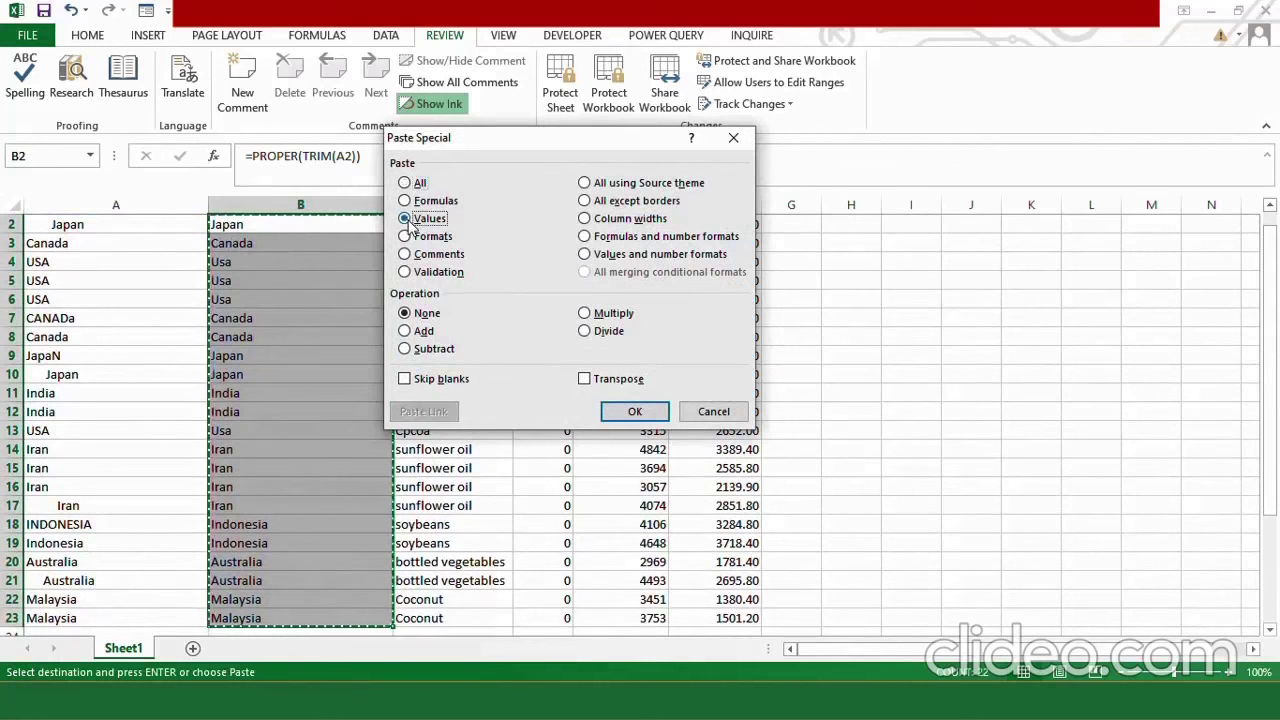
{"action": "left_click", "coordinate": [635, 414]}
Examine the converted country cells in column B to check whether they hold plain values instead of formulas.
{"action": "left_click", "coordinate": [296, 280]}
{"action": "key", "text": "Up"}
{"action": "key", "text": "Up"}
{"action": "scroll", "coordinate": [296, 280], "scroll_direction": "up", "scroll_amount": 1}
{"action": "key", "text": "Down"}
{"action": "key", "text": "Down"}
{"action": "key", "text": "Down"}
{"action": "key", "text": "Down"}
{"action": "key", "text": "Down"}
Delete the original column A with the inconsistent country names and narrow the remaining Countries and Products columns.
{"action": "left_click", "coordinate": [148, 205]}
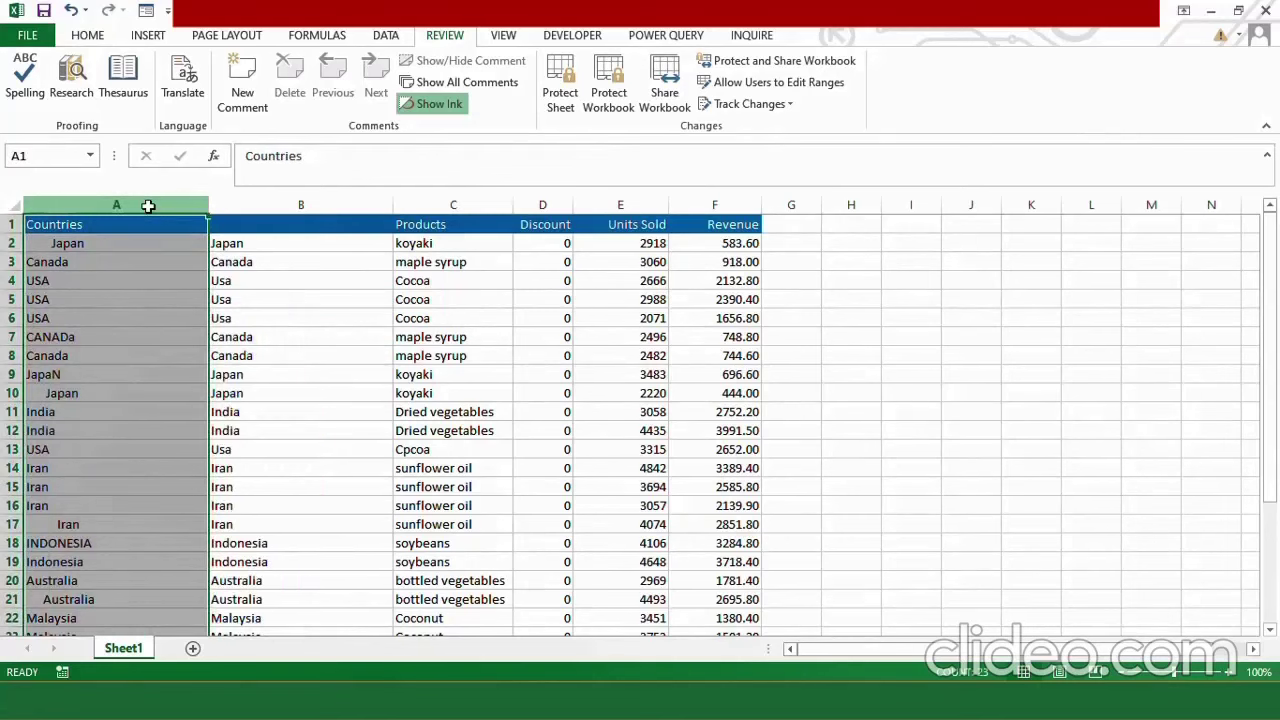
{"action": "right_click", "coordinate": [148, 205]}
{"action": "left_click", "coordinate": [190, 360]}
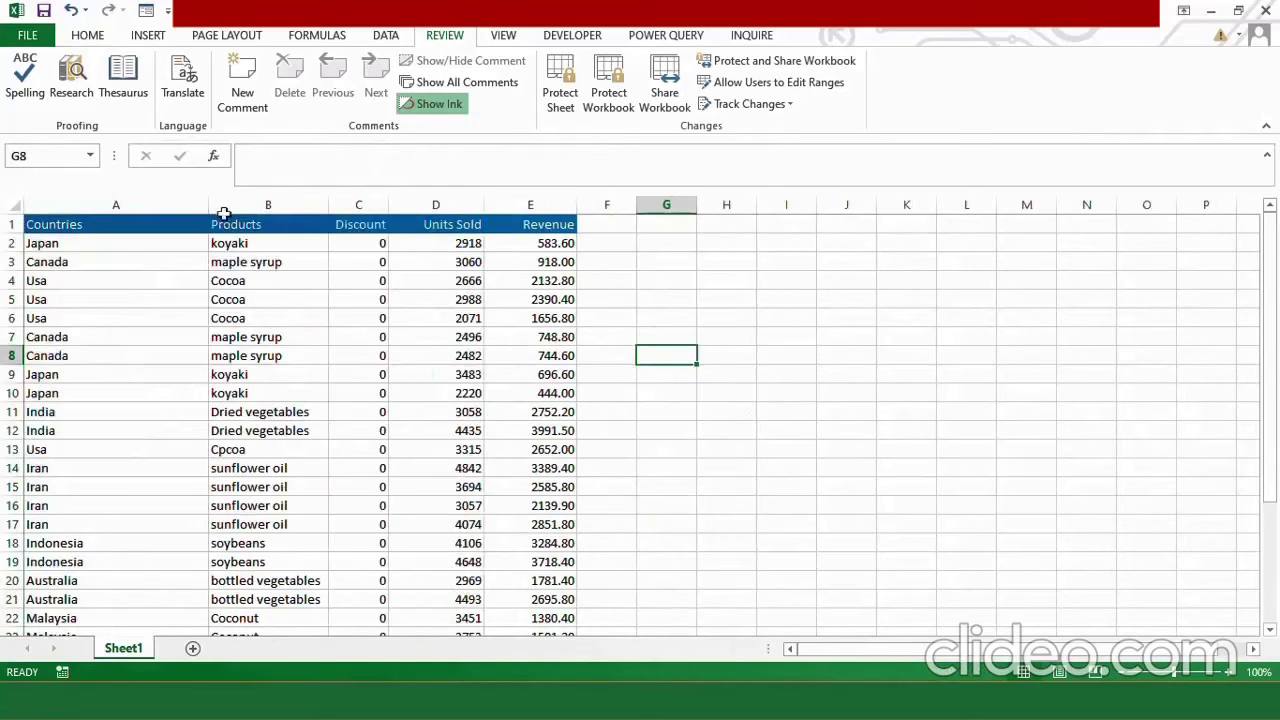
{"action": "left_click_drag", "start_coordinate": [211, 205], "coordinate": [167, 205]}
{"action": "left_click_drag", "start_coordinate": [287, 205], "coordinate": [284, 205]}
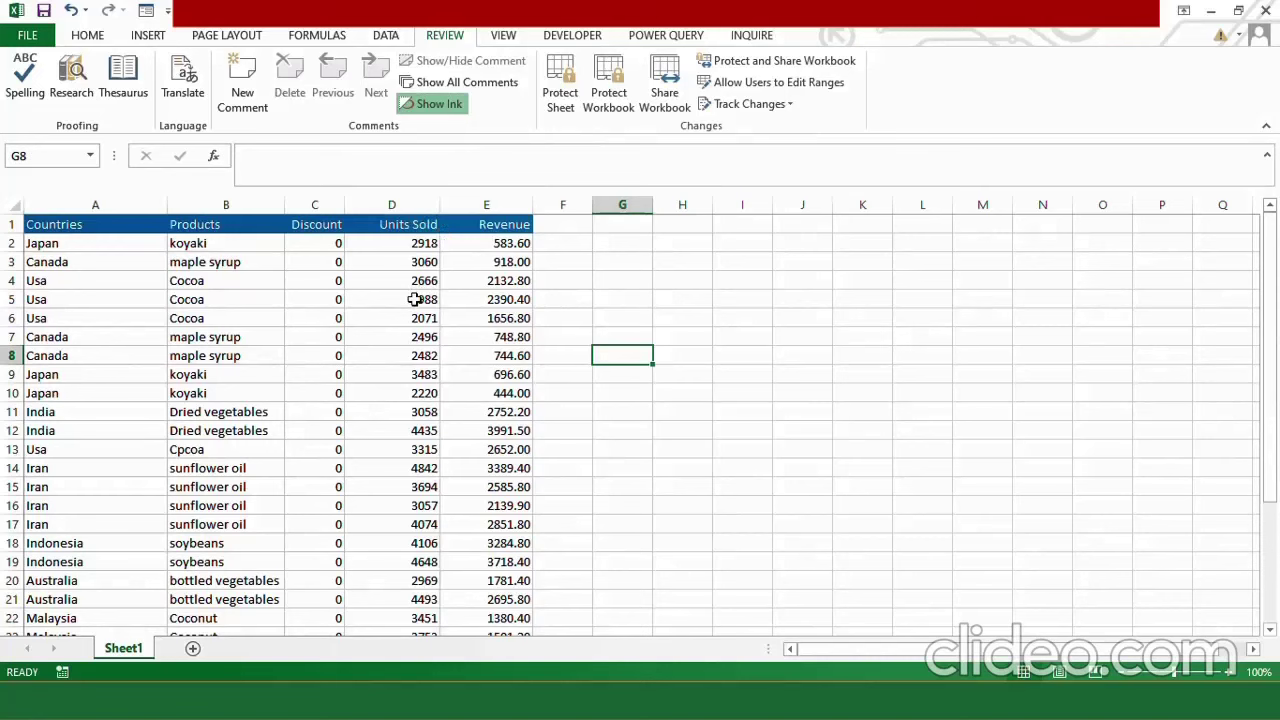
Apply the Text number format to the whole Countries column.
{"action": "left_click", "coordinate": [111, 205]}
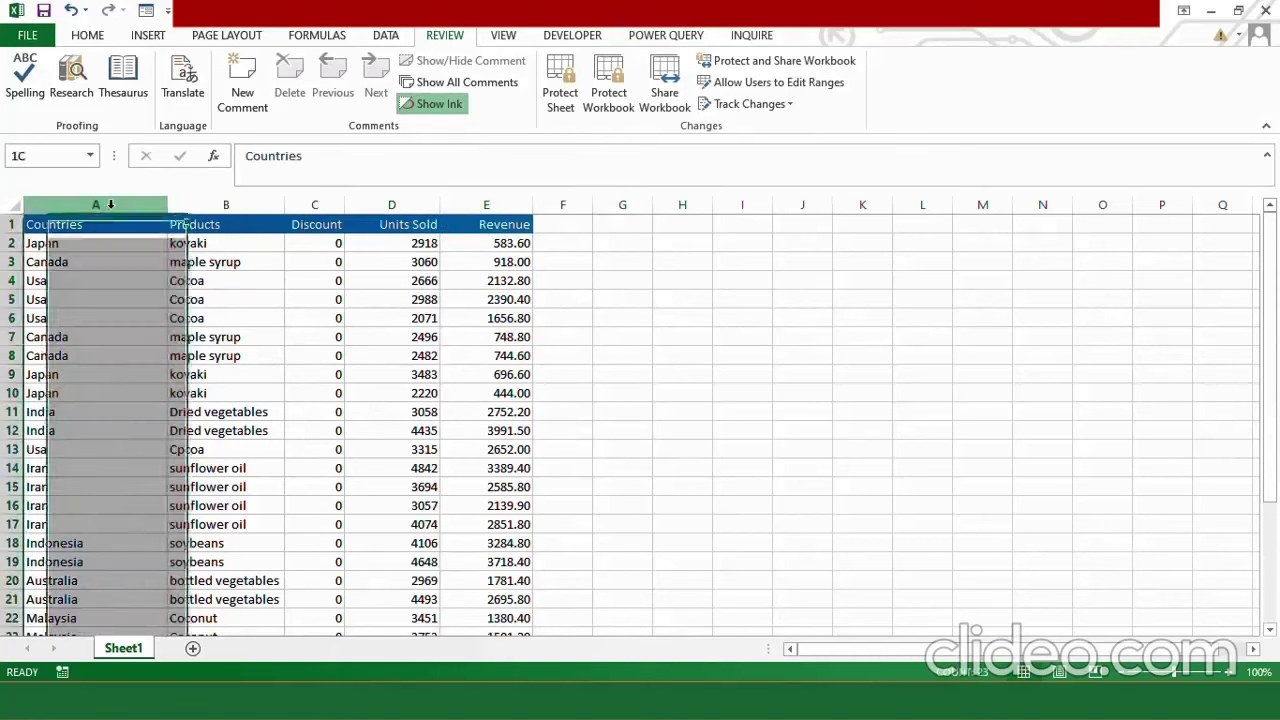
{"action": "left_click", "coordinate": [88, 36]}
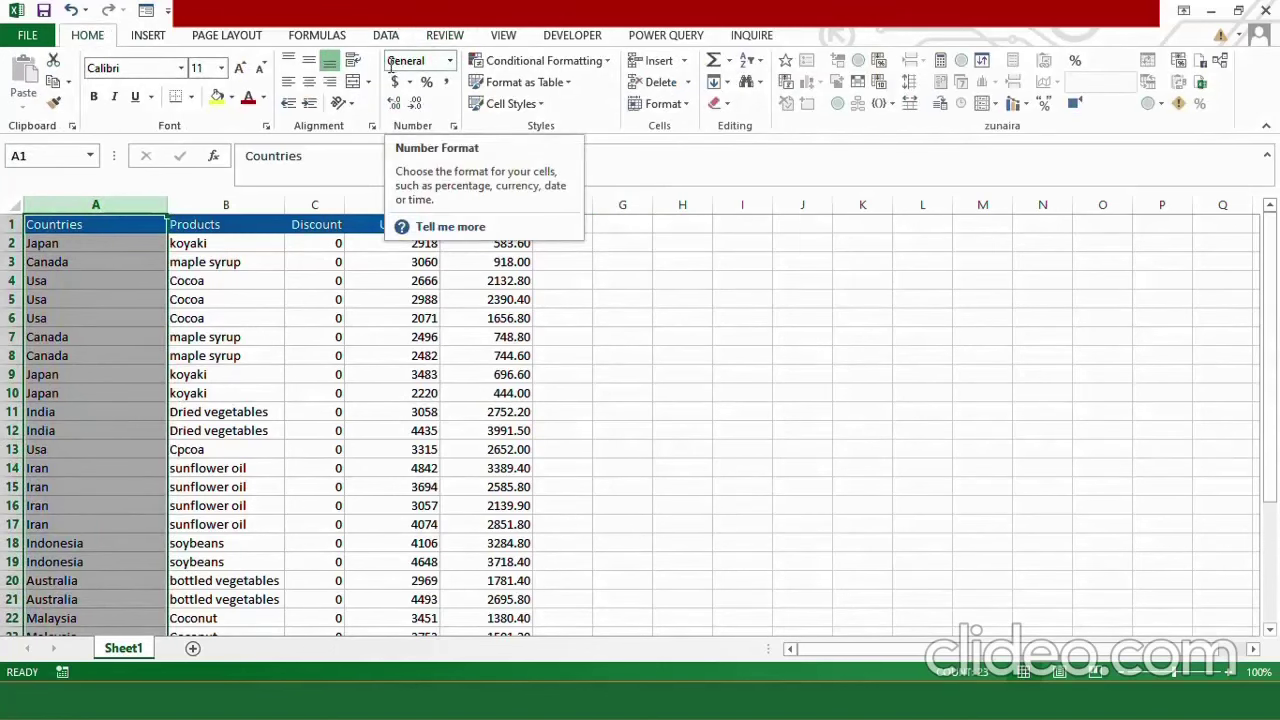
{"action": "left_click", "coordinate": [450, 62]}
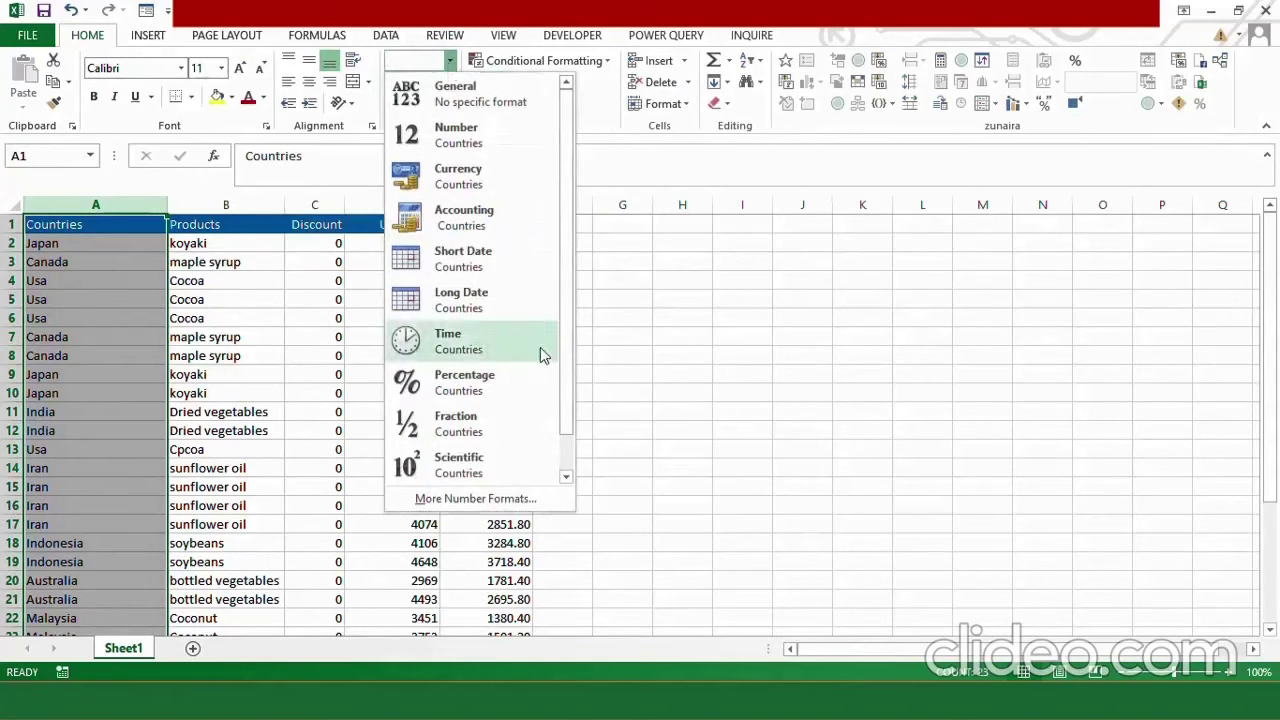
{"action": "left_click_drag", "start_coordinate": [567, 390], "coordinate": [565, 431]}
{"action": "left_click", "coordinate": [484, 458]}
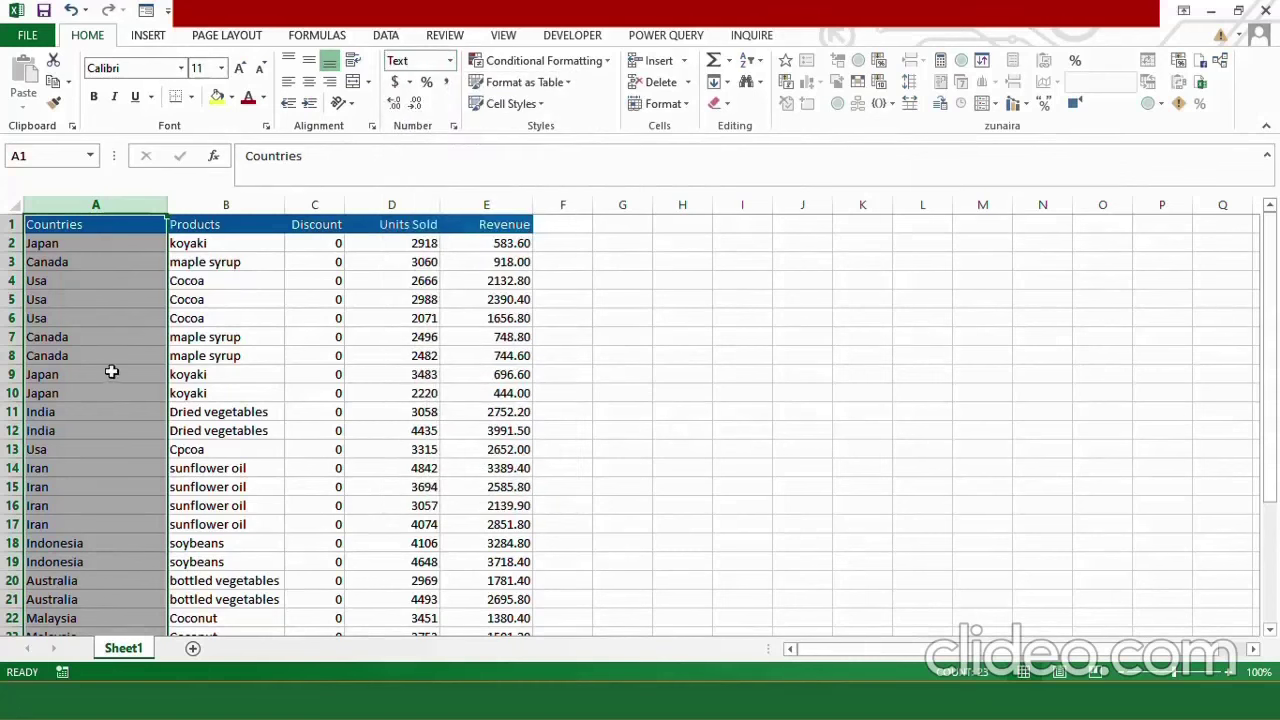
Apply the Text number format to the whole Products column.
{"action": "left_click", "coordinate": [234, 204]}
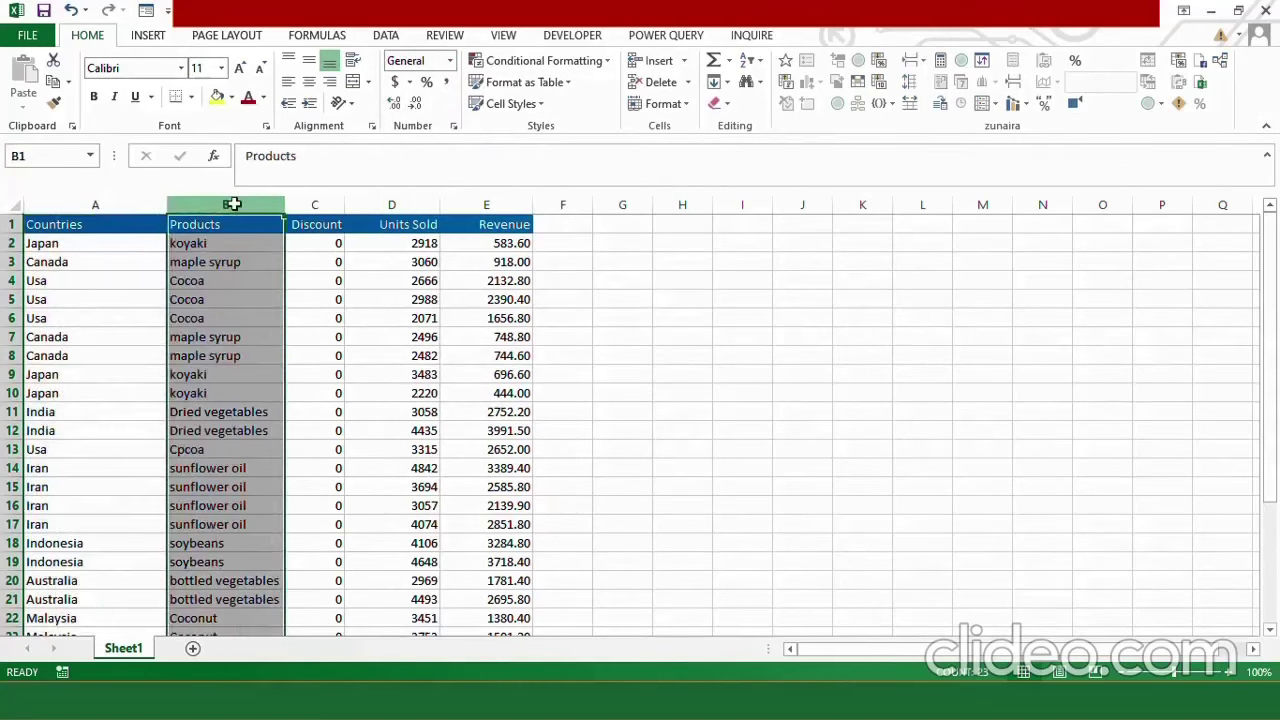
{"action": "left_click", "coordinate": [451, 62]}
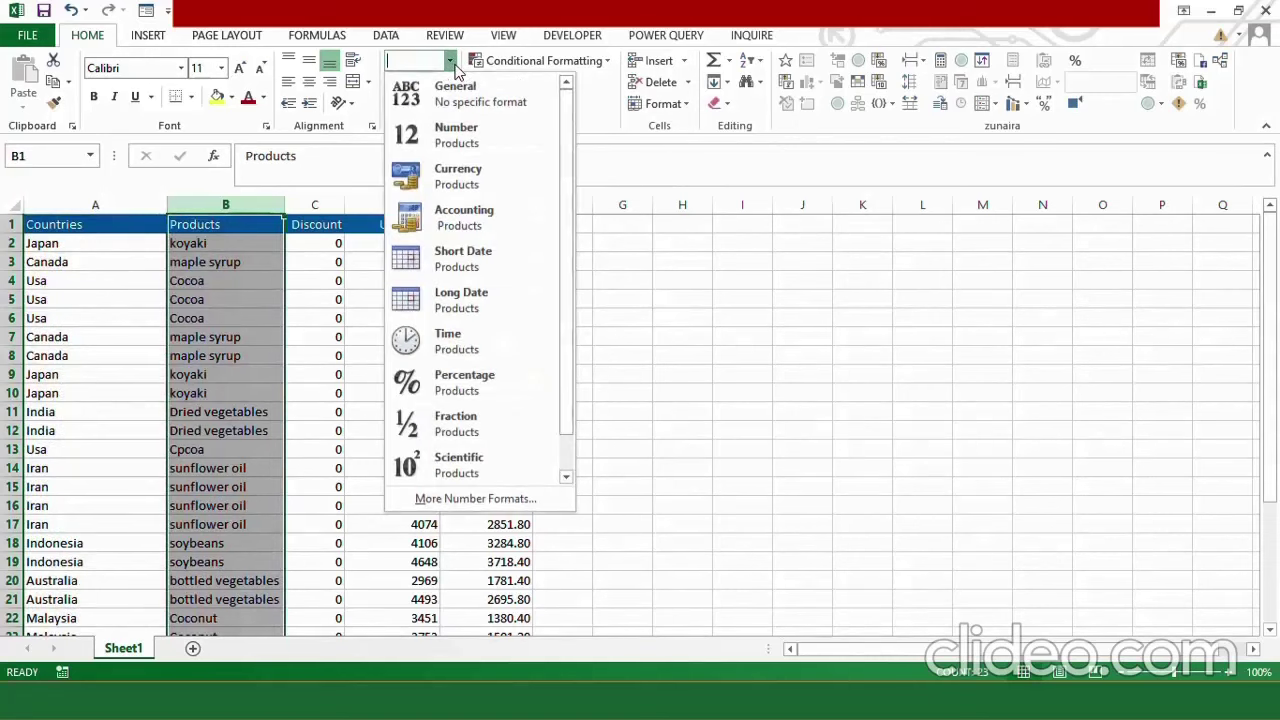
{"action": "left_click_drag", "start_coordinate": [564, 334], "coordinate": [566, 391]}
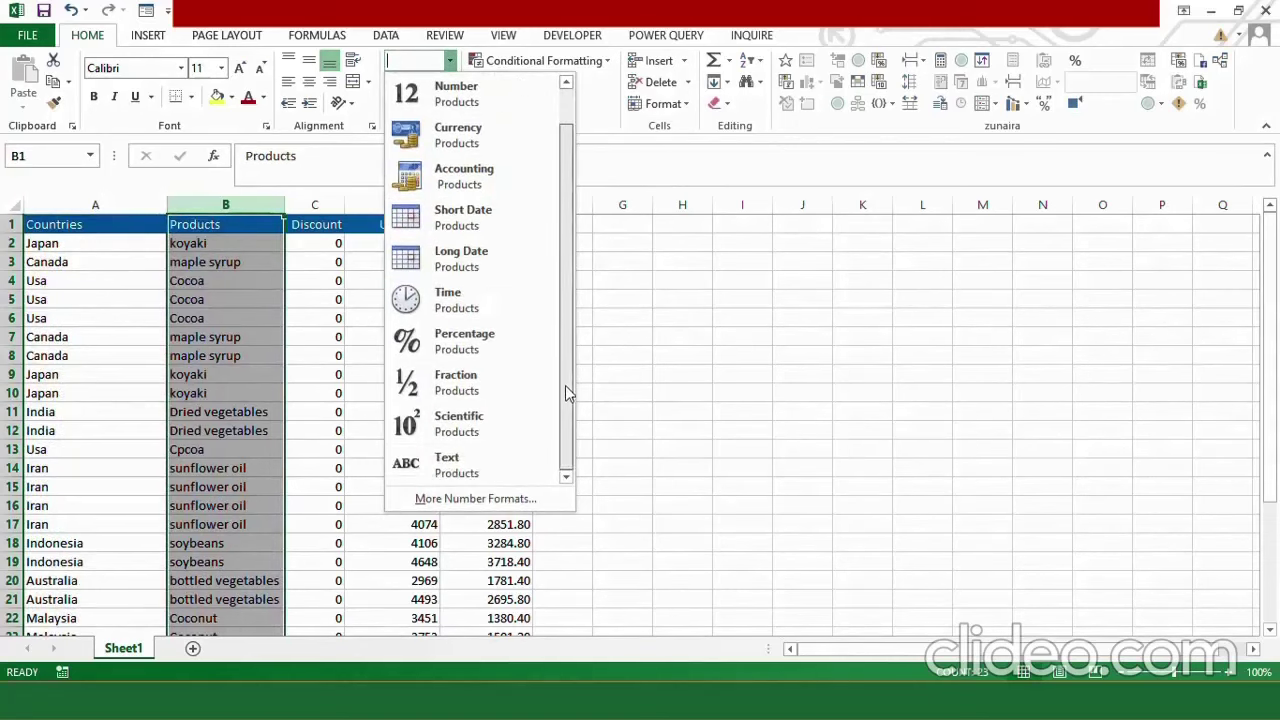
{"action": "left_click", "coordinate": [471, 466]}
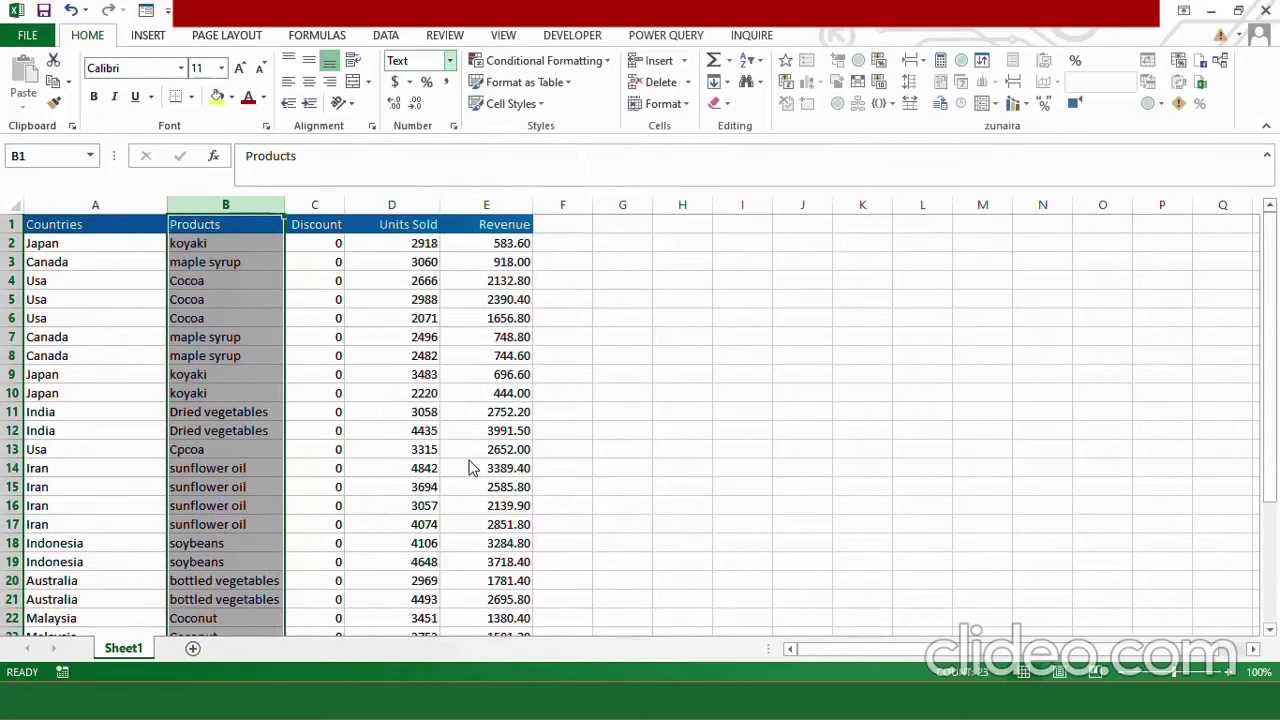
Apply the Accounting number format to the whole Discount column.
{"action": "left_click", "coordinate": [317, 205]}
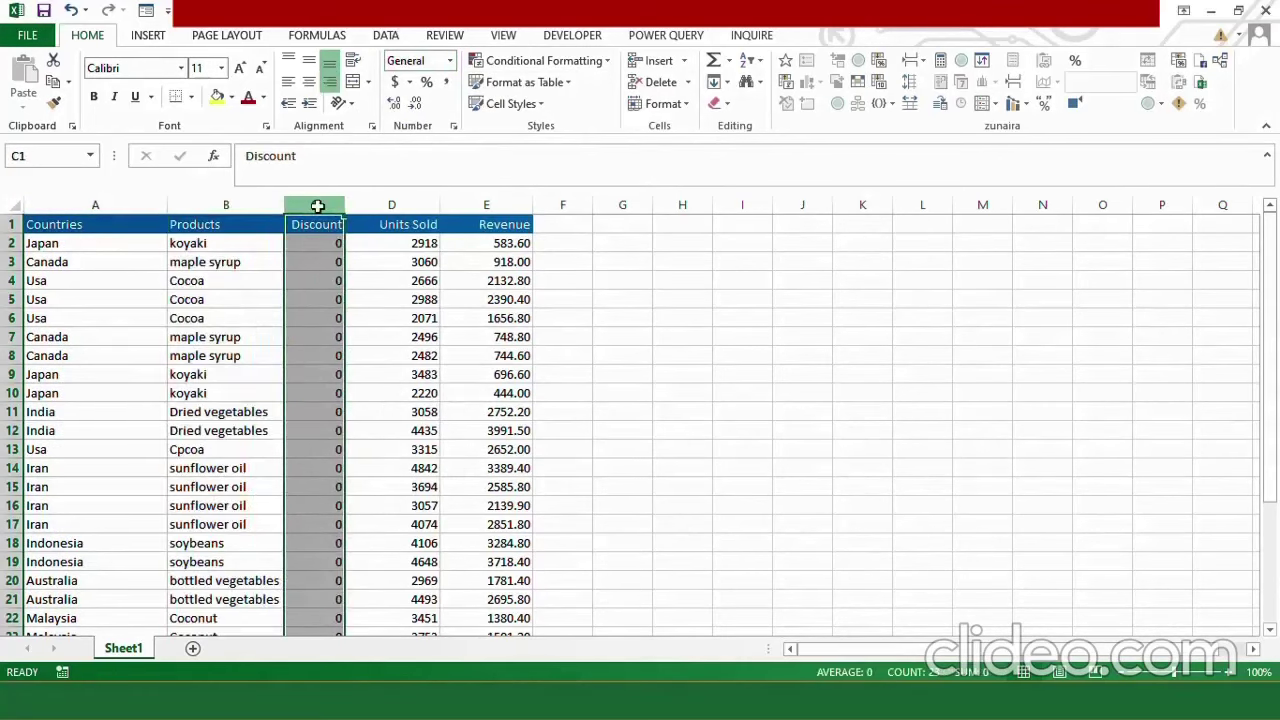
{"action": "left_click", "coordinate": [451, 62]}
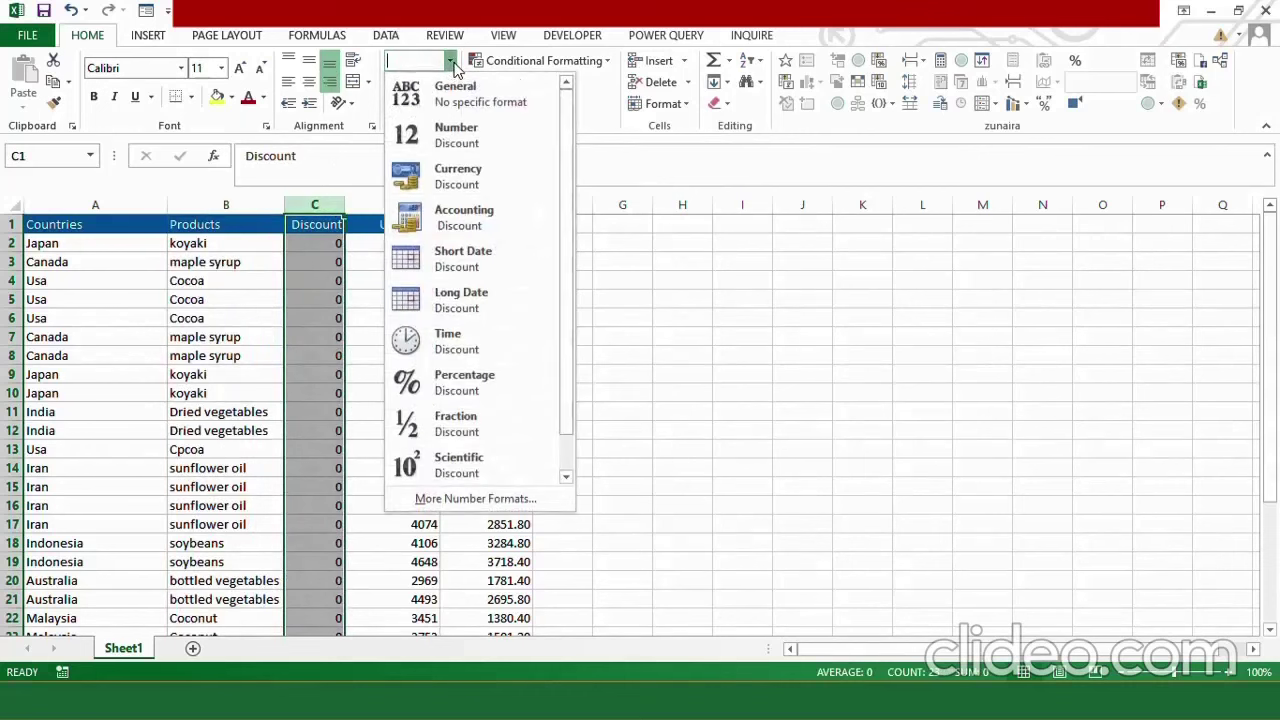
{"action": "left_click", "coordinate": [466, 230]}
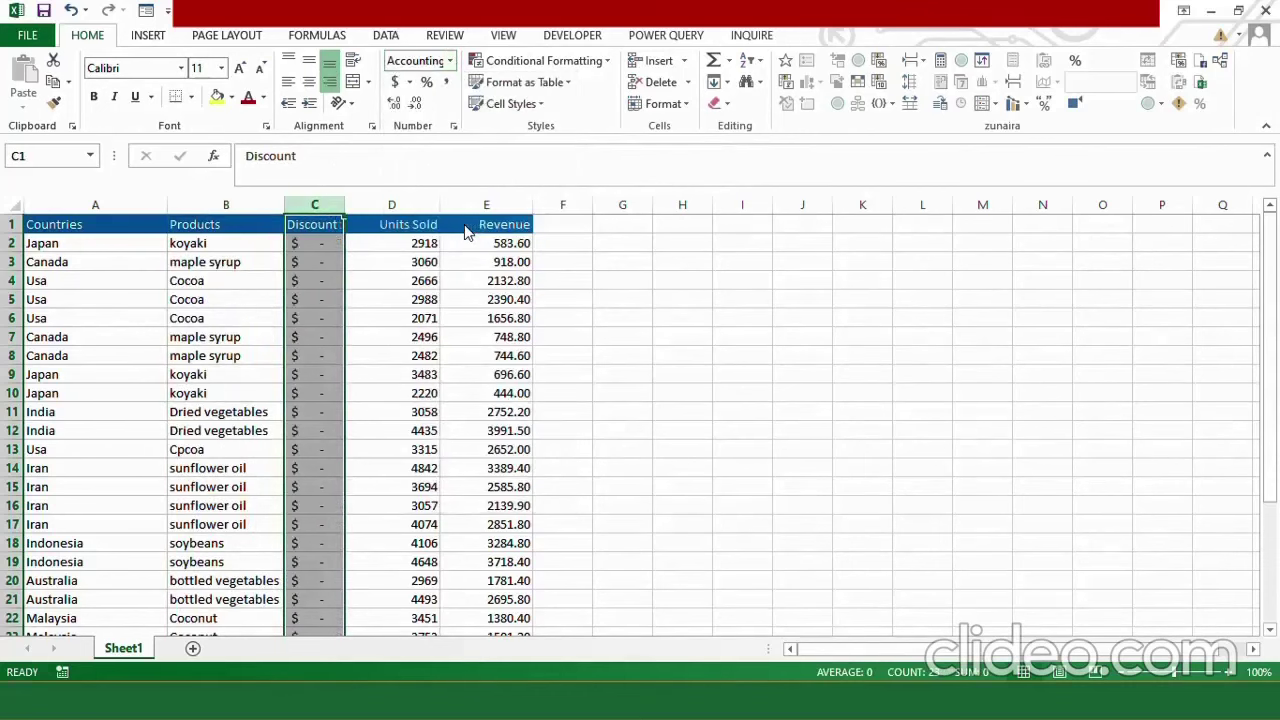
Apply the Number format to the Units Sold column and reduce it to no decimal places.
{"action": "left_click", "coordinate": [410, 205]}
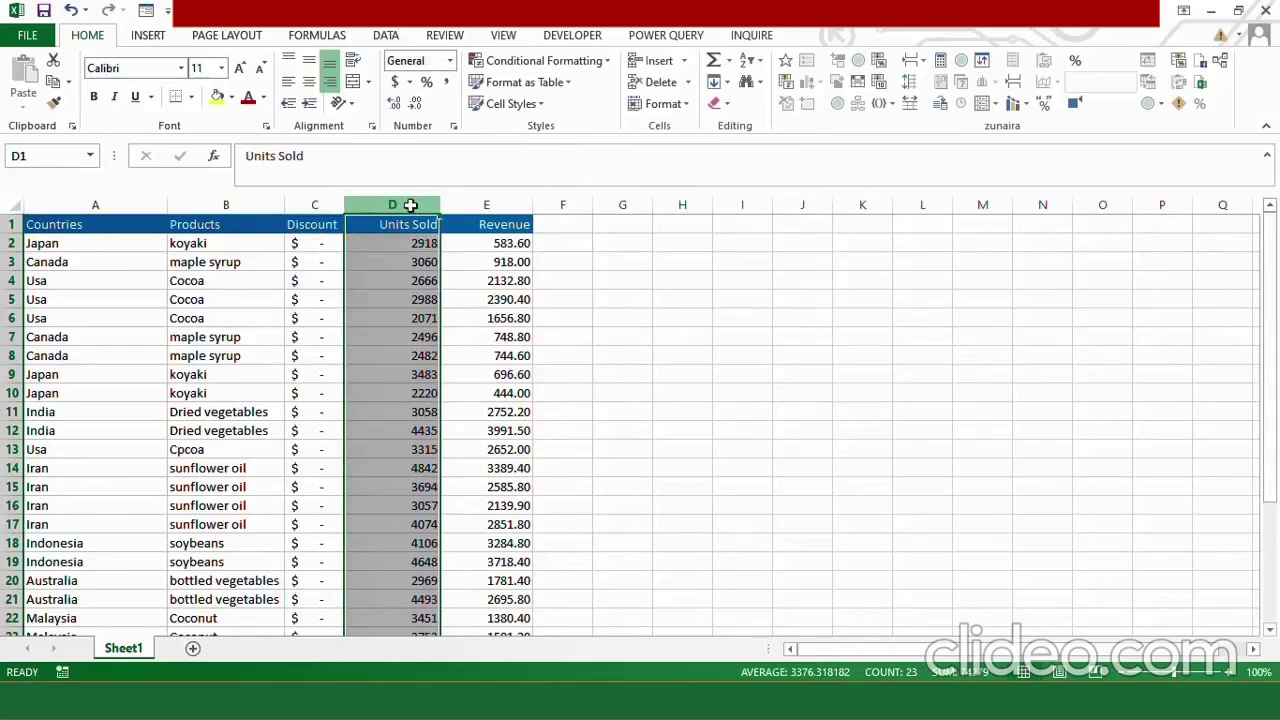
{"action": "left_click", "coordinate": [449, 62]}
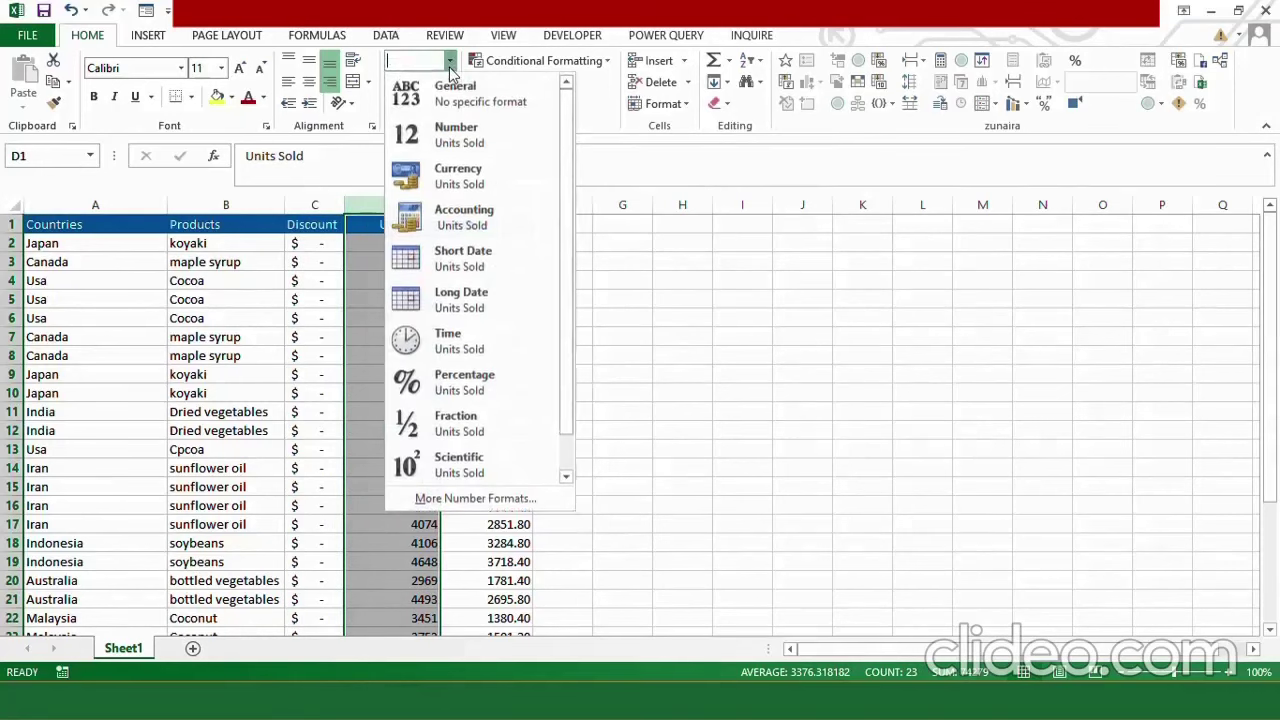
{"action": "left_click", "coordinate": [469, 143]}
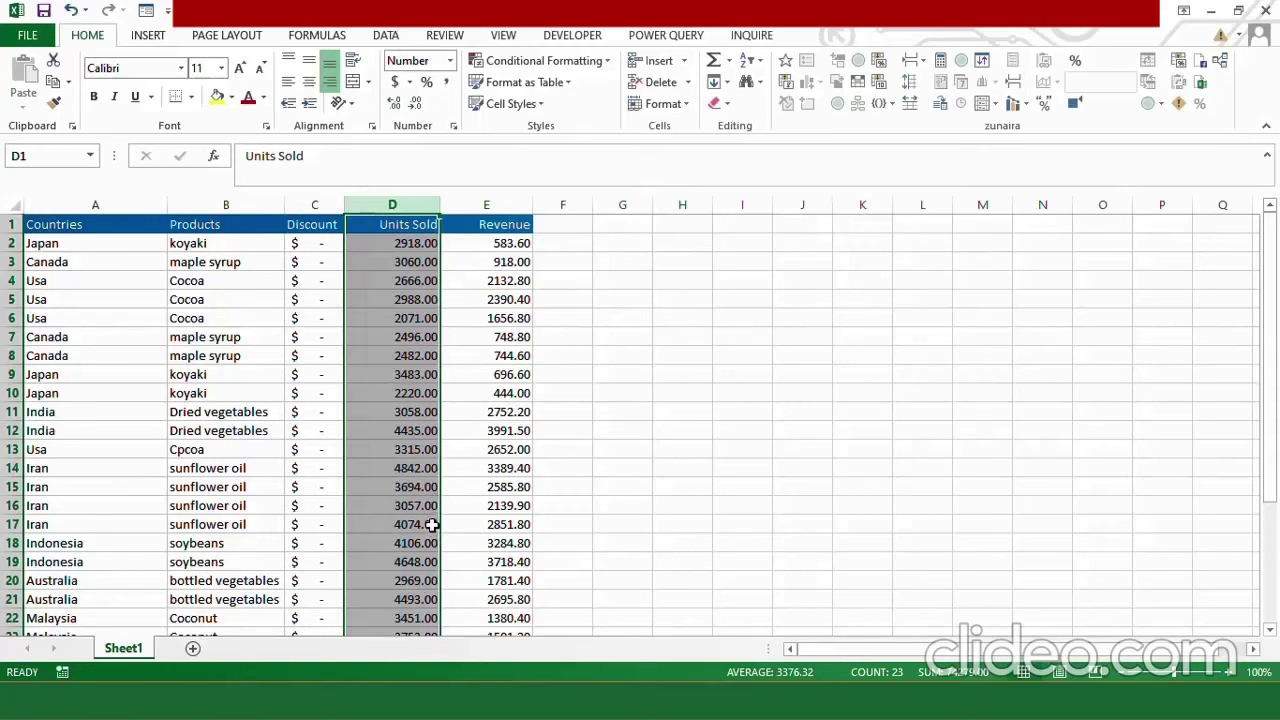
{"action": "left_click", "coordinate": [417, 104]}
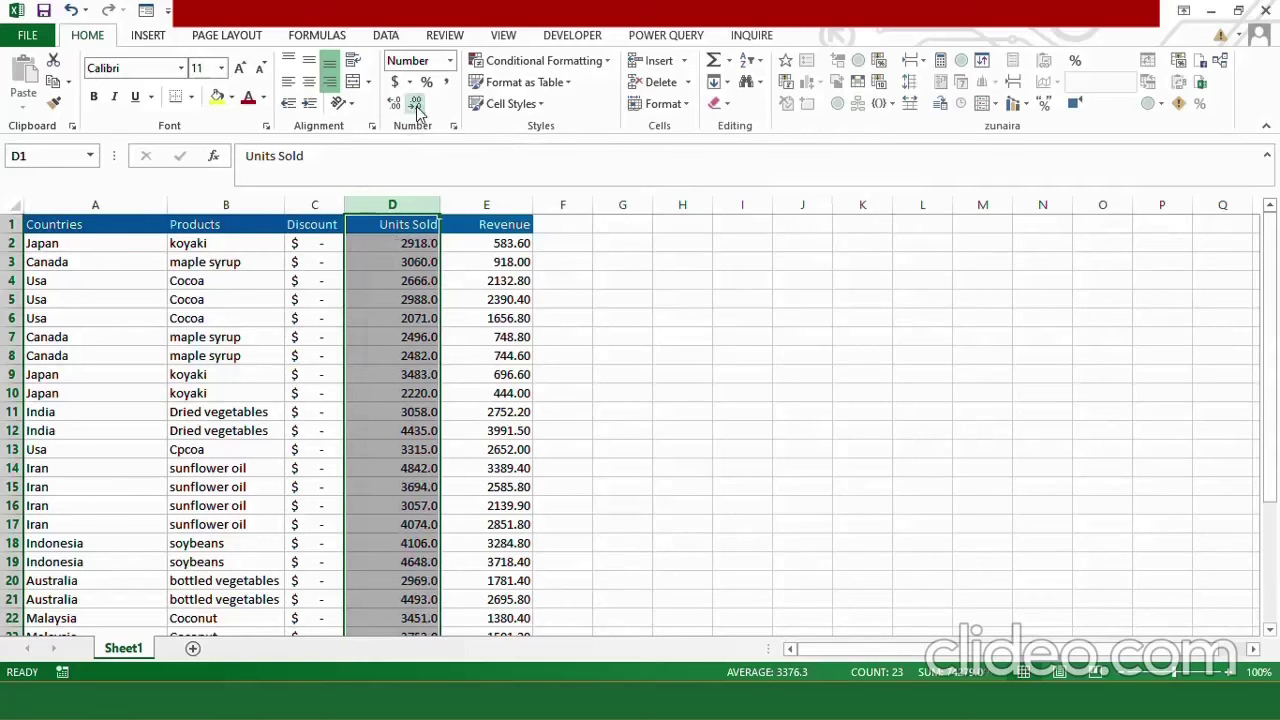
{"action": "left_click", "coordinate": [417, 104]}
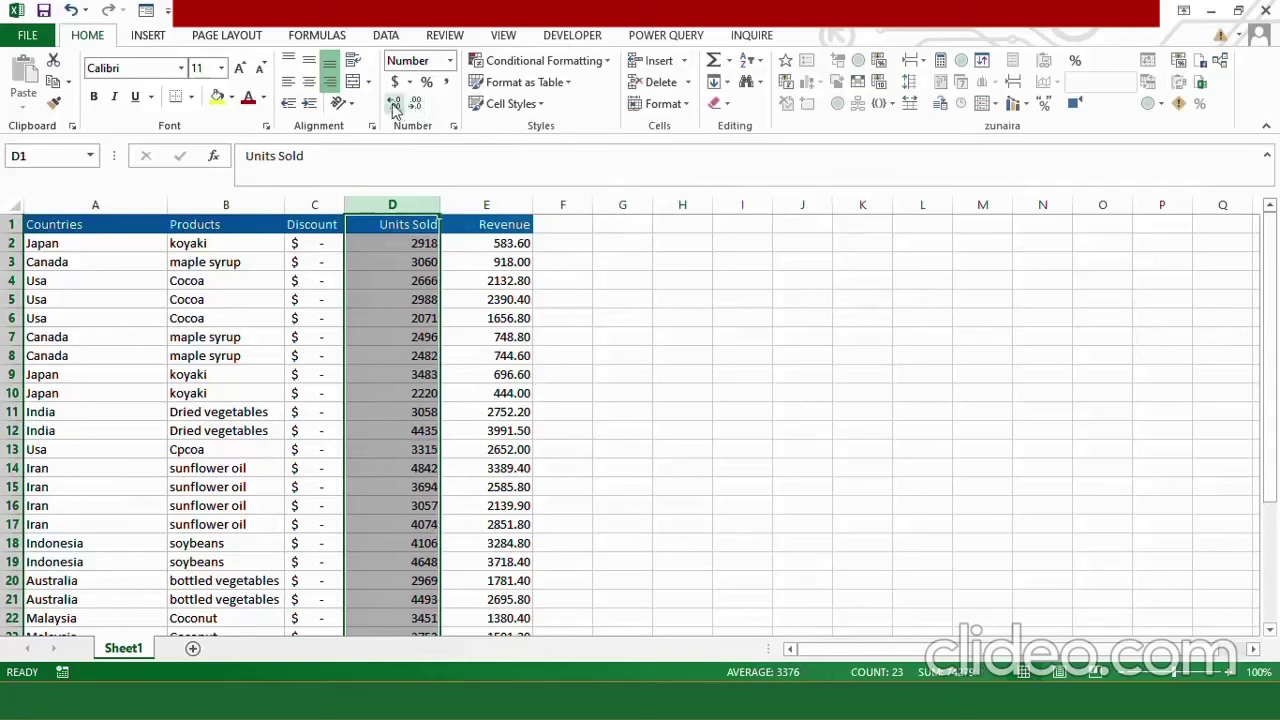
Try three decimal places on the Units Sold column and return it to whole numbers.
{"action": "left_click", "coordinate": [395, 104]}
{"action": "left_click", "coordinate": [395, 104]}
{"action": "left_click", "coordinate": [395, 104]}
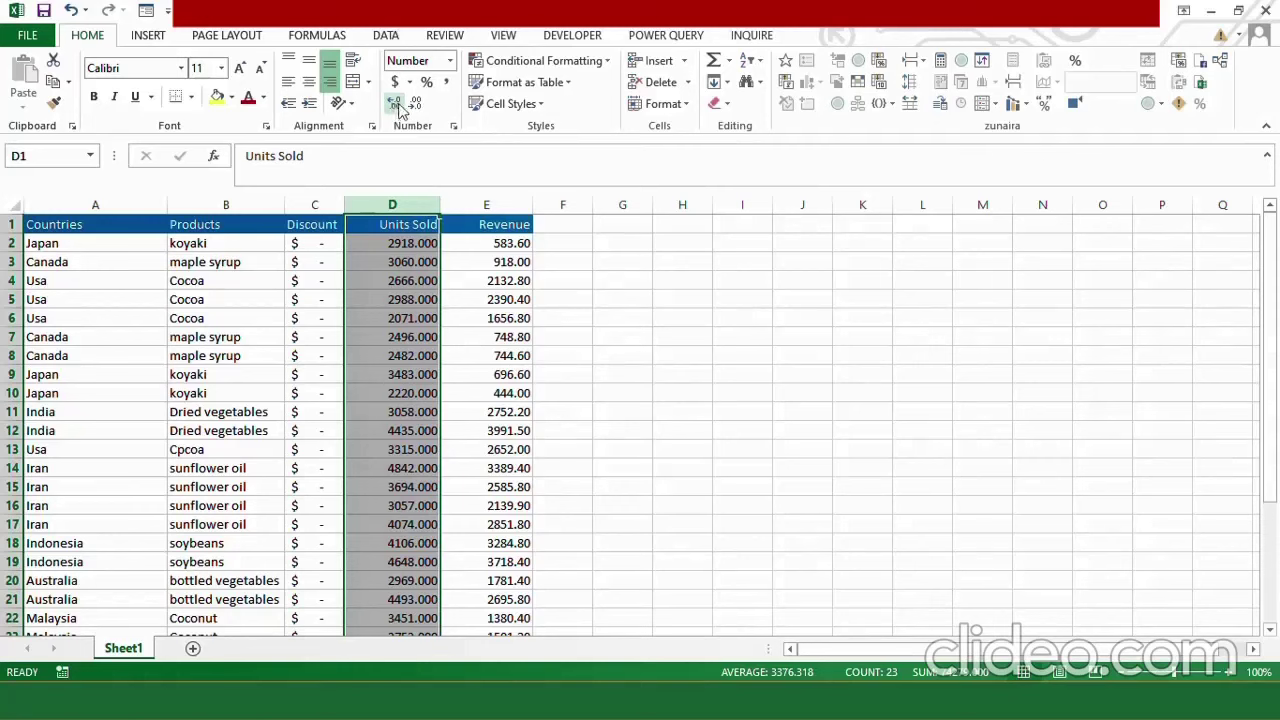
{"action": "left_click", "coordinate": [415, 104]}
{"action": "left_click", "coordinate": [415, 104]}
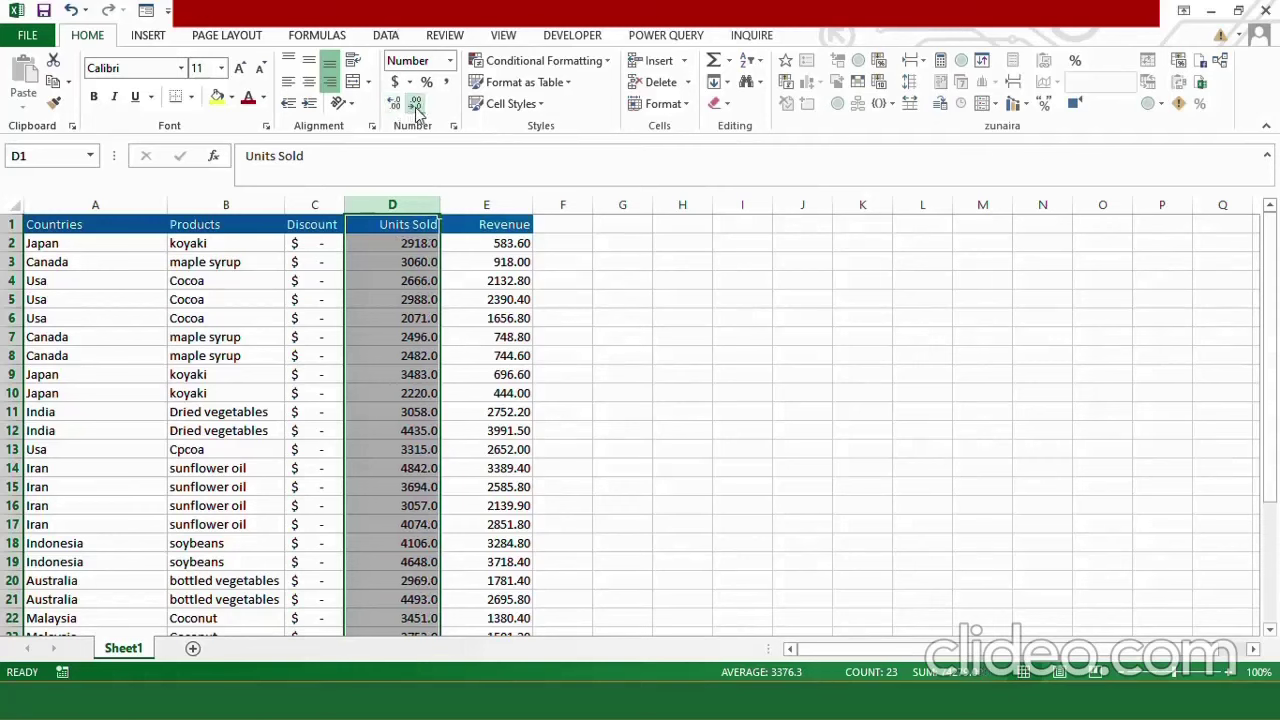
{"action": "left_click", "coordinate": [415, 104]}
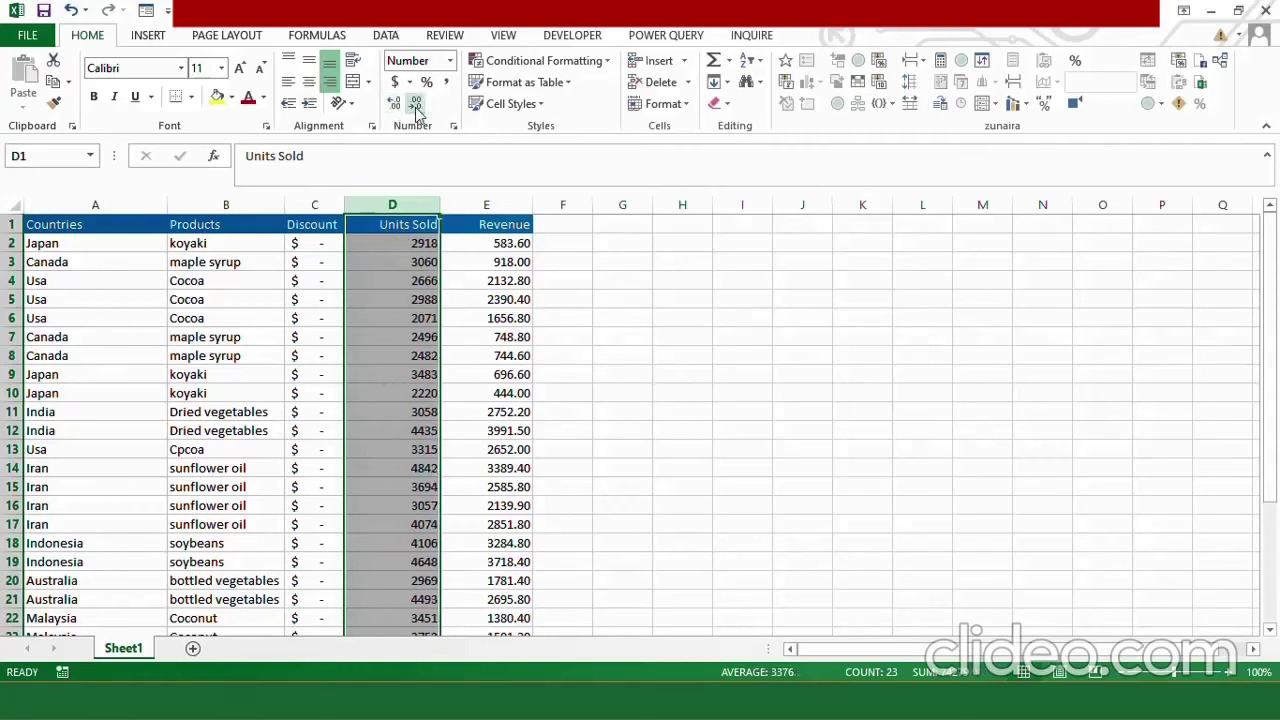
Apply the Accounting number format to the whole Revenue column.
{"action": "left_click", "coordinate": [494, 206]}
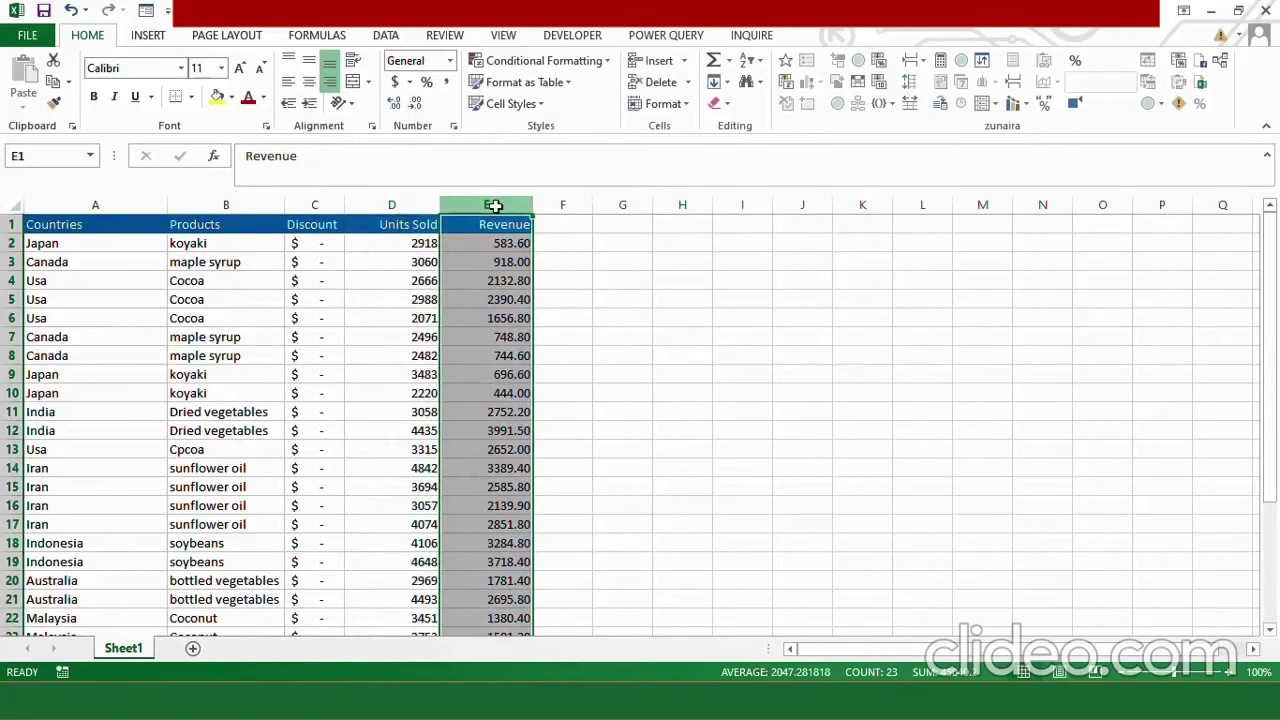
{"action": "left_click", "coordinate": [450, 61]}
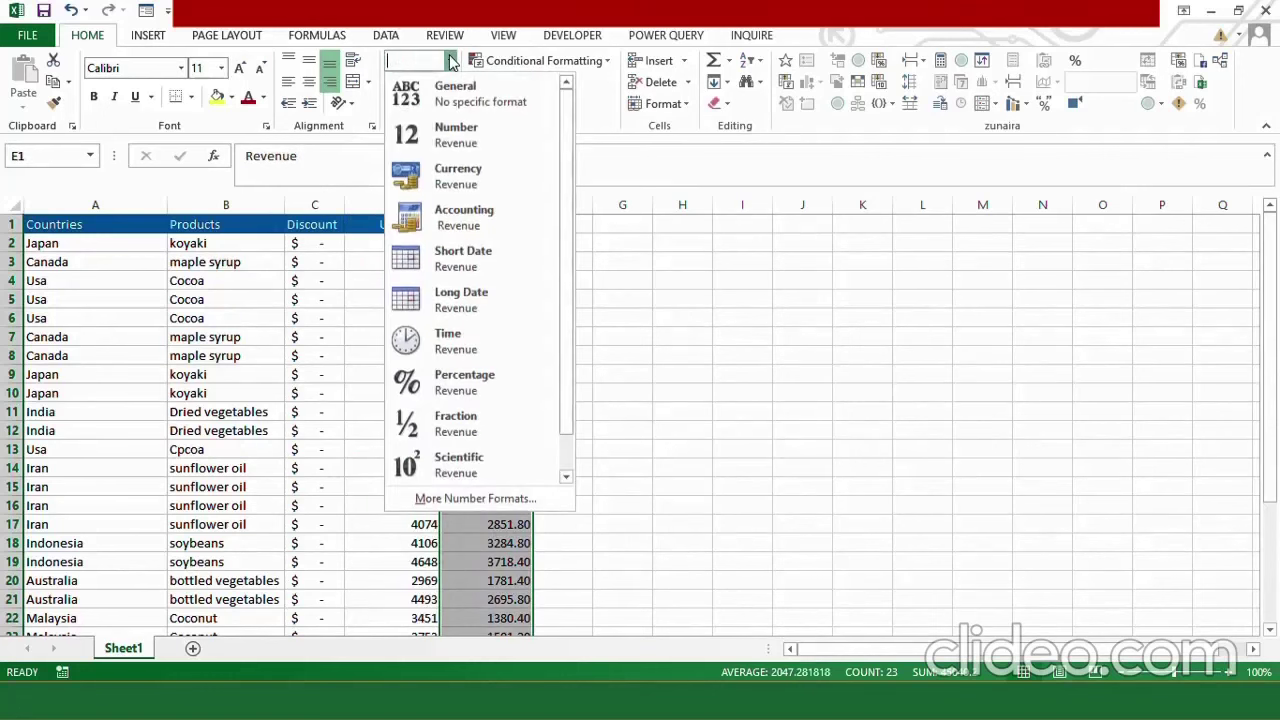
{"action": "left_click", "coordinate": [452, 217]}
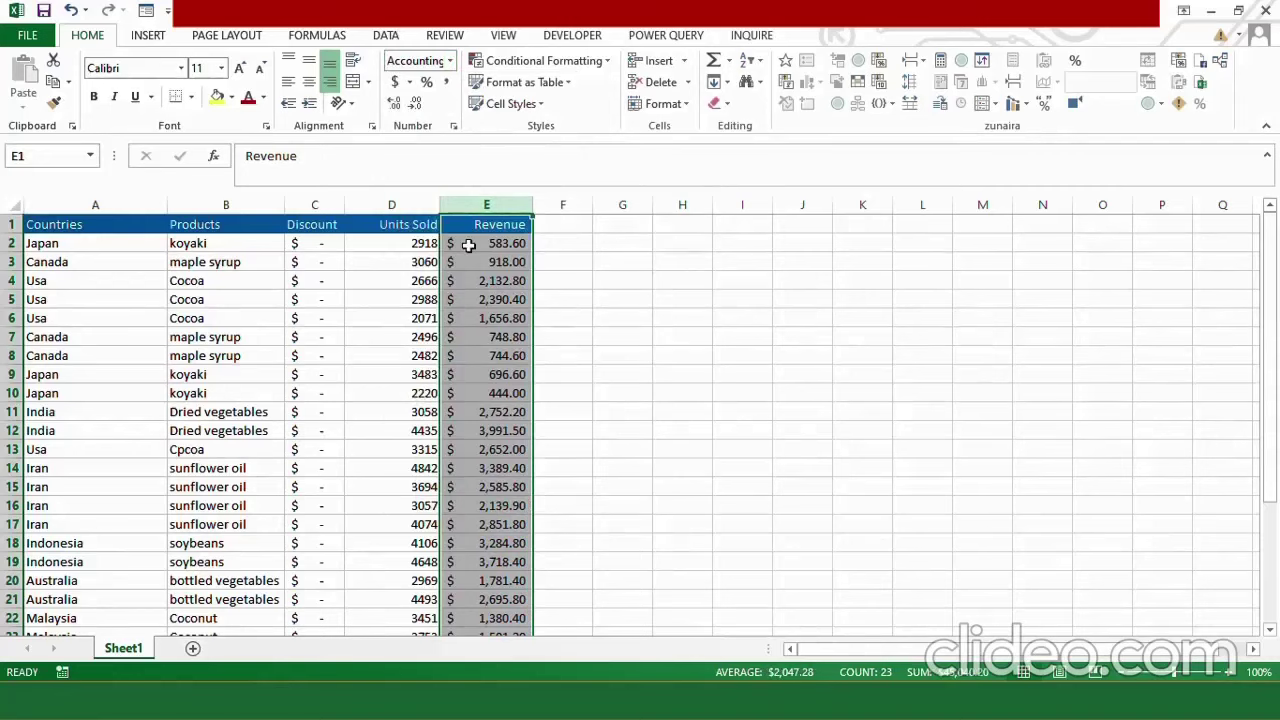
Try the Euro accounting format on the Revenue column and return it to $ English (United States).
{"action": "left_click", "coordinate": [410, 84]}
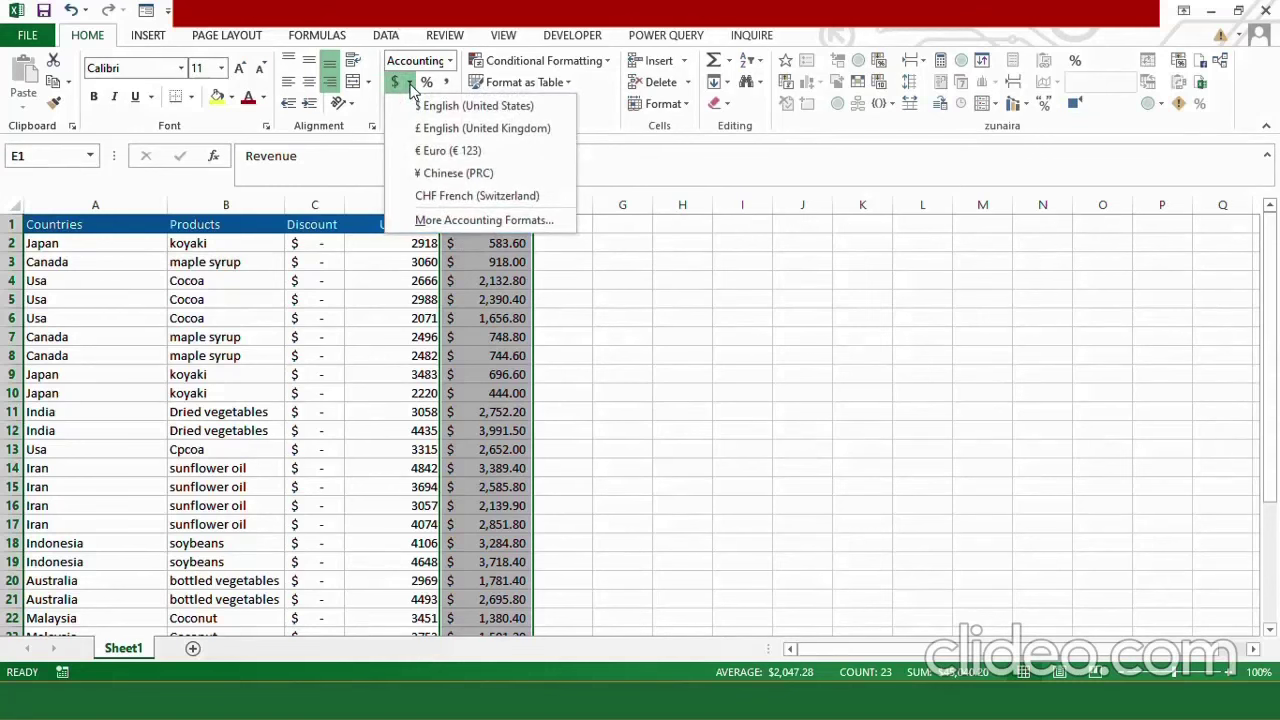
{"action": "left_click", "coordinate": [430, 155]}
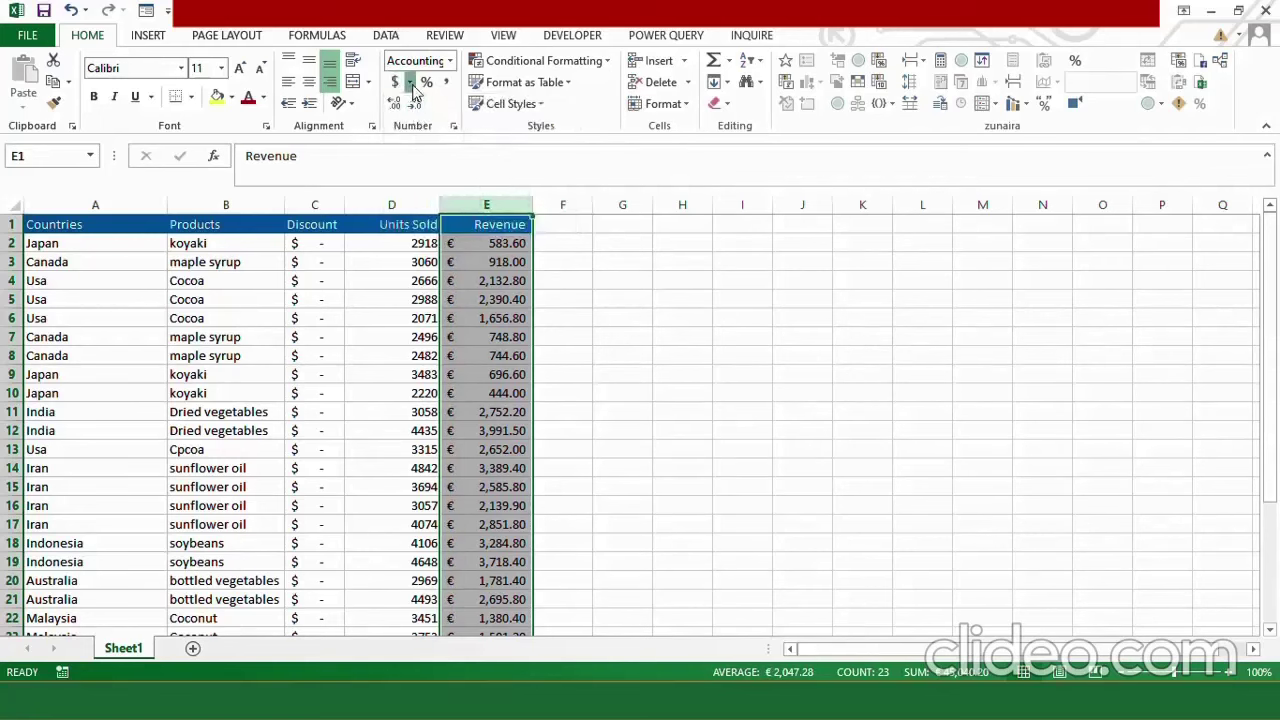
{"action": "left_click", "coordinate": [410, 83]}
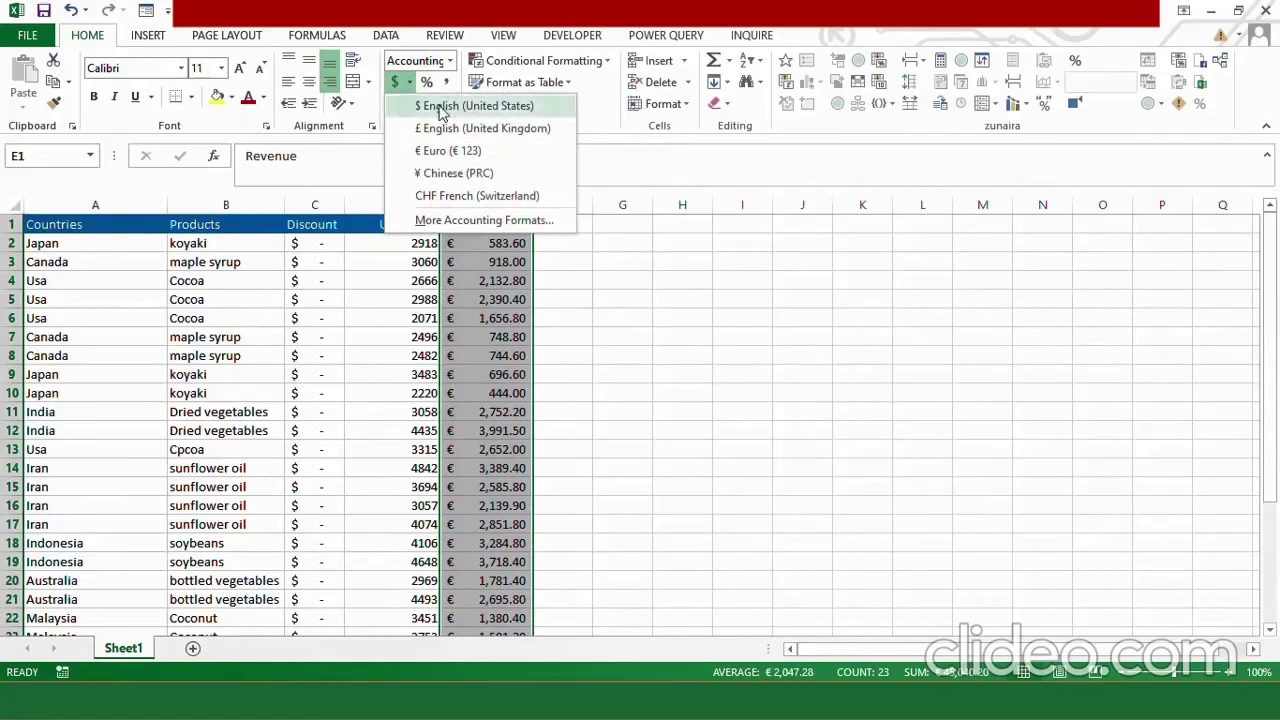
{"action": "left_click", "coordinate": [441, 107]}
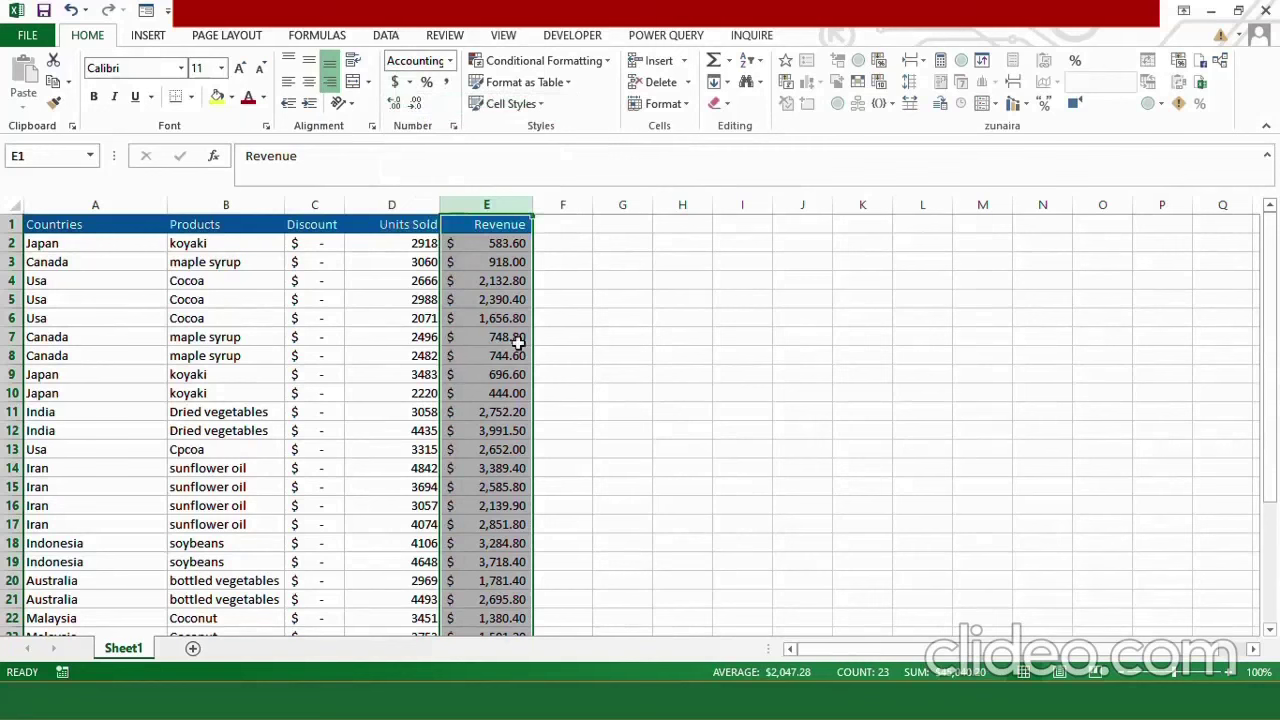
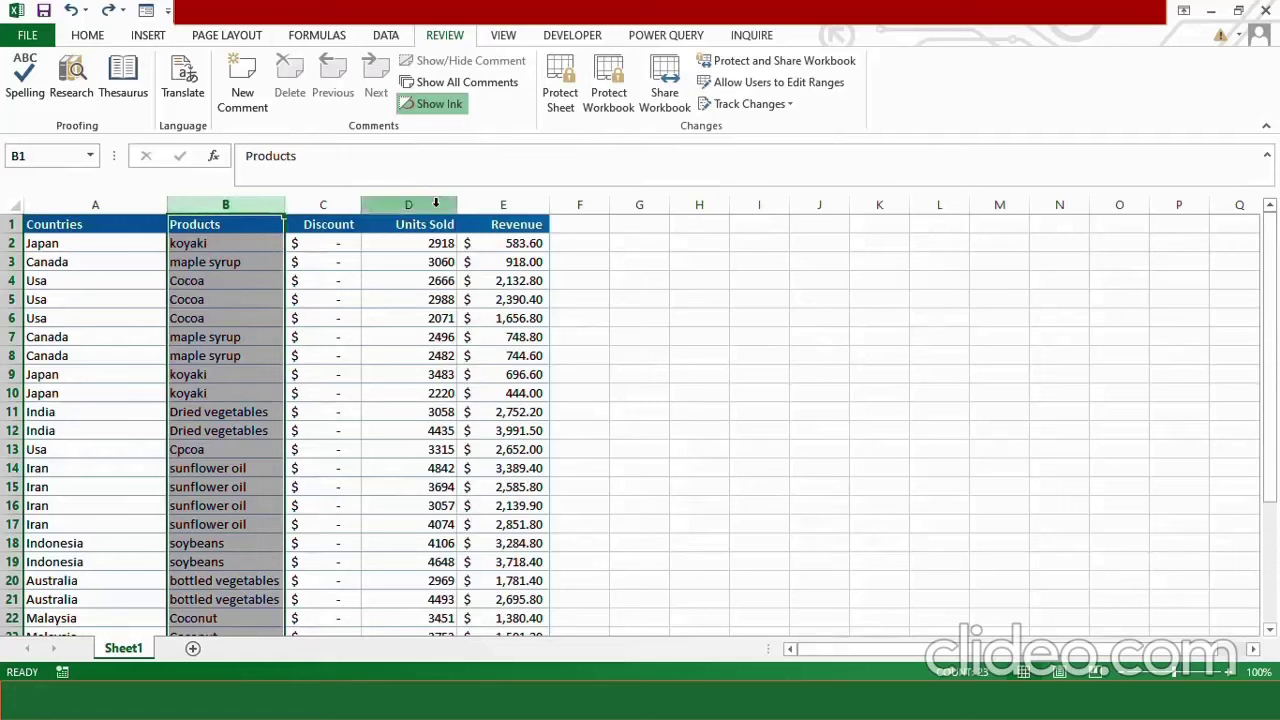
{"action": "left_click", "coordinate": [630, 241]}
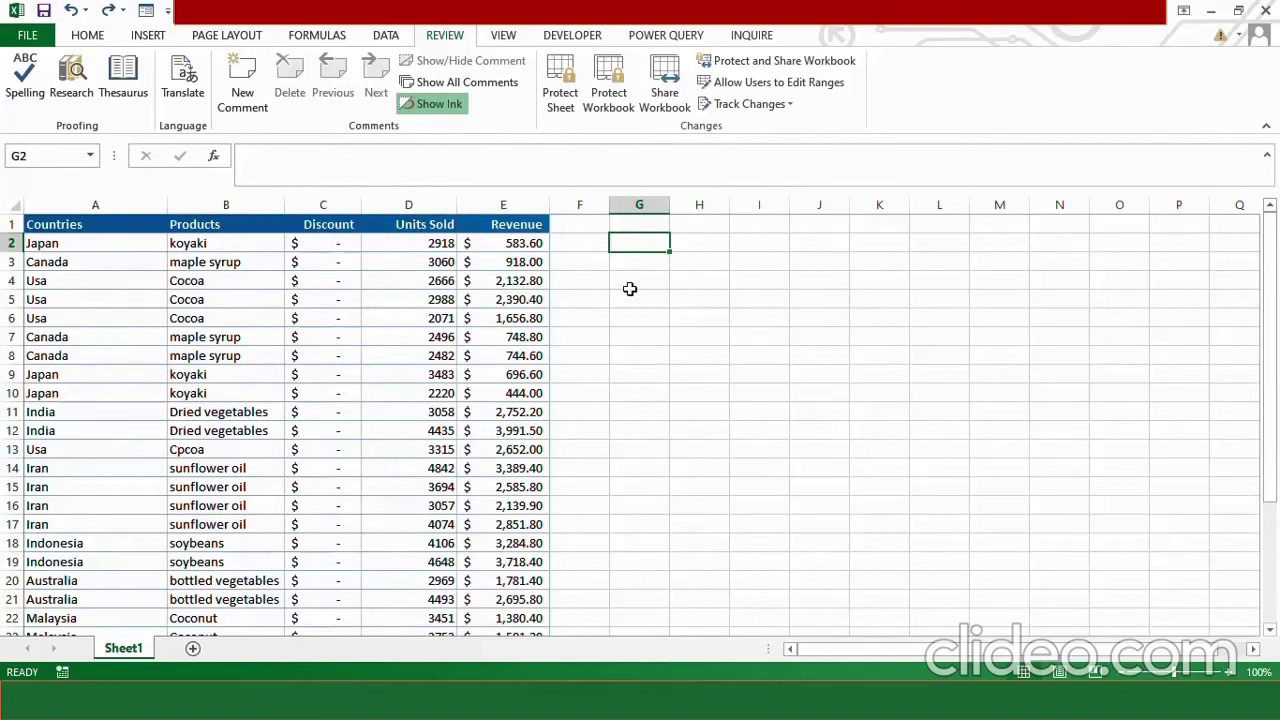
Enter =PROPER(B2) in G2 and fill the formula down beside all product rows.
{"action": "type", "text": "=pr"}
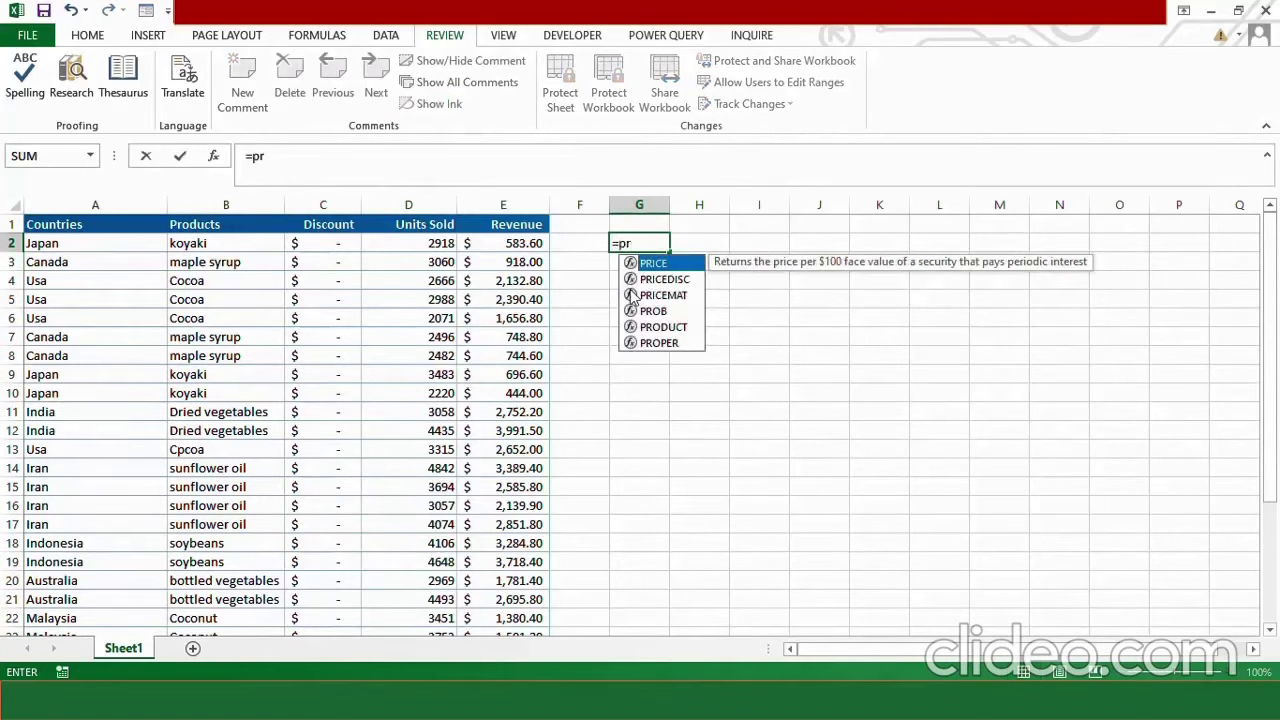
{"action": "double_click", "coordinate": [659, 343]}
{"action": "left_click", "coordinate": [240, 249]}
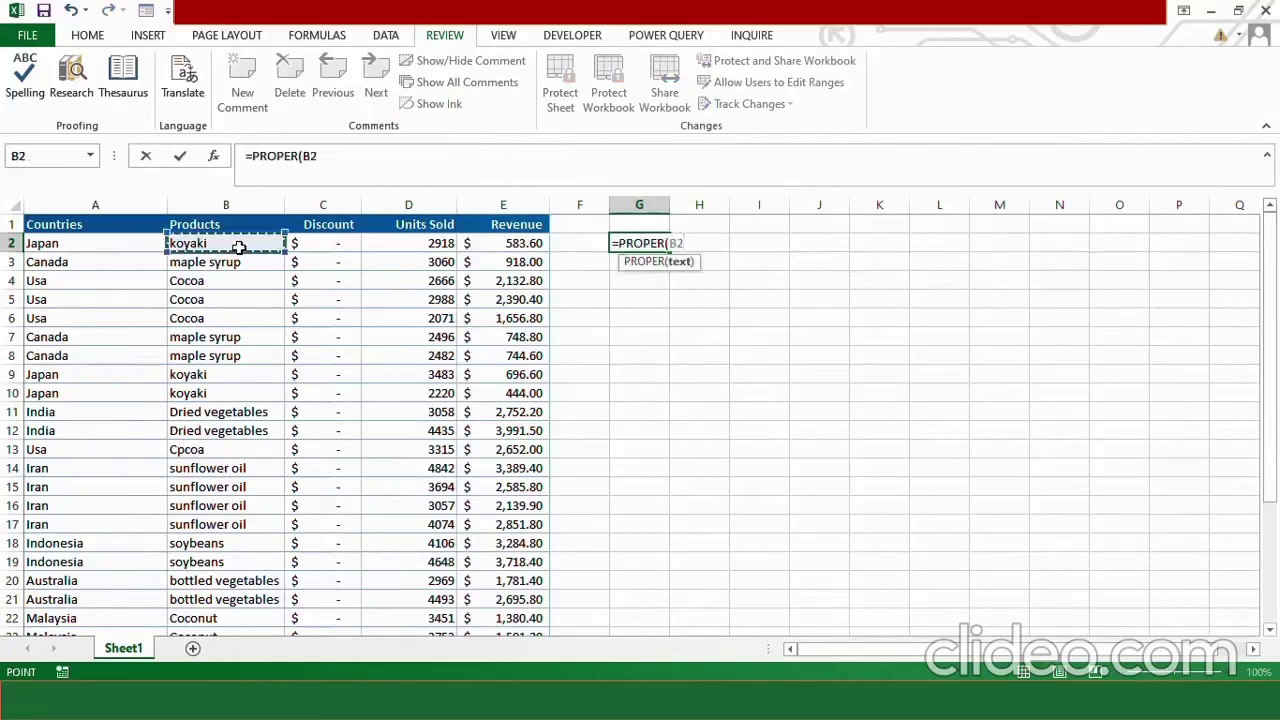
{"action": "key", "text": "Return"}
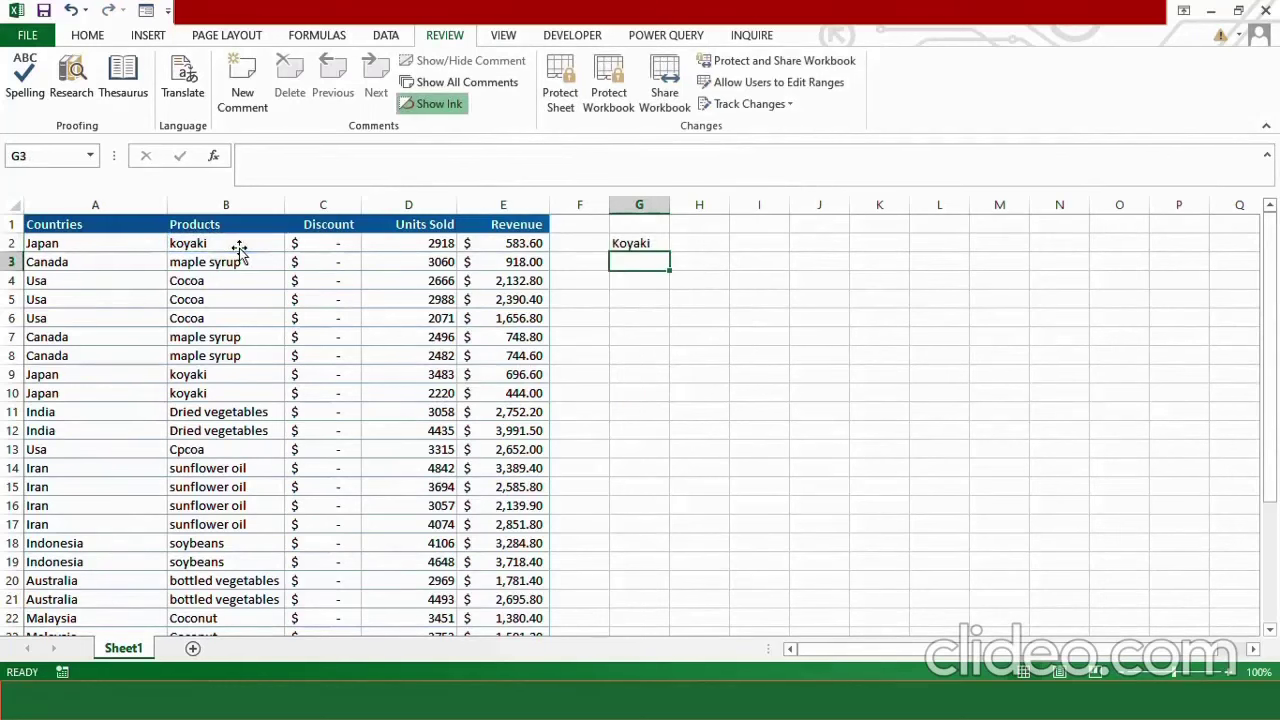
{"action": "left_click", "coordinate": [631, 250]}
{"action": "double_click", "coordinate": [670, 252]}
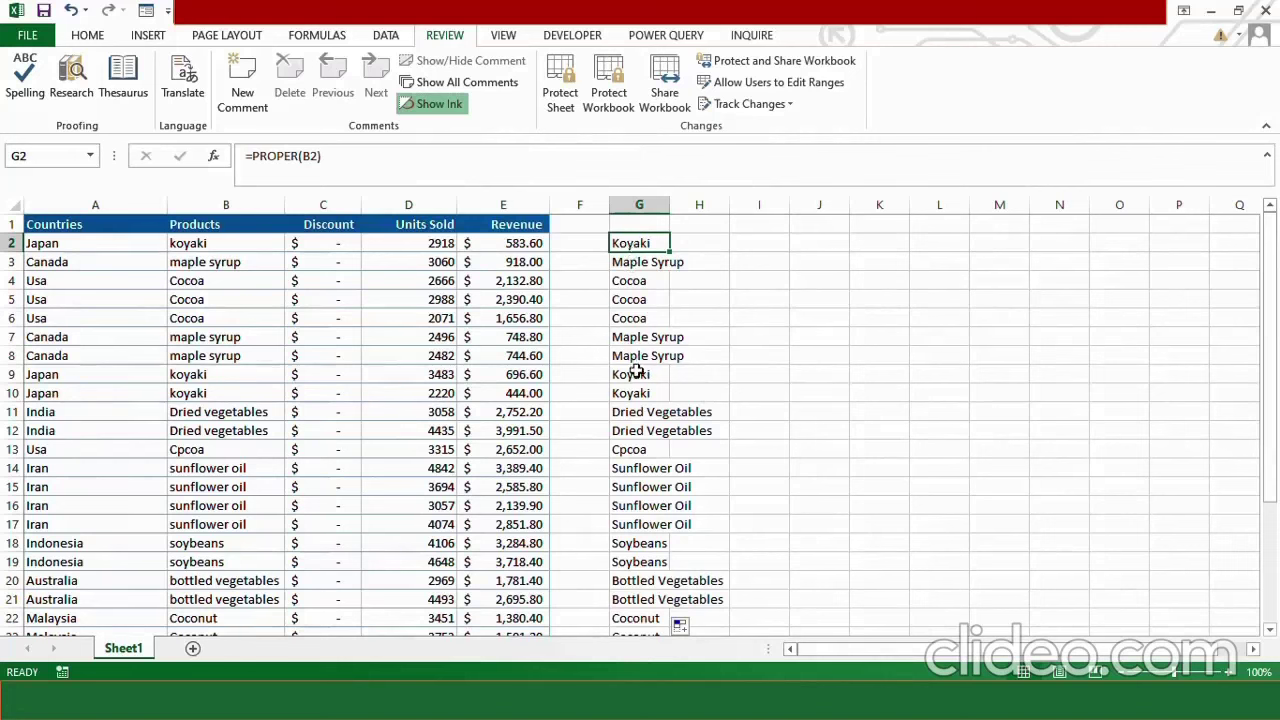
Paste the capitalised names from column G as values over the Products column starting at B2, and clear the helper column G.
{"action": "key", "text": "ctrl+shift+Down"}
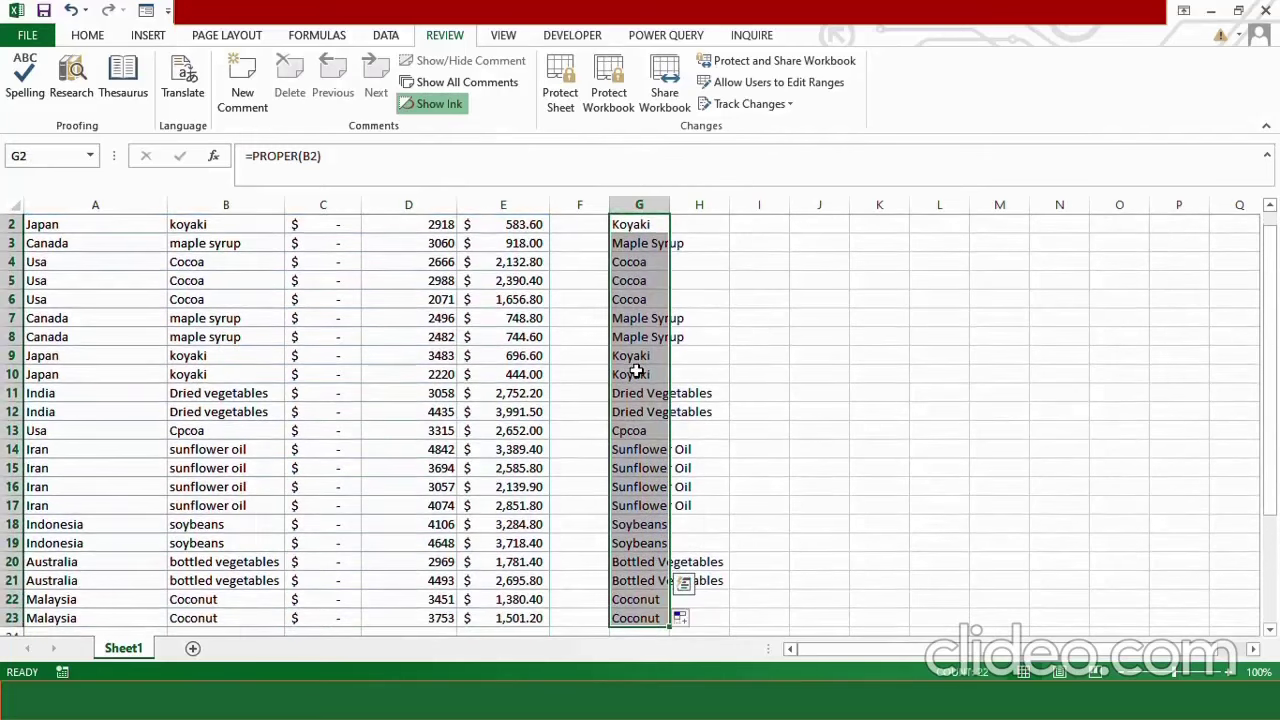
{"action": "key", "text": "ctrl+c"}
{"action": "left_click_drag", "start_coordinate": [1275, 404], "coordinate": [1274, 398]}
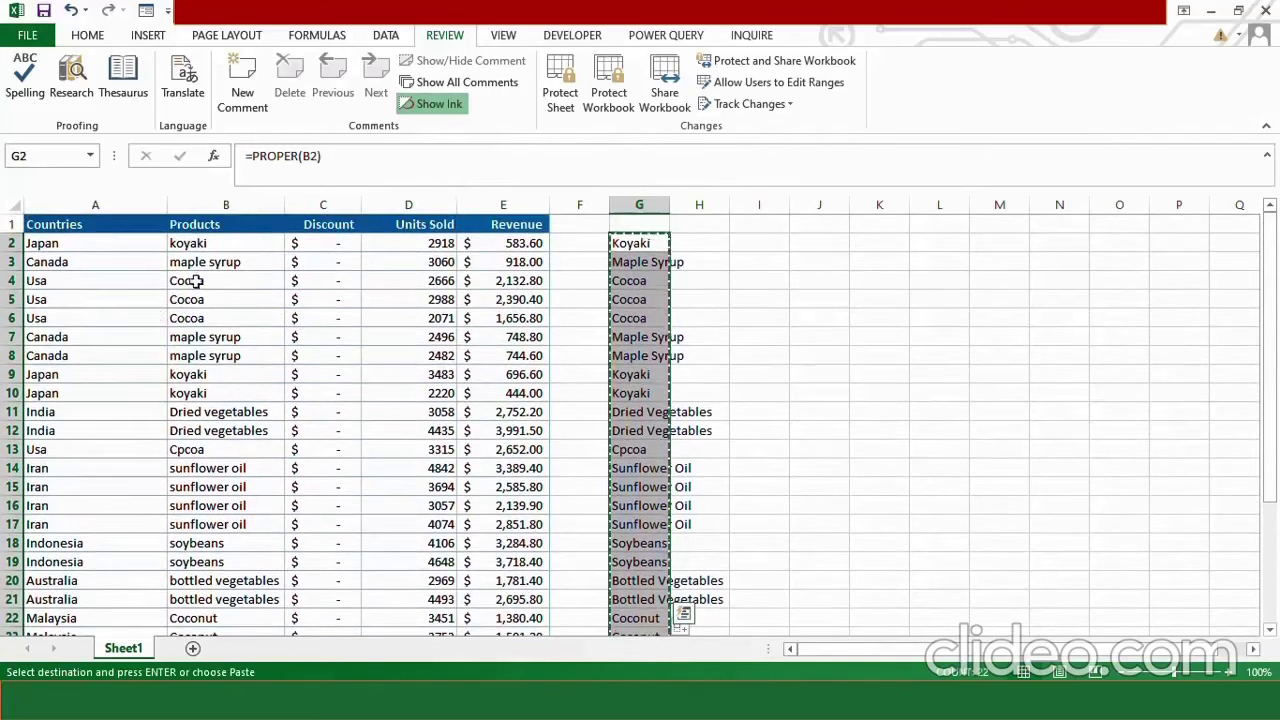
{"action": "left_click", "coordinate": [253, 244]}
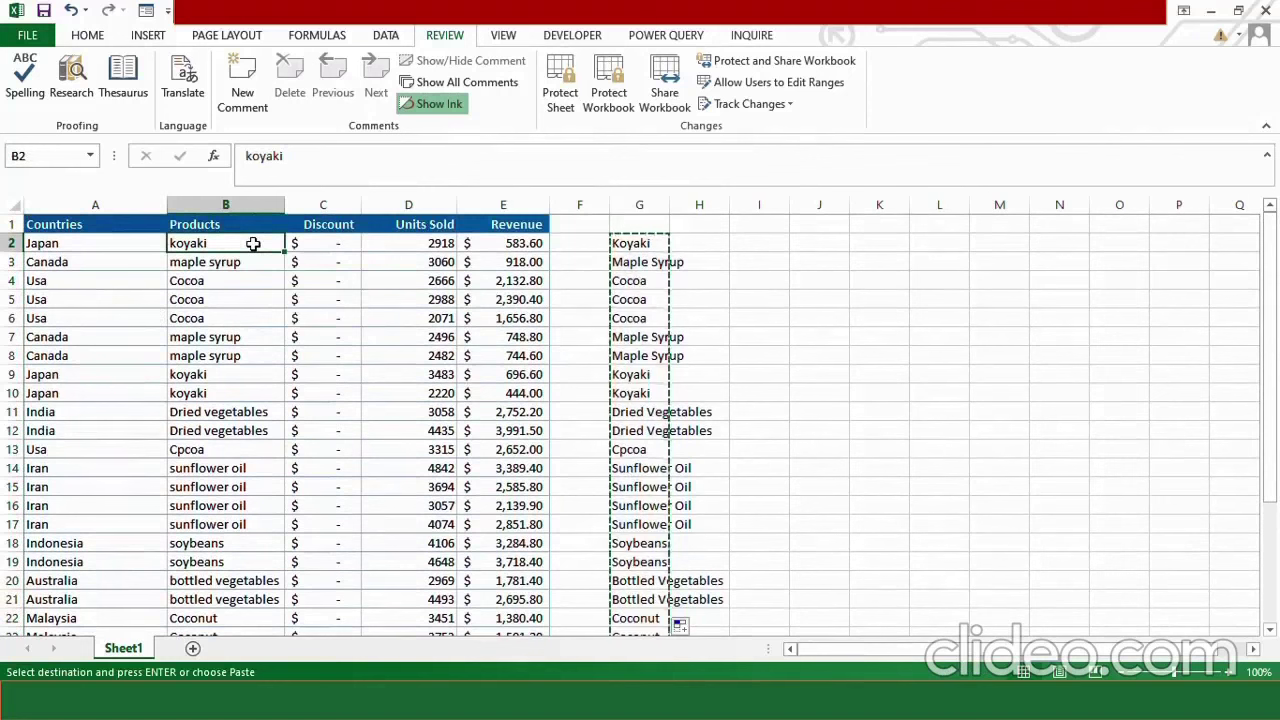
{"action": "key", "text": "ctrl+alt+v"}
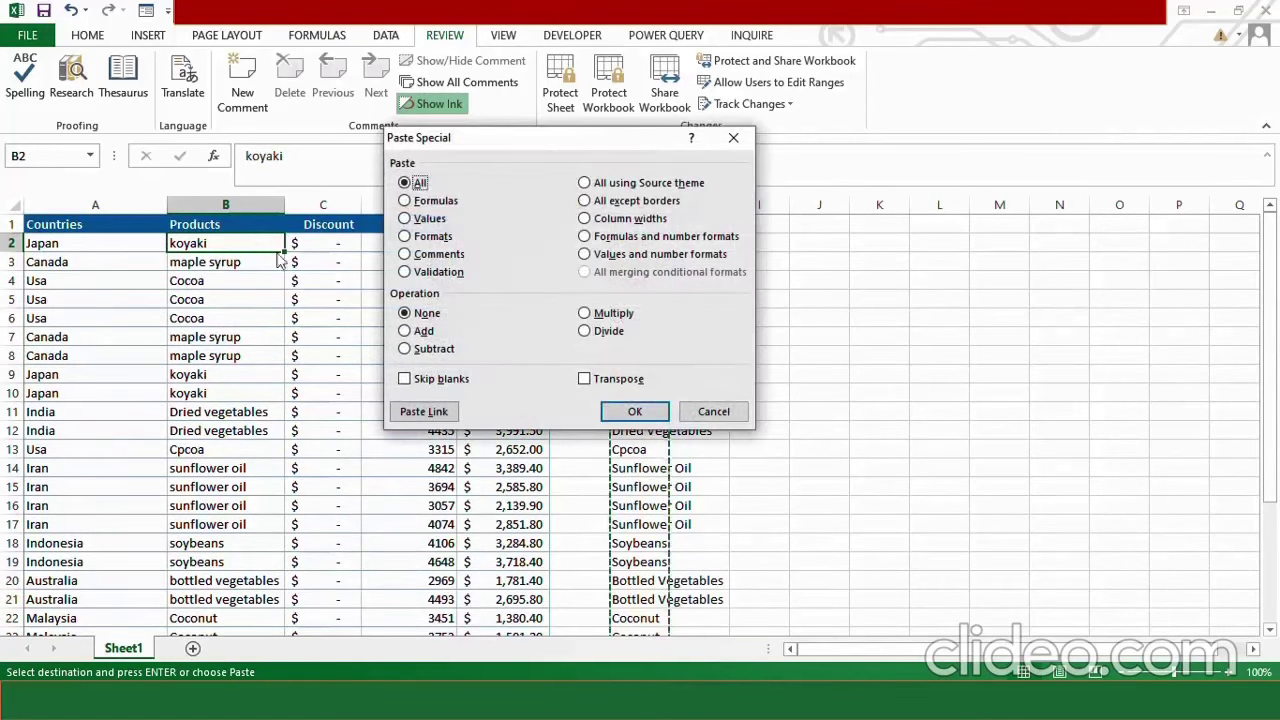
{"action": "left_click", "coordinate": [405, 218]}
{"action": "left_click", "coordinate": [633, 412]}
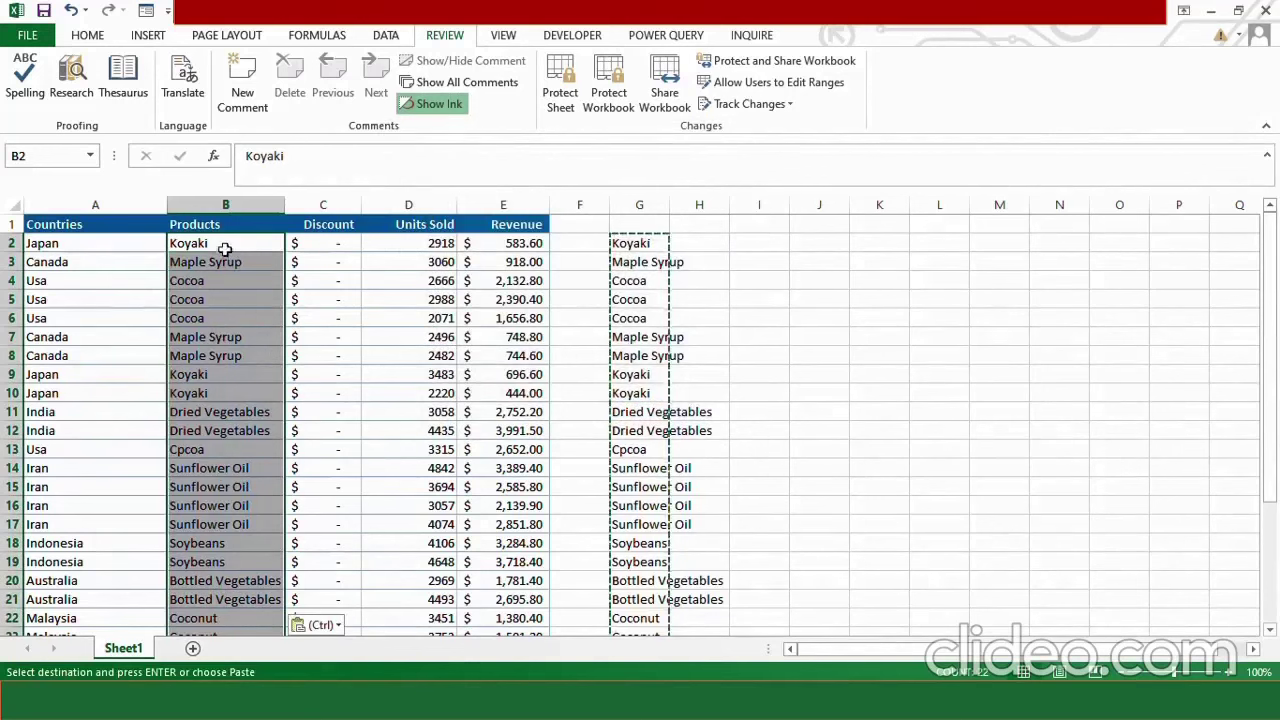
{"action": "left_click", "coordinate": [652, 200]}
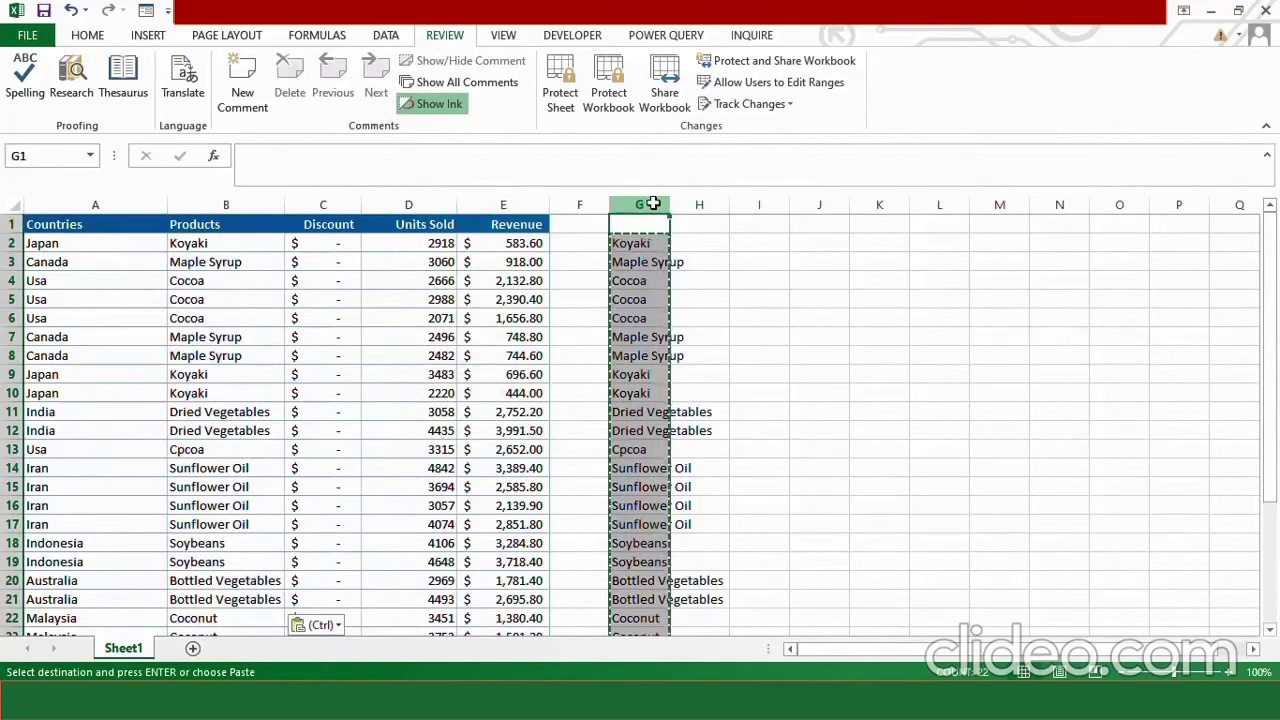
{"action": "key", "text": "Delete"}
Spell-check the Products column, ignoring every Koyaki and correcting Cpcoa to Cocoa.
{"action": "left_click", "coordinate": [205, 325]}
{"action": "left_click", "coordinate": [210, 468]}
{"action": "left_click", "coordinate": [219, 449]}
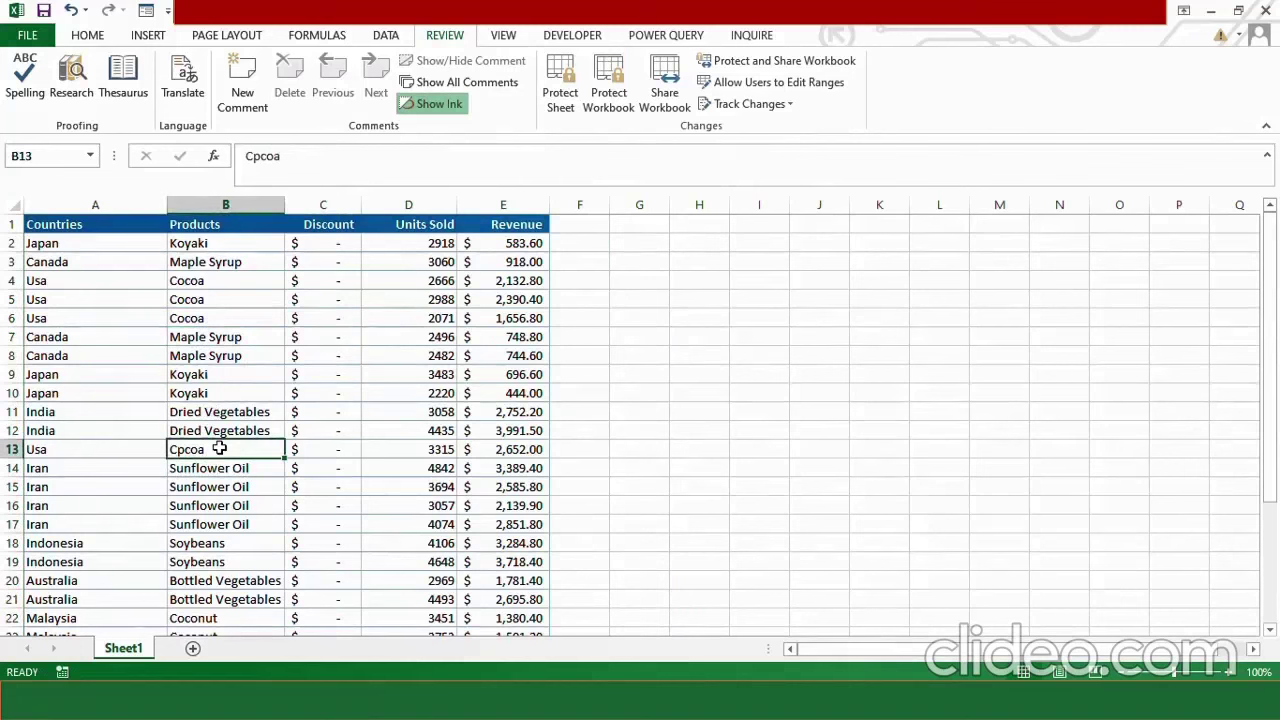
{"action": "left_click", "coordinate": [235, 204]}
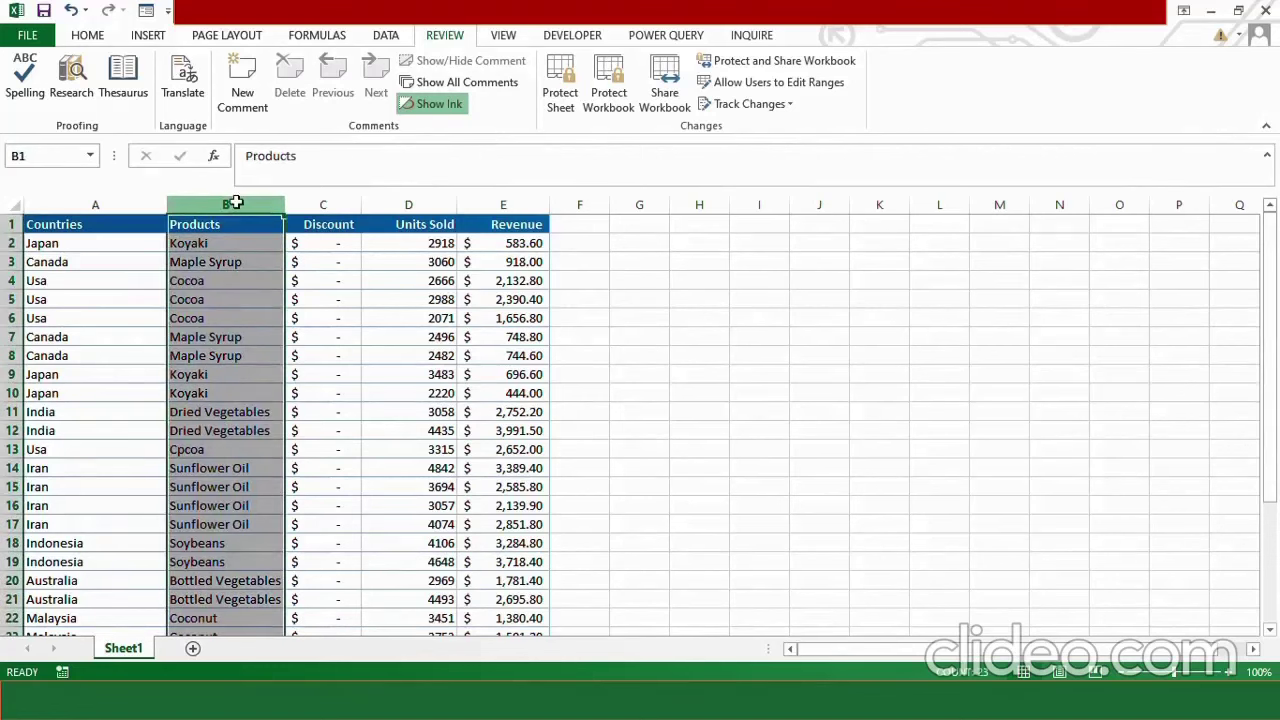
{"action": "left_click", "coordinate": [30, 88]}
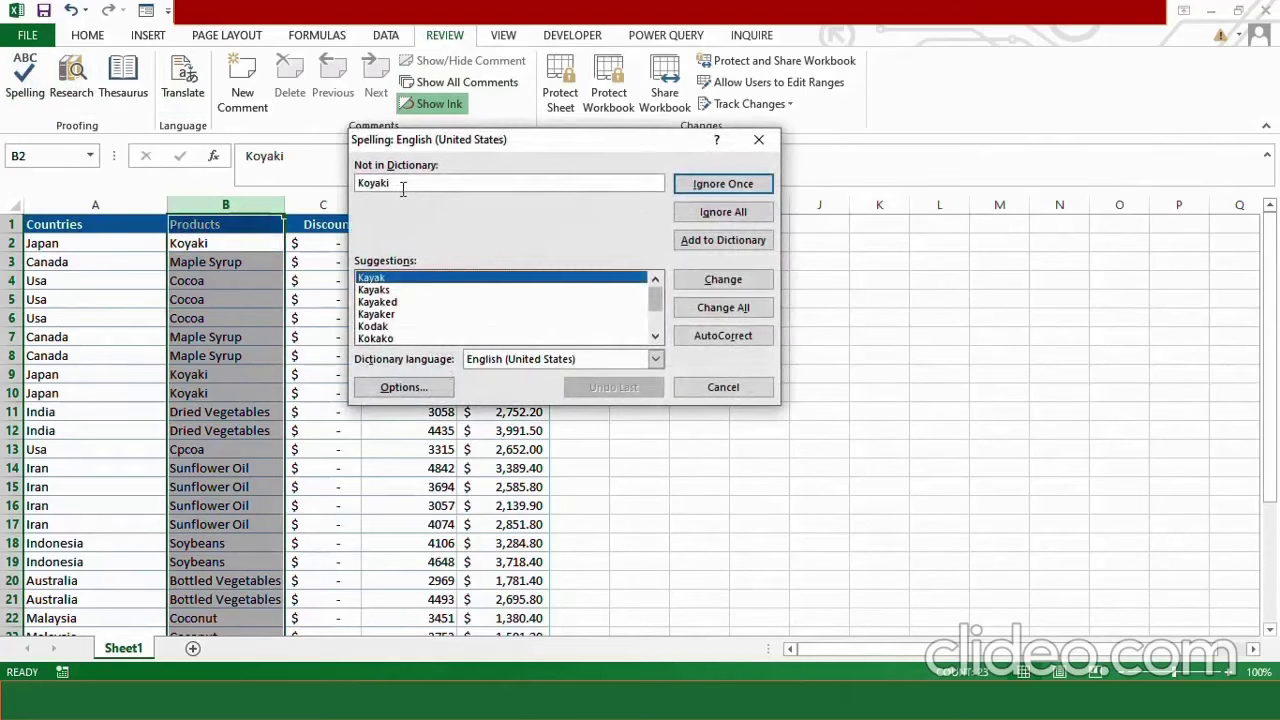
{"action": "left_click", "coordinate": [712, 214]}
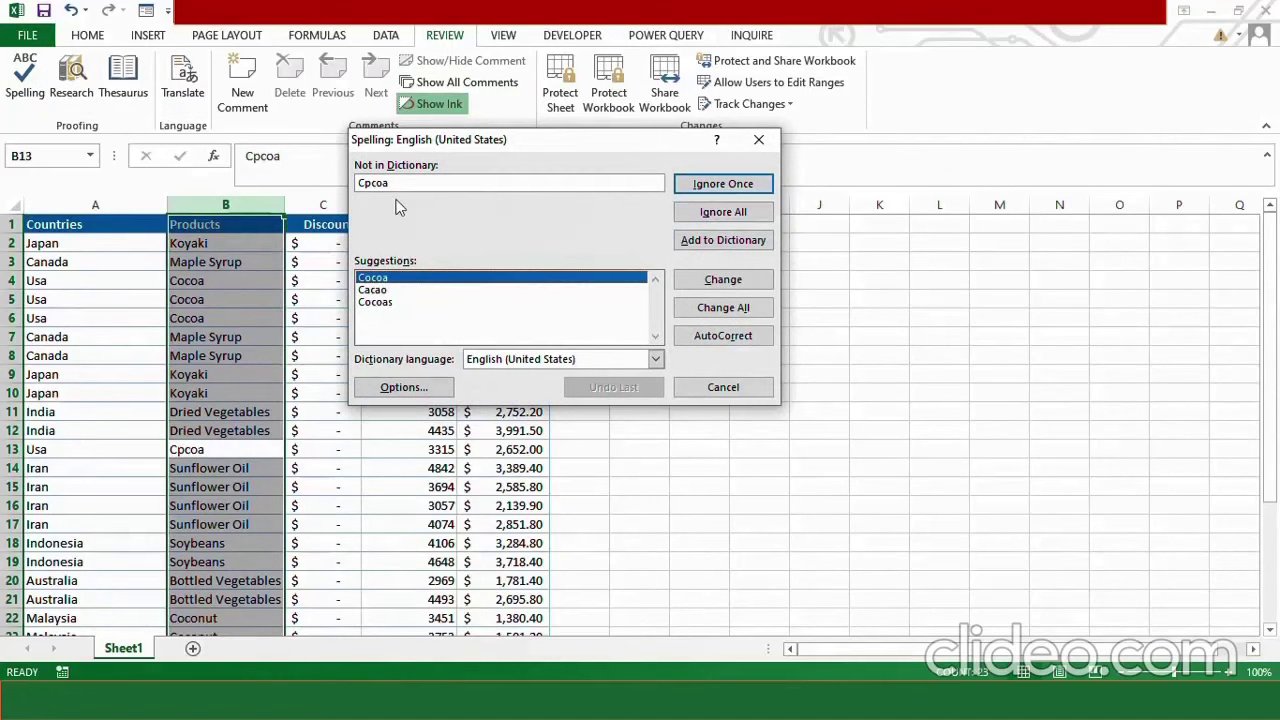
{"action": "double_click", "coordinate": [398, 283]}
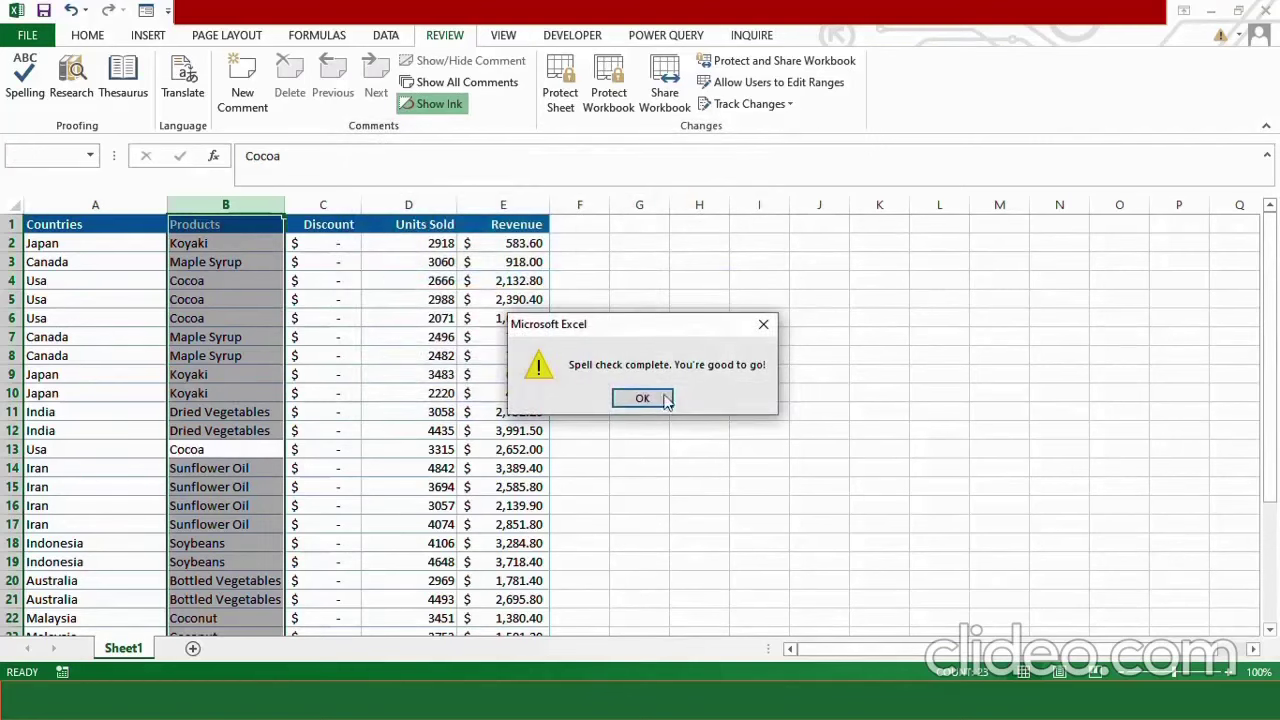
{"action": "left_click", "coordinate": [642, 398]}
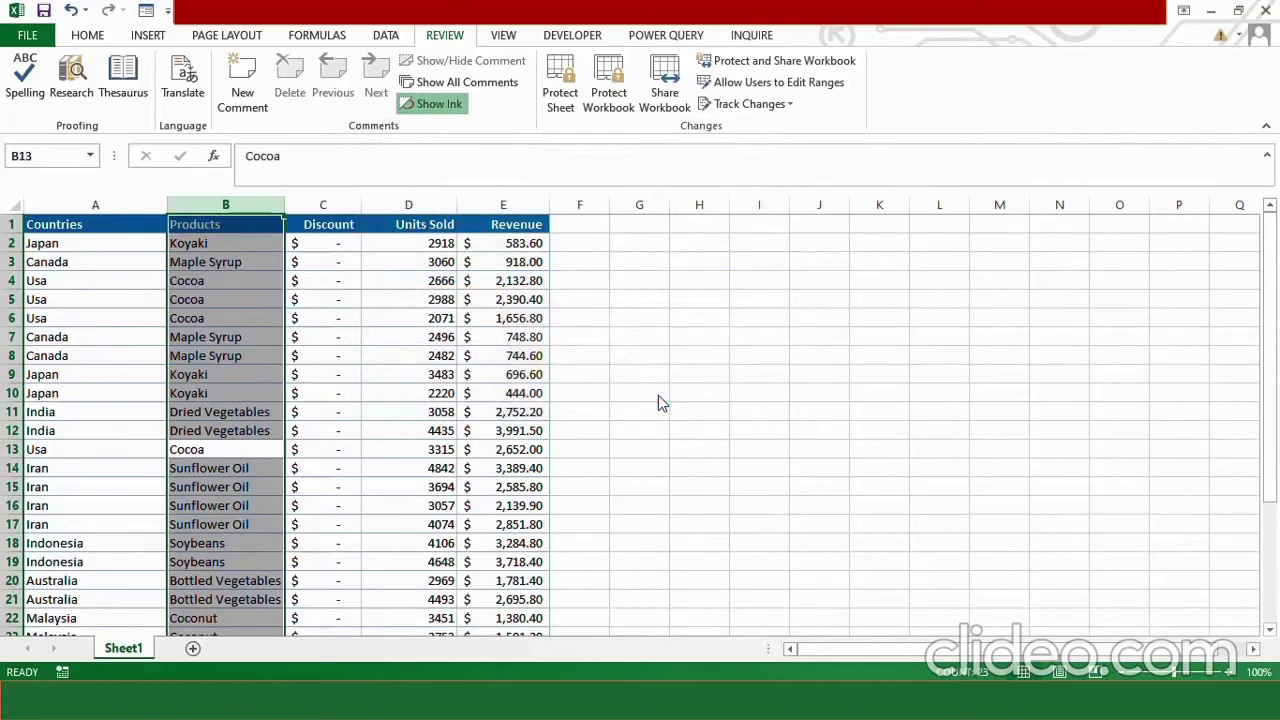
Examine the entries of the Products column cell by cell for correct spelling and capitalisation.
{"action": "left_click", "coordinate": [220, 430]}
{"action": "left_click", "coordinate": [227, 543]}
{"action": "key", "text": "Down"}
{"action": "key", "text": "Down"}
{"action": "key", "text": "Down"}
{"action": "key", "text": "Down"}
{"action": "key", "text": "Down"}
{"action": "key", "text": "Down"}
{"action": "key", "text": "Down"}
{"action": "key", "text": "Down"}
{"action": "key", "text": "Down"}
{"action": "key", "text": "Down"}
{"action": "key", "text": "Down"}
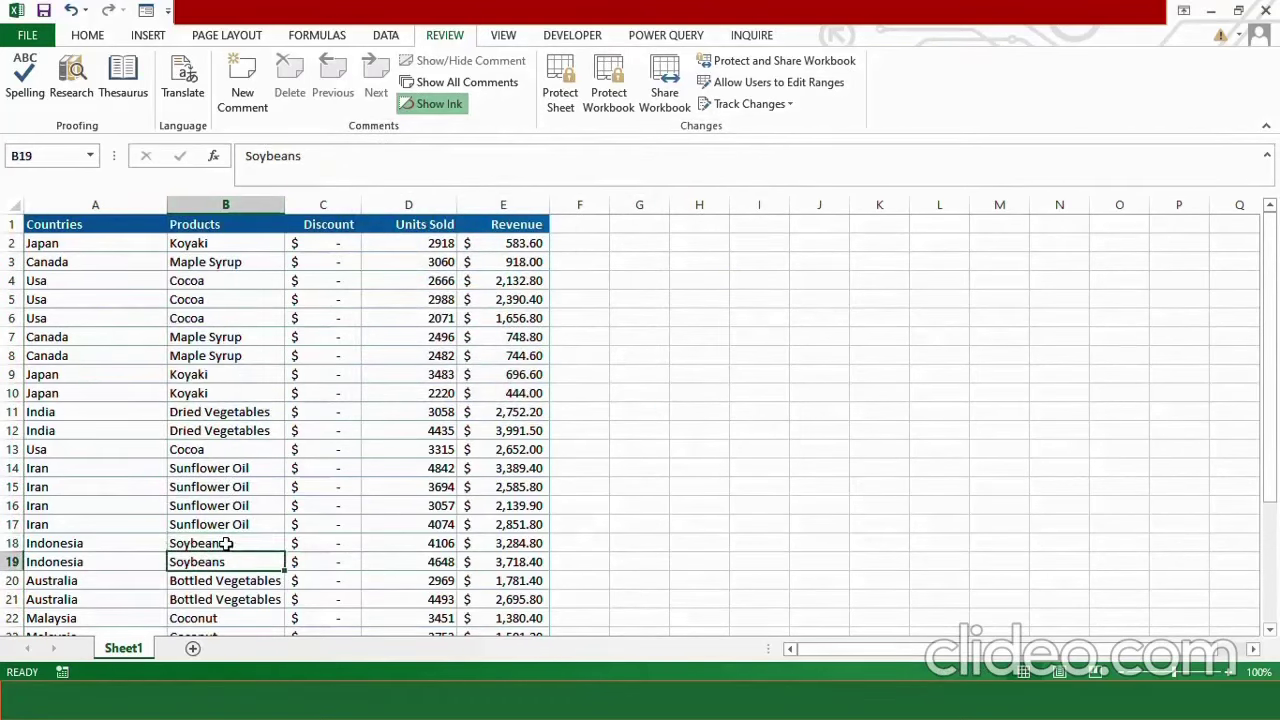
{"action": "key", "text": "Up"}
{"action": "key", "text": "Up"}
{"action": "key", "text": "Up"}
{"action": "key", "text": "Up"}
{"action": "key", "text": "Up"}
{"action": "key", "text": "Up"}
{"action": "key", "text": "Up"}
{"action": "key", "text": "Up"}
{"action": "key", "text": "Up"}
{"action": "key", "text": "Up"}
{"action": "key", "text": "Up"}
{"action": "key", "text": "Up"}
{"action": "key", "text": "Up"}
{"action": "key", "text": "Up"}
{"action": "key", "text": "Up"}
{"action": "key", "text": "Up"}
{"action": "key", "text": "Up"}
{"action": "key", "text": "Up"}
{"action": "key", "text": "Up"}
{"action": "key", "text": "Up"}
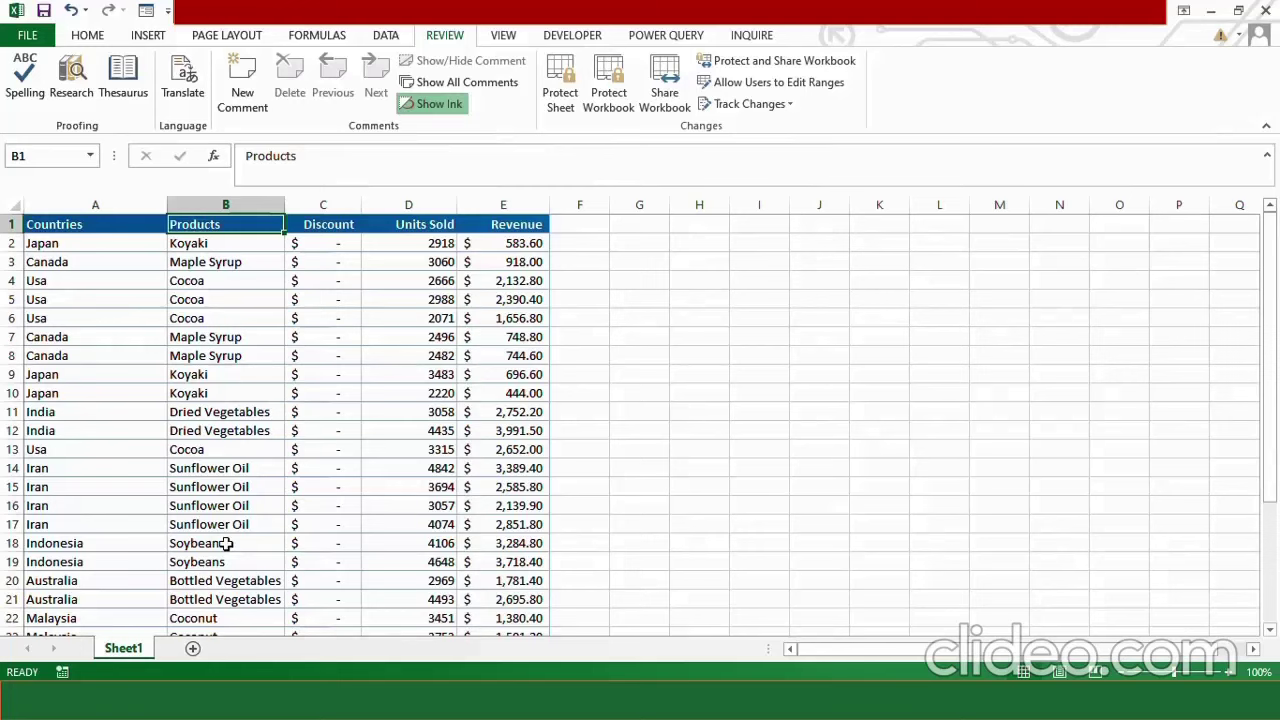
Convert the data range A1:E23 into a table with headers.
{"action": "left_click", "coordinate": [210, 298]}
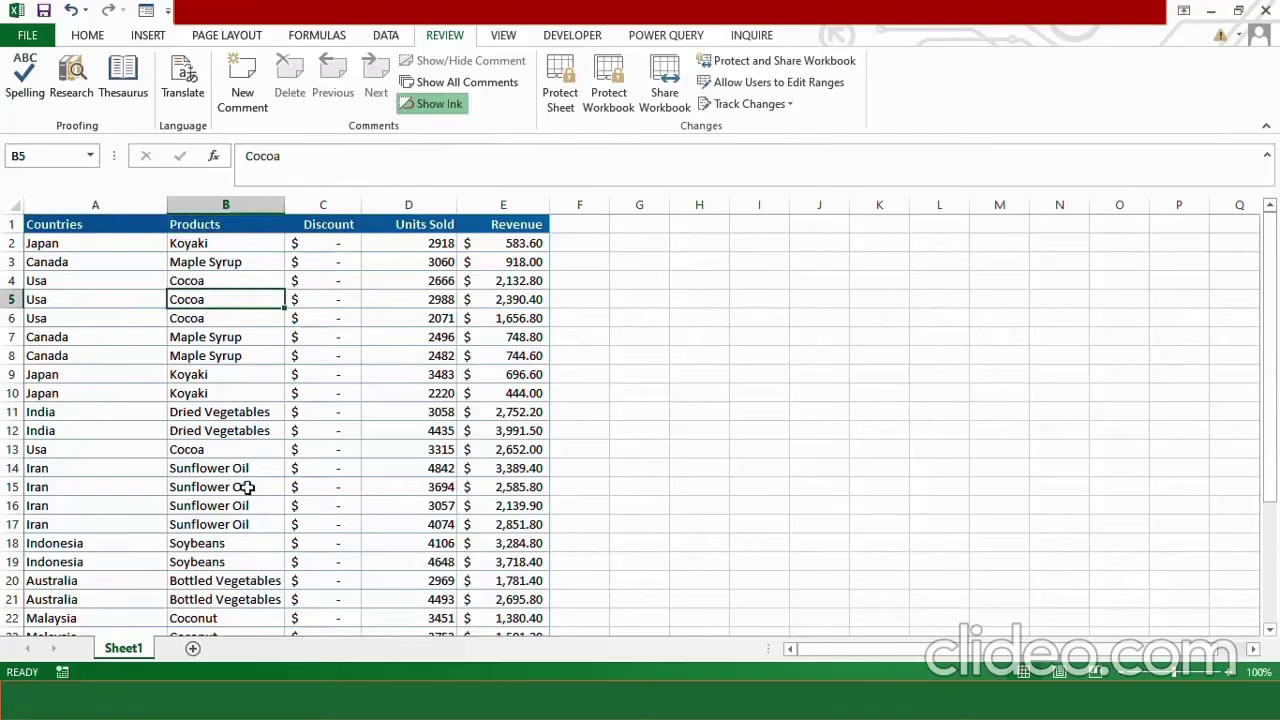
{"action": "key", "text": "ctrl+t"}
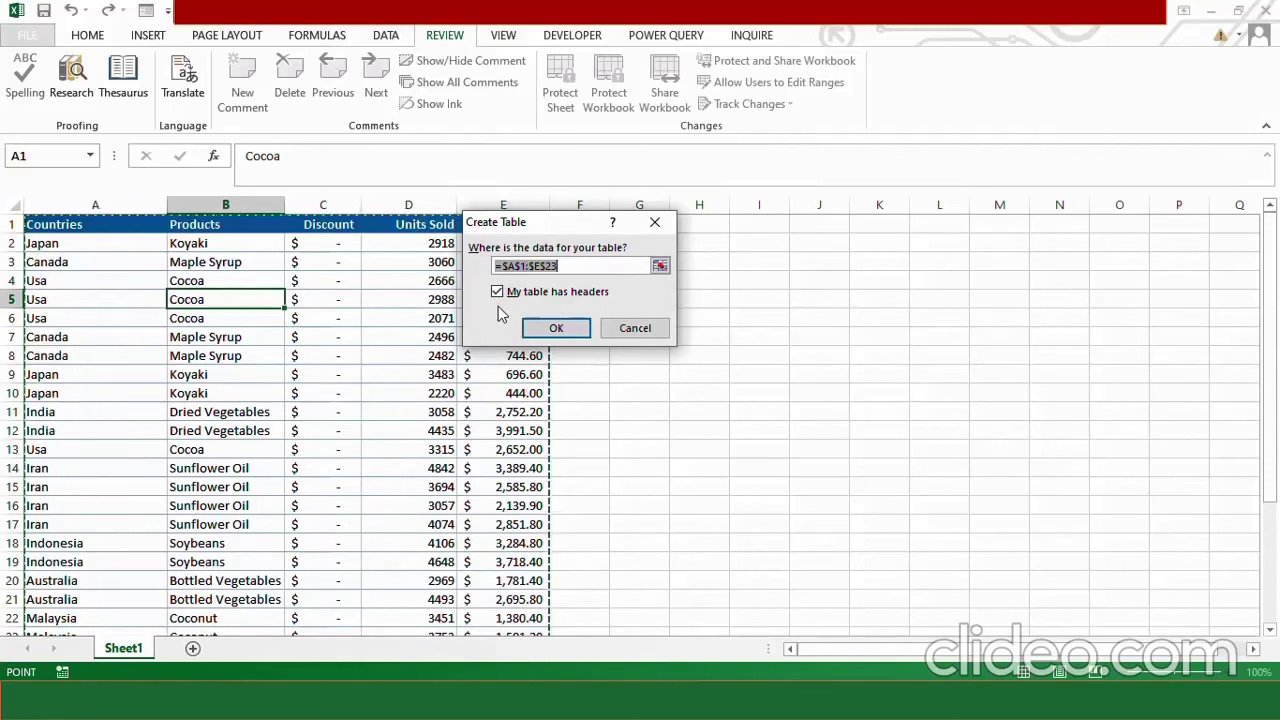
{"action": "left_click", "coordinate": [570, 330]}
{"action": "left_click", "coordinate": [570, 333]}
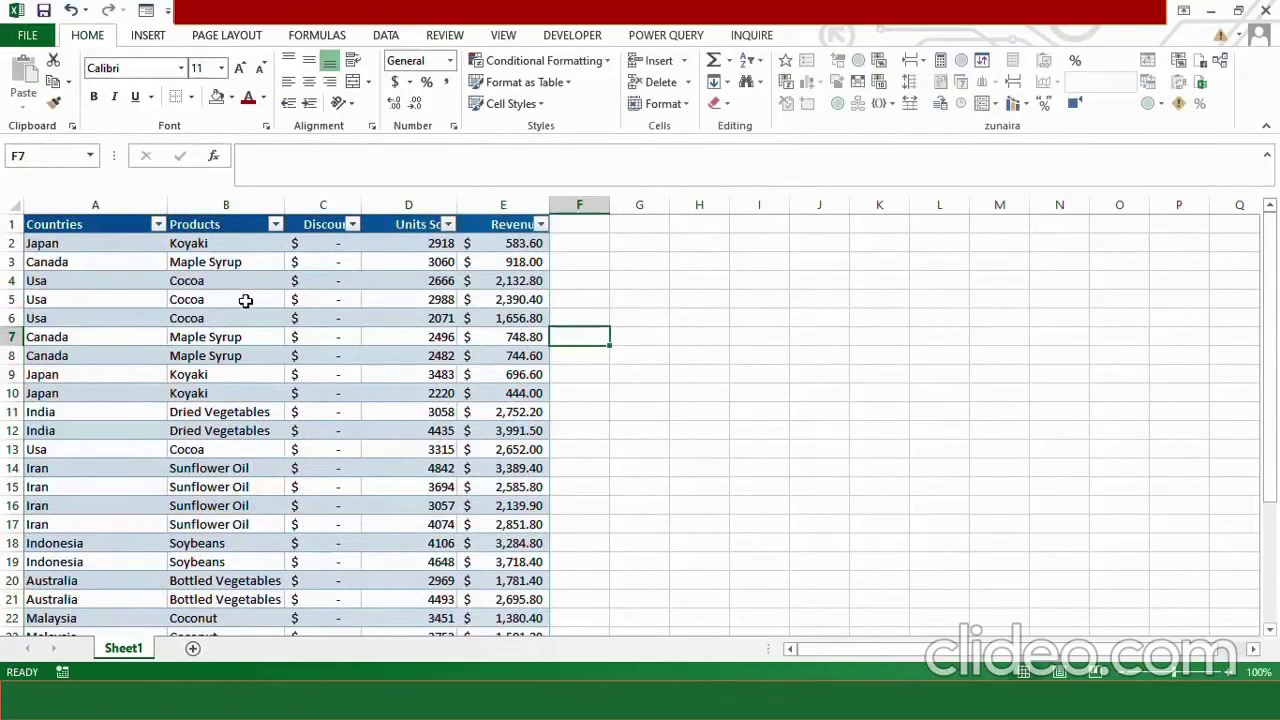
Create a PivotTable from the whole sales table on a new worksheet, without adding the data to the Data Model.
{"action": "left_click", "coordinate": [119, 261]}
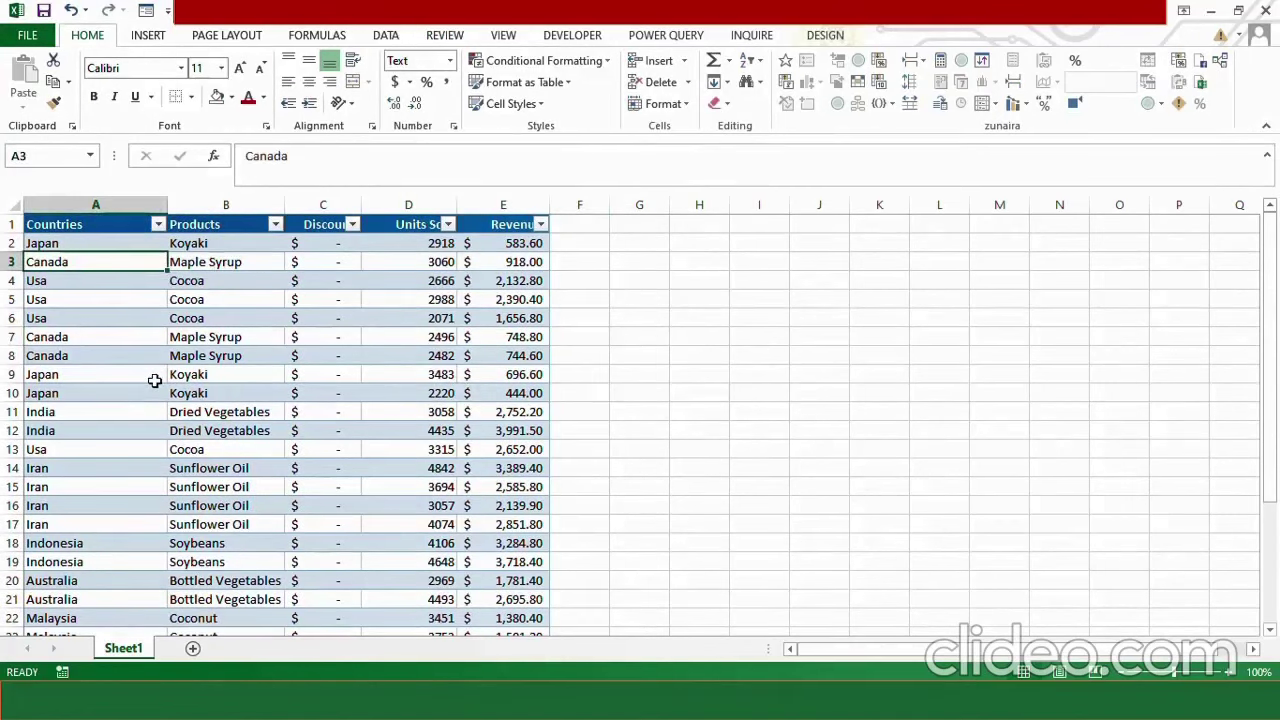
{"action": "key", "text": "ctrl+a"}
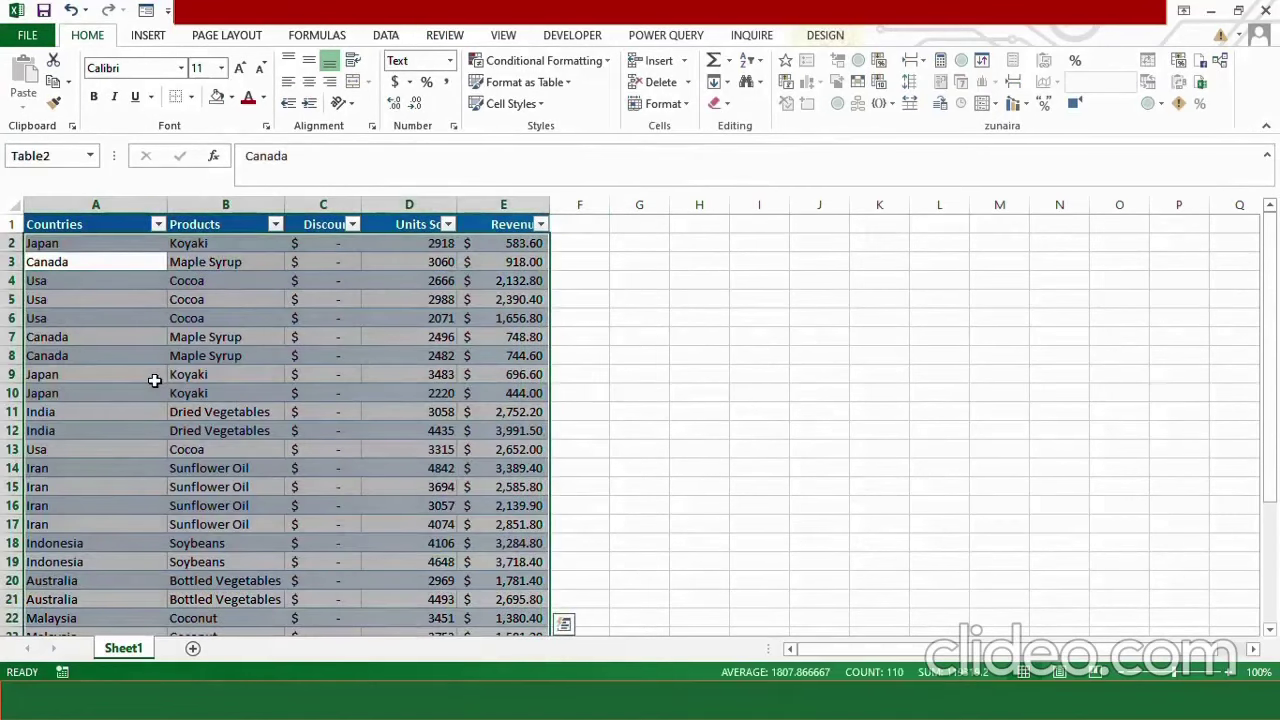
{"action": "left_click", "coordinate": [148, 36]}
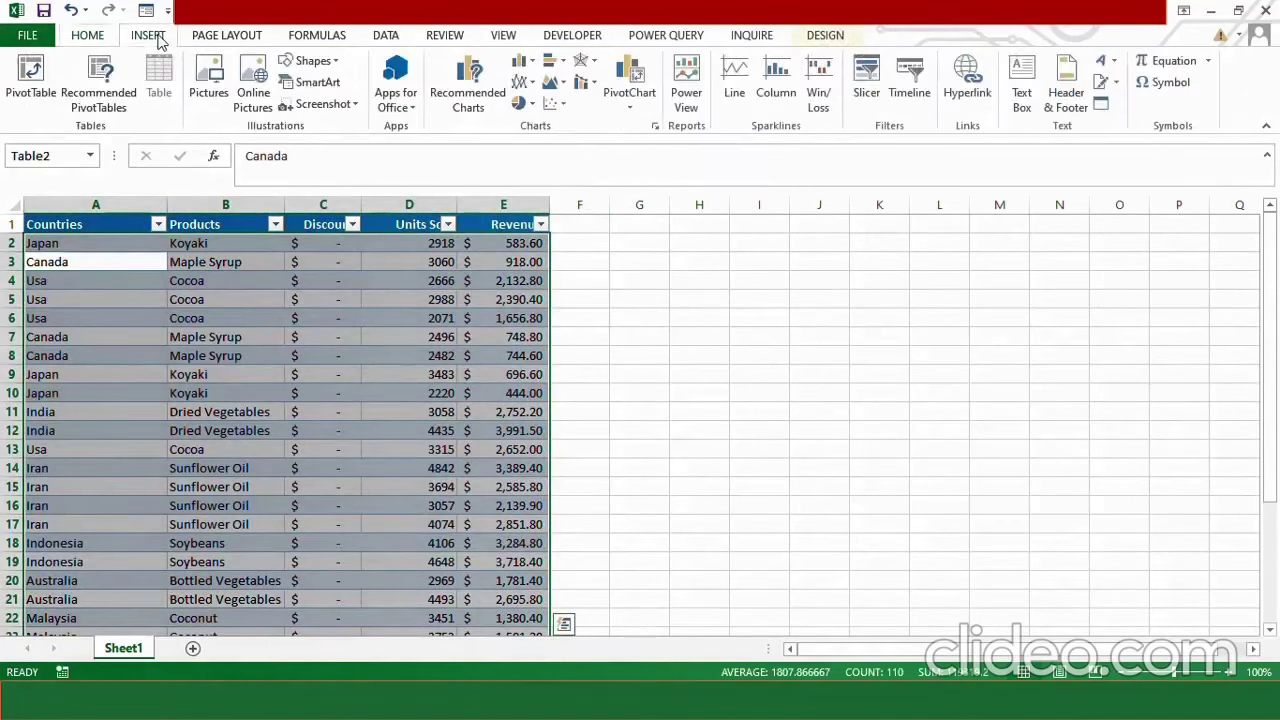
{"action": "left_click", "coordinate": [36, 98]}
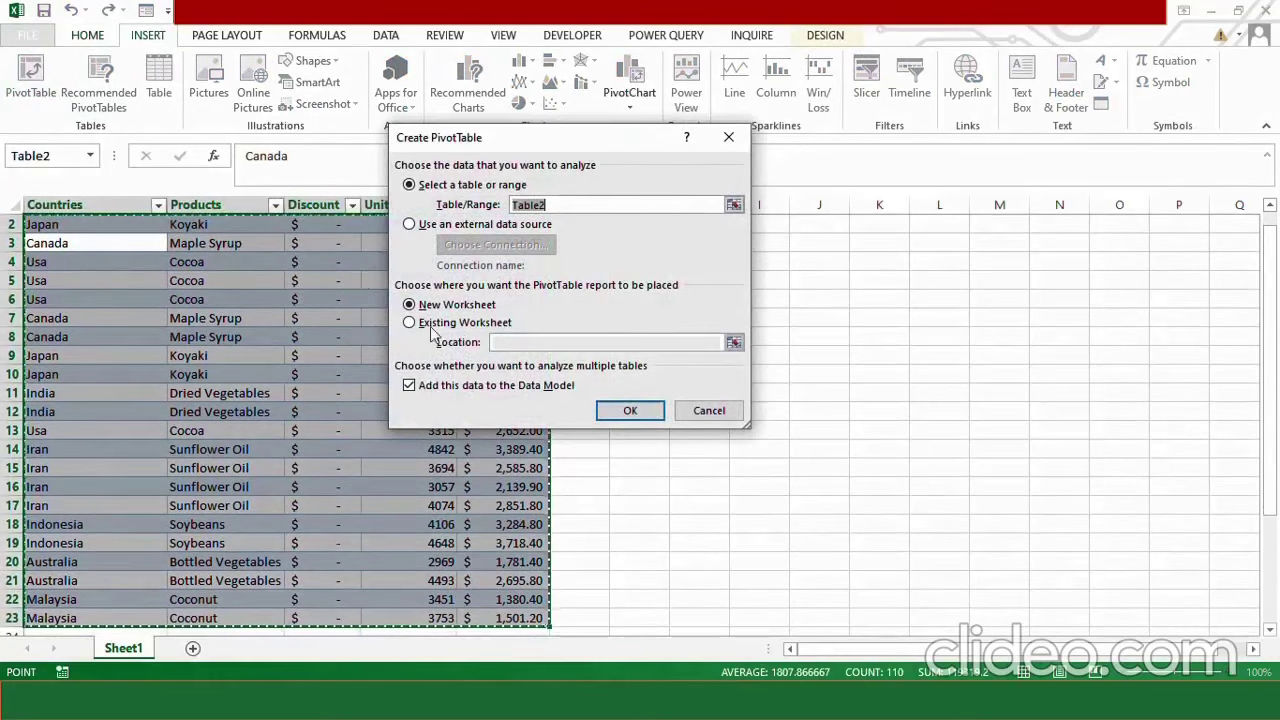
{"action": "left_click", "coordinate": [410, 386]}
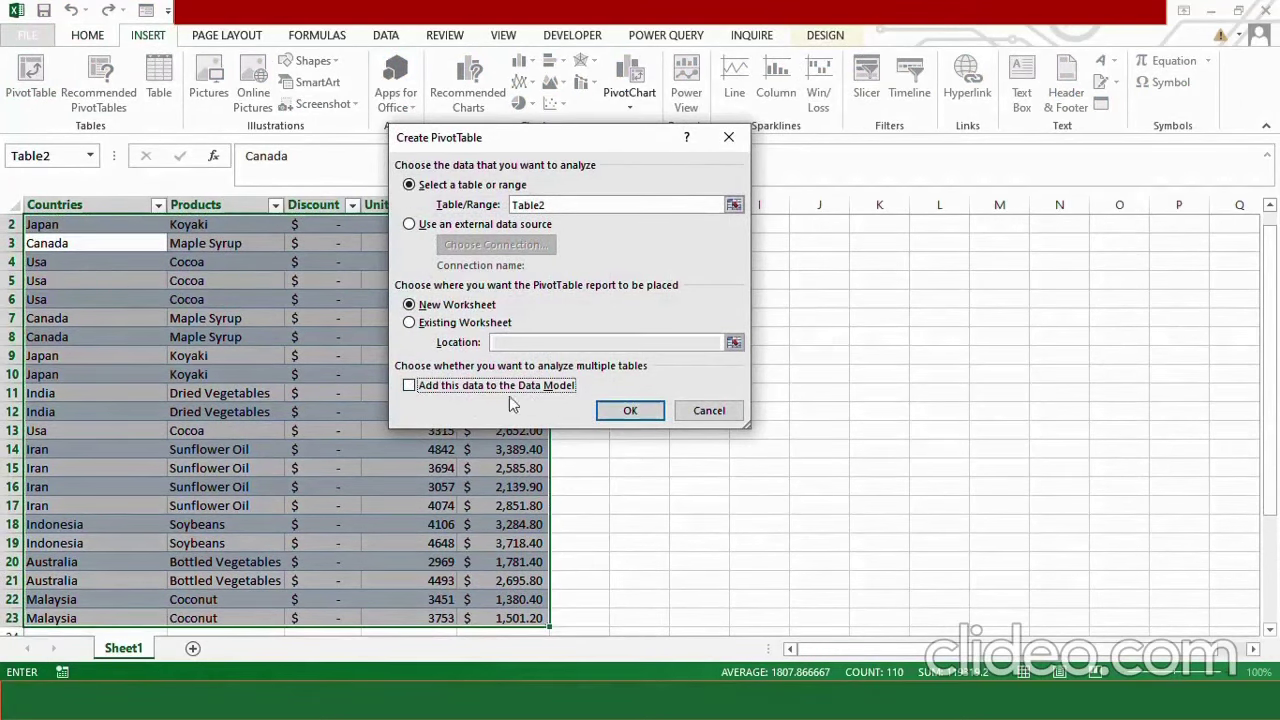
{"action": "left_click", "coordinate": [626, 410]}
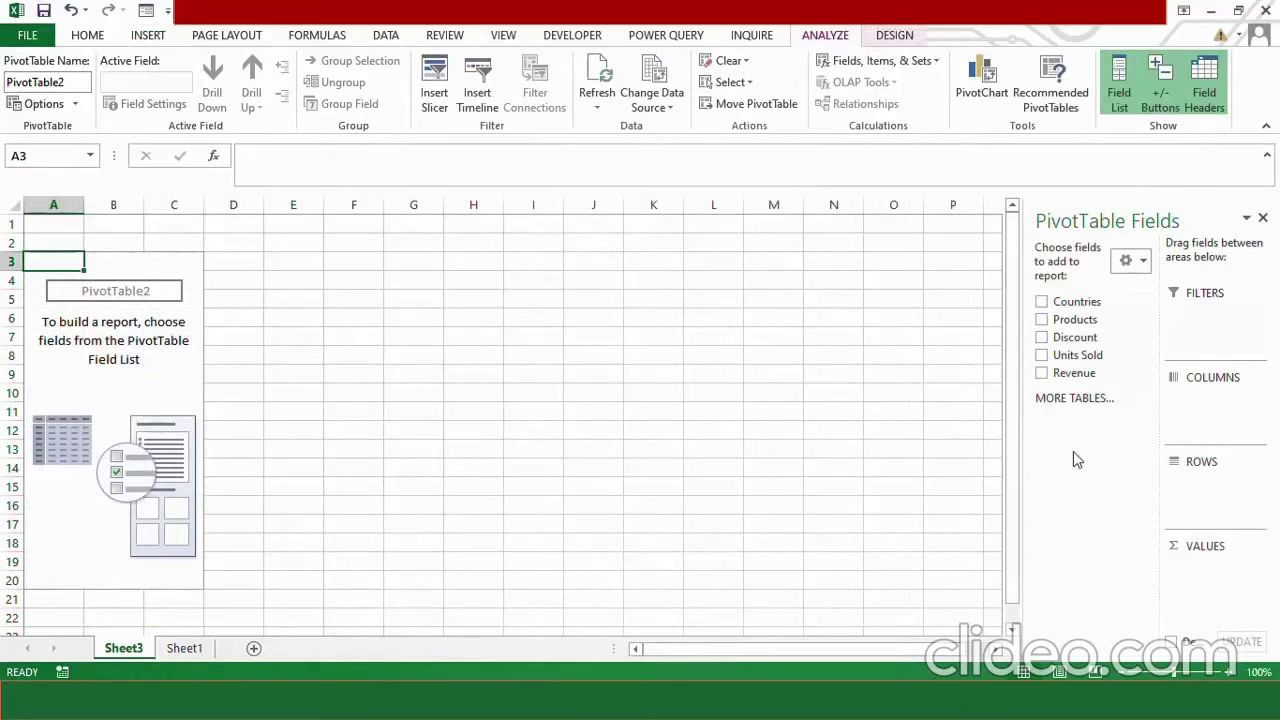
Summarise revenue by product in the PivotTable, with Revenue as values and Products as rows.
{"action": "left_click_drag", "start_coordinate": [1070, 380], "coordinate": [1220, 578]}
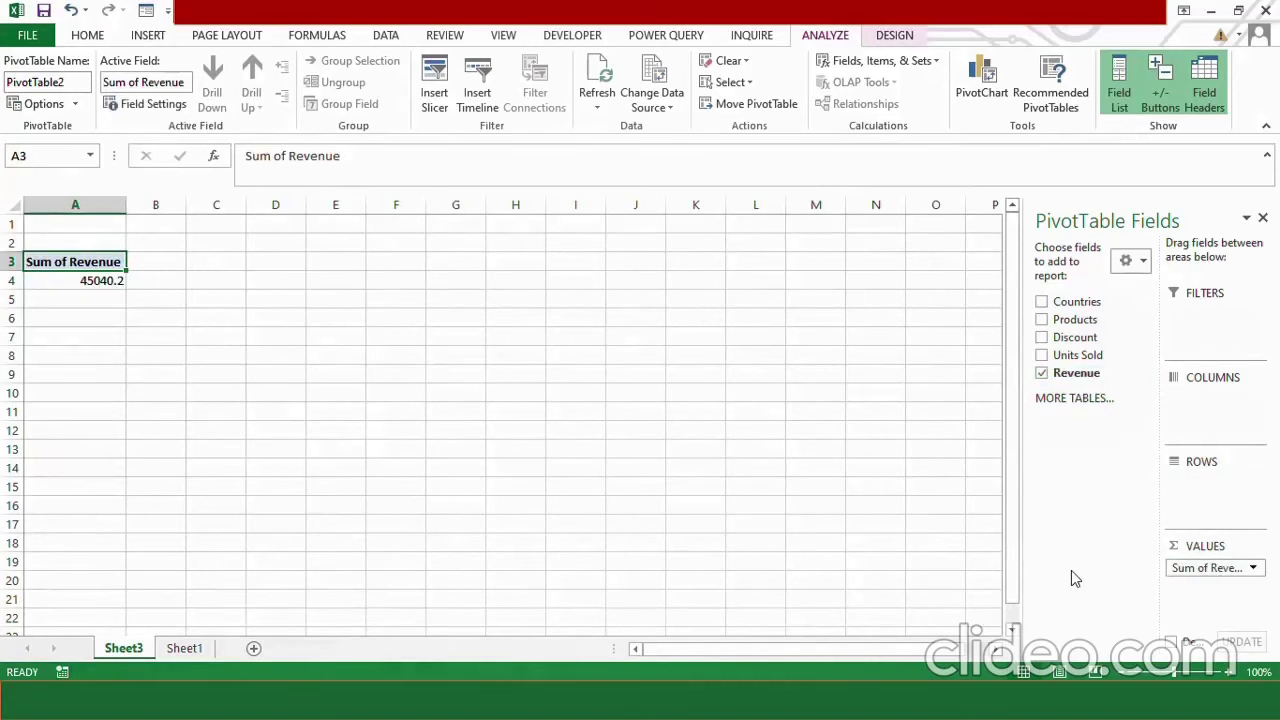
{"action": "left_click_drag", "start_coordinate": [1080, 319], "coordinate": [1216, 493]}
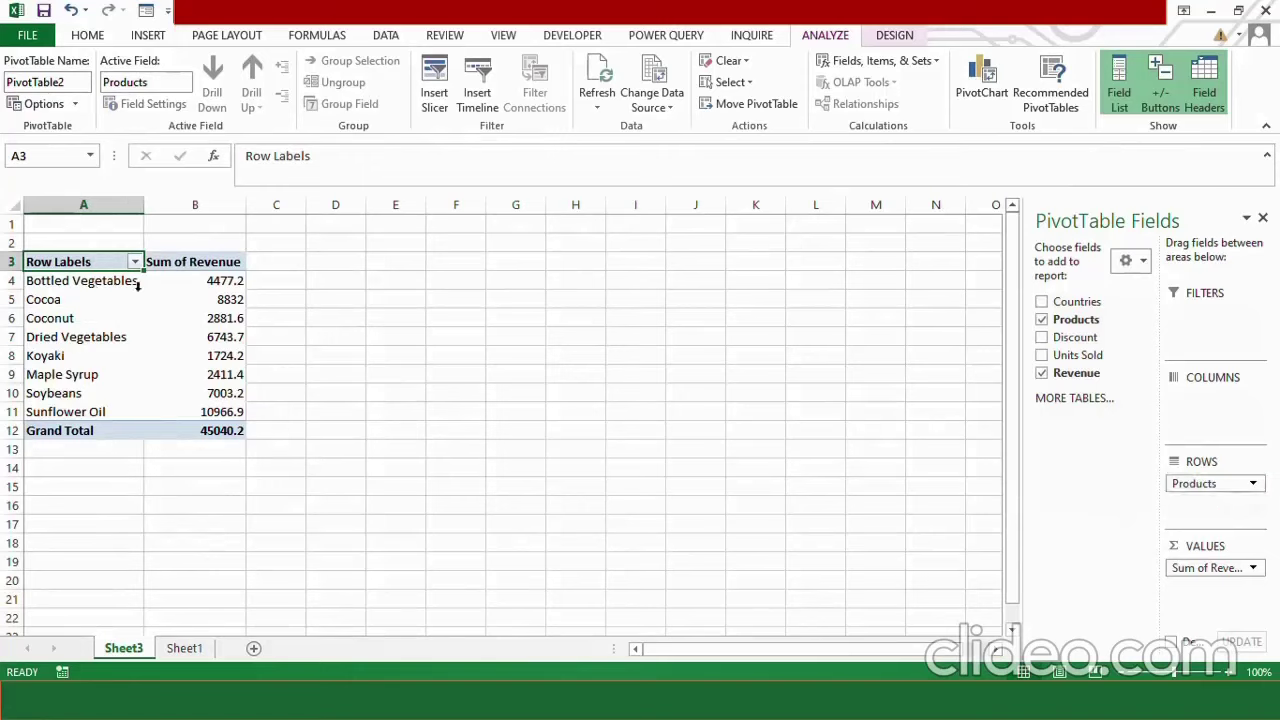
Show the PivotTable's Sum of Revenue as % of Grand Total and add Countries as a report filter.
{"action": "mouse_move", "coordinate": [187, 276]}
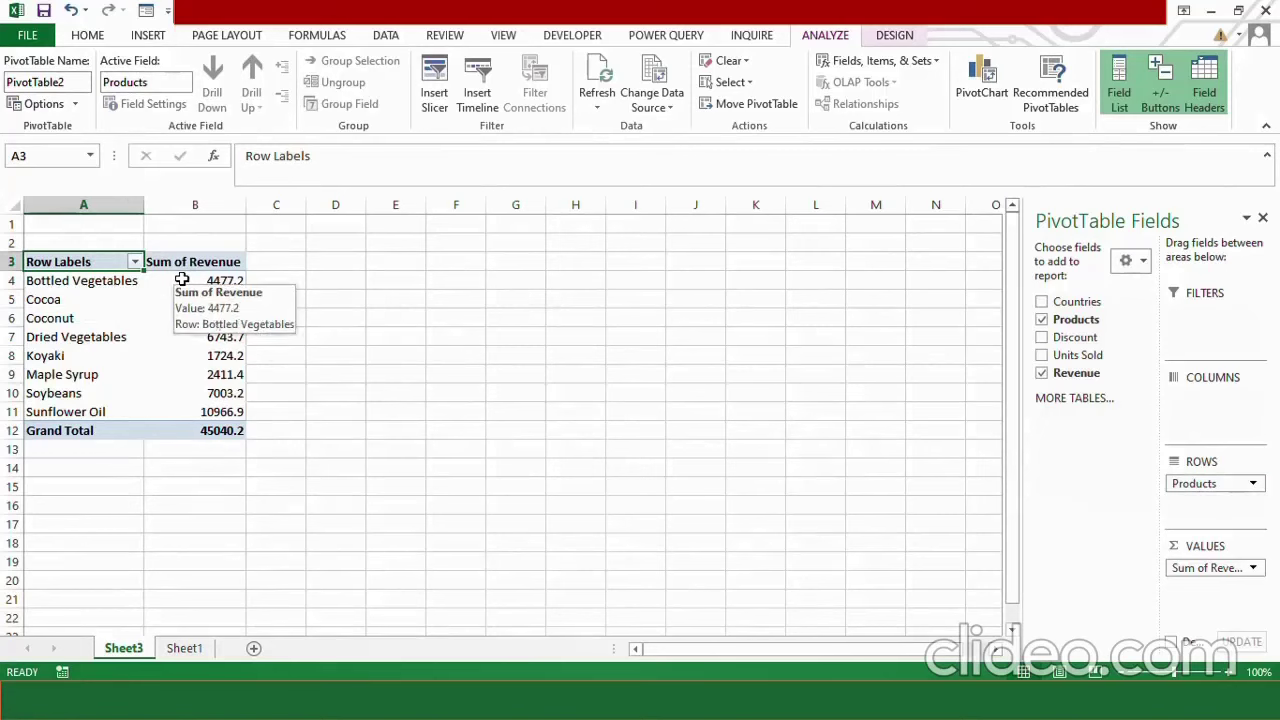
{"action": "left_click", "coordinate": [182, 280]}
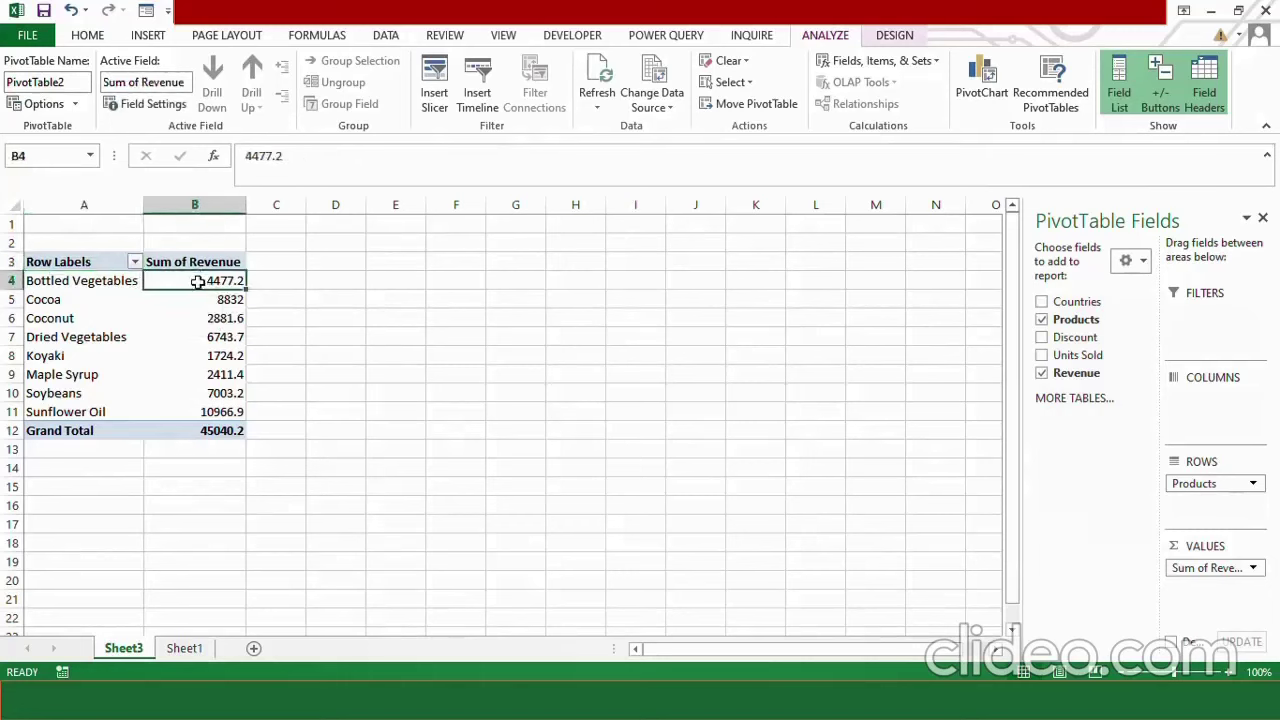
{"action": "right_click", "coordinate": [199, 281]}
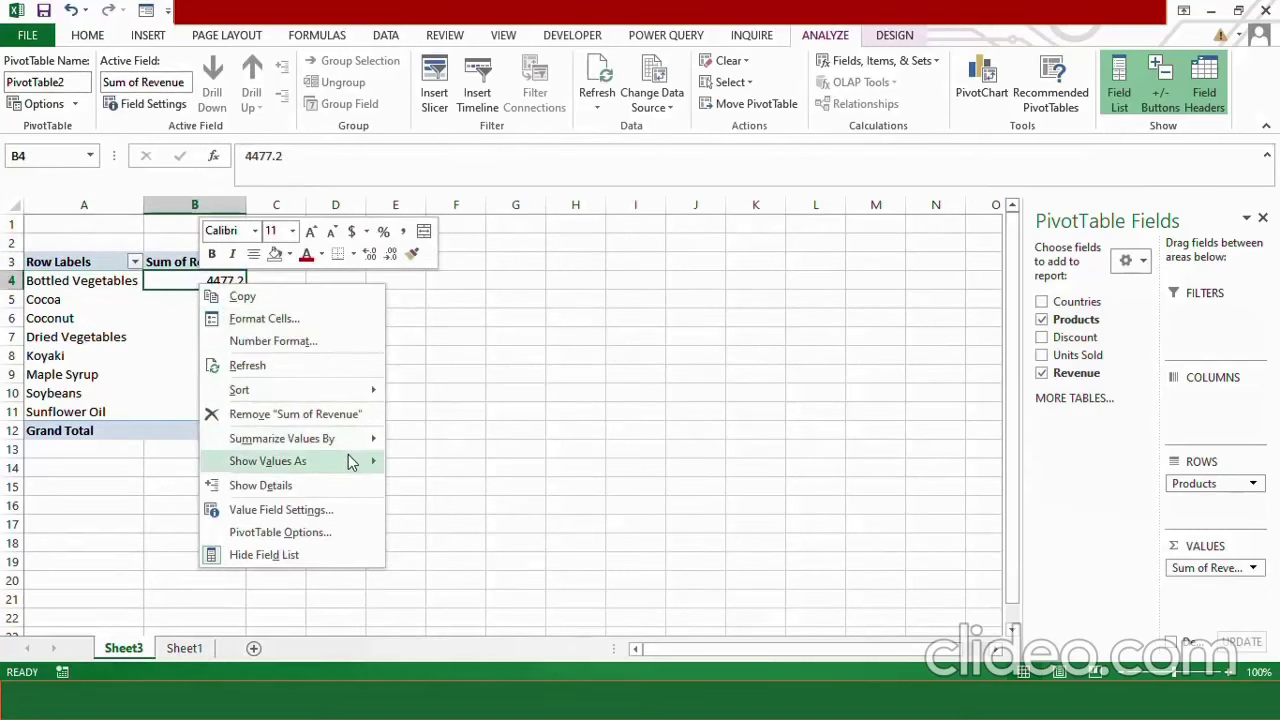
{"action": "mouse_move", "coordinate": [351, 460]}
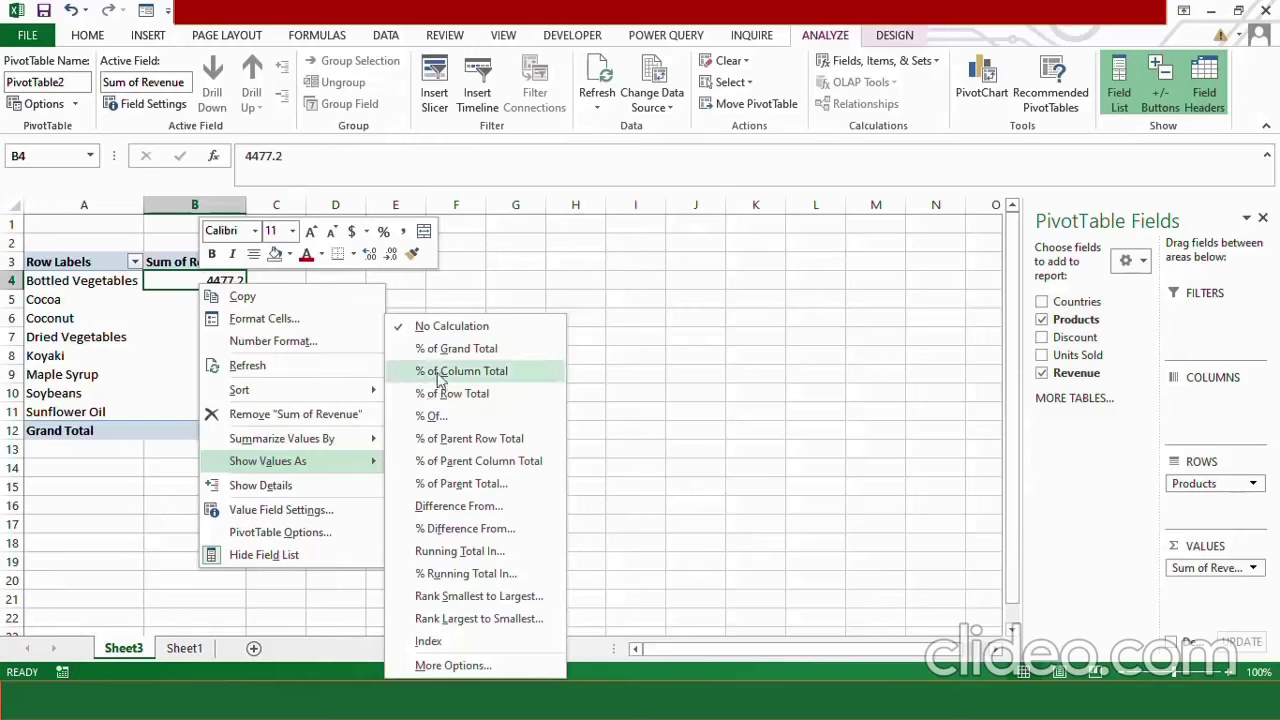
{"action": "left_click", "coordinate": [466, 350]}
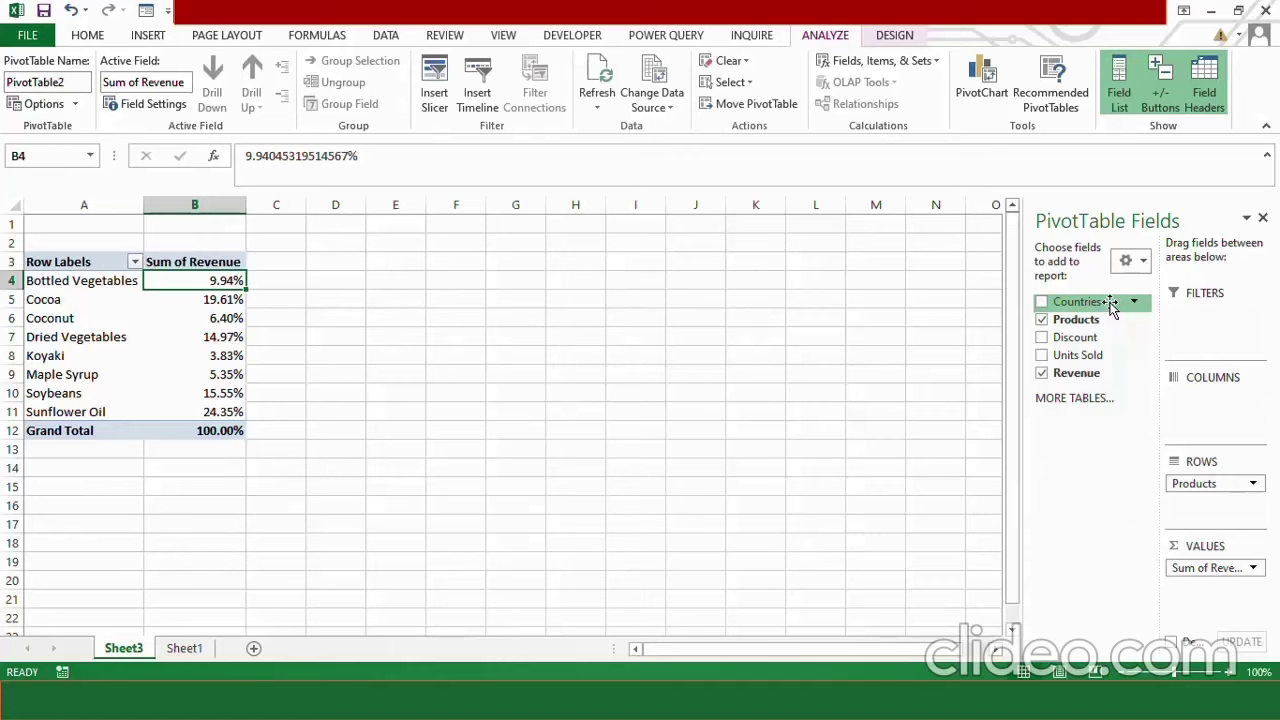
{"action": "left_click_drag", "start_coordinate": [1110, 307], "coordinate": [1212, 325]}
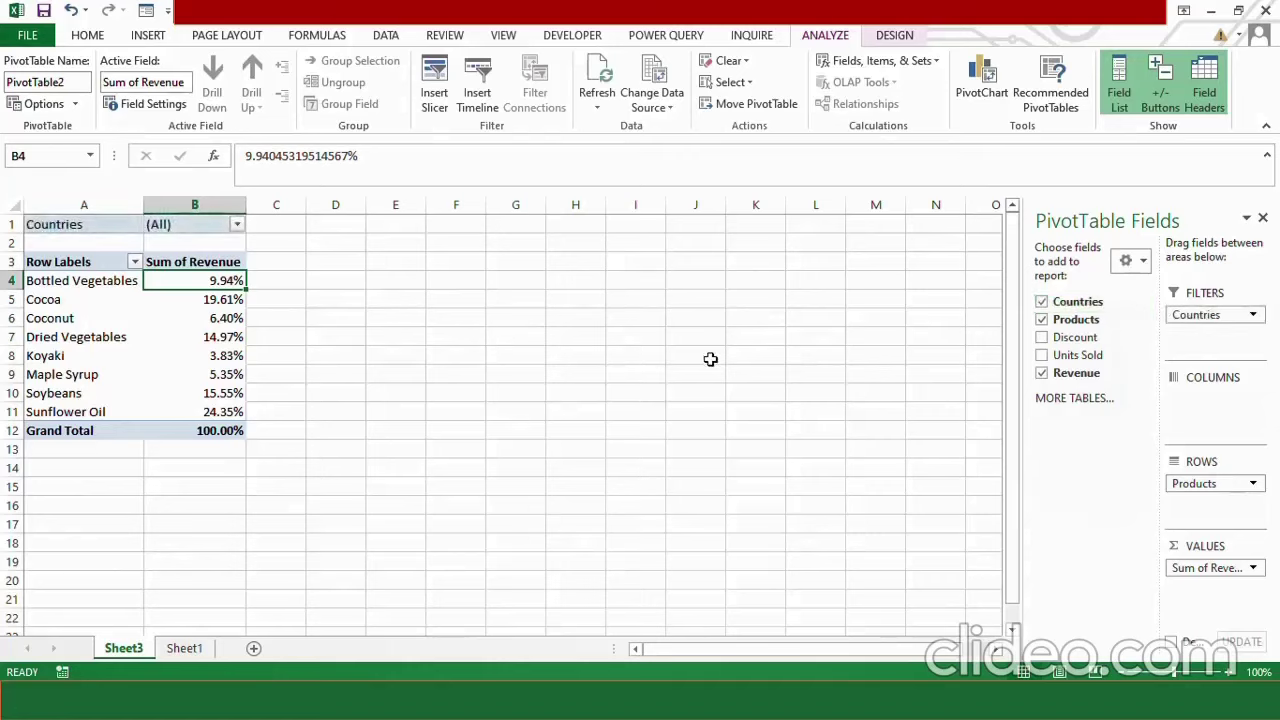
Show the PivotTable's Sum of Revenue as plain amounts with No Calculation.
{"action": "right_click", "coordinate": [187, 281]}
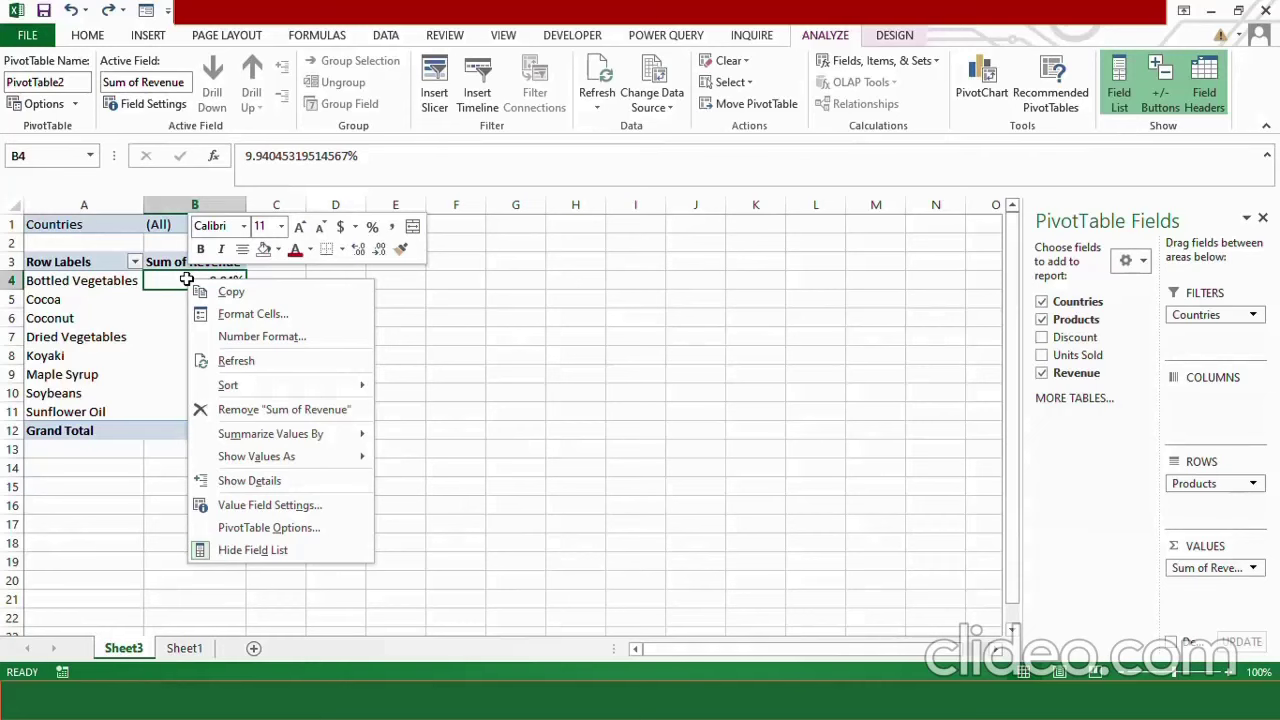
{"action": "mouse_move", "coordinate": [316, 461]}
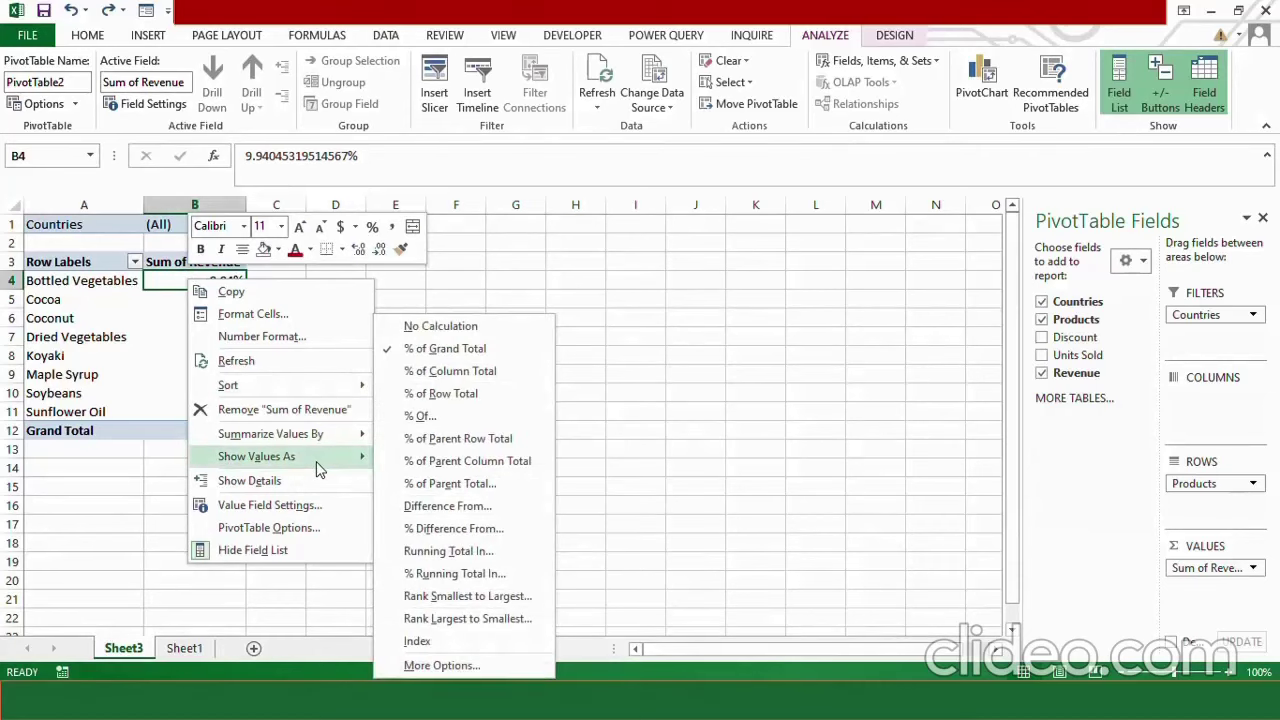
{"action": "left_click", "coordinate": [477, 332]}
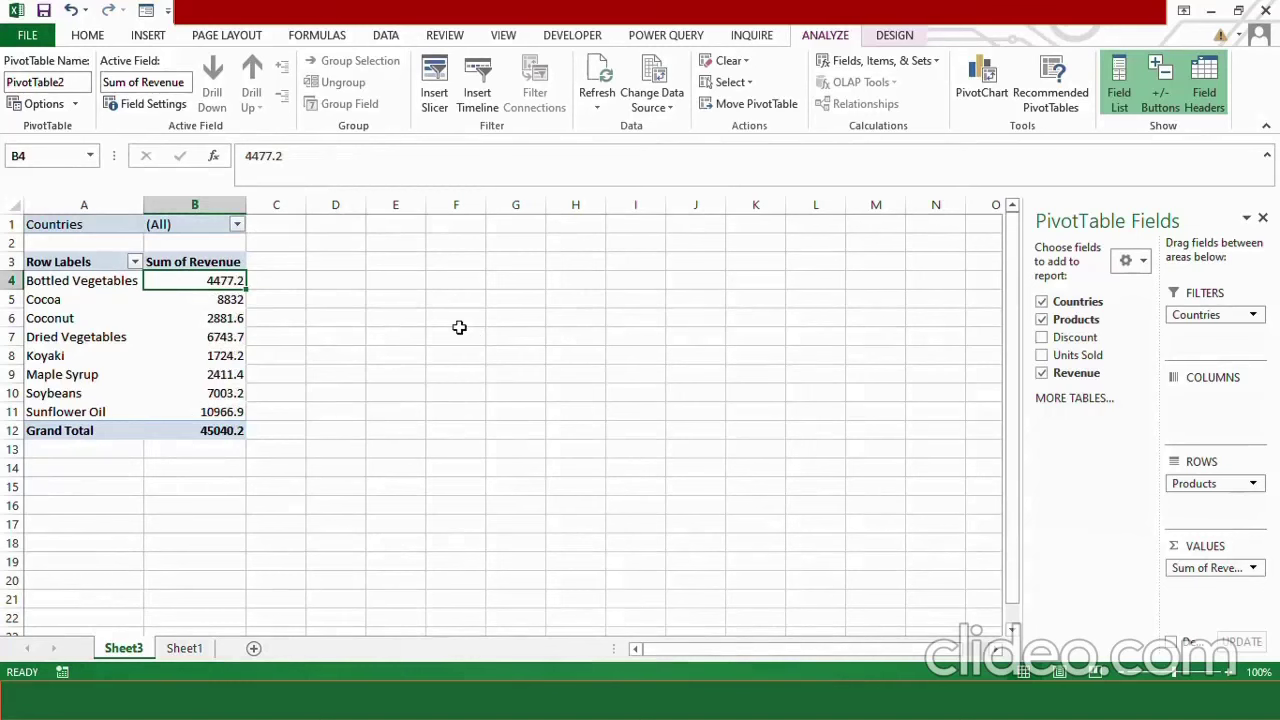
Filter the PivotTable by the Countries report filter to show only Canada.
{"action": "left_click", "coordinate": [263, 240]}
{"action": "left_click", "coordinate": [199, 225]}
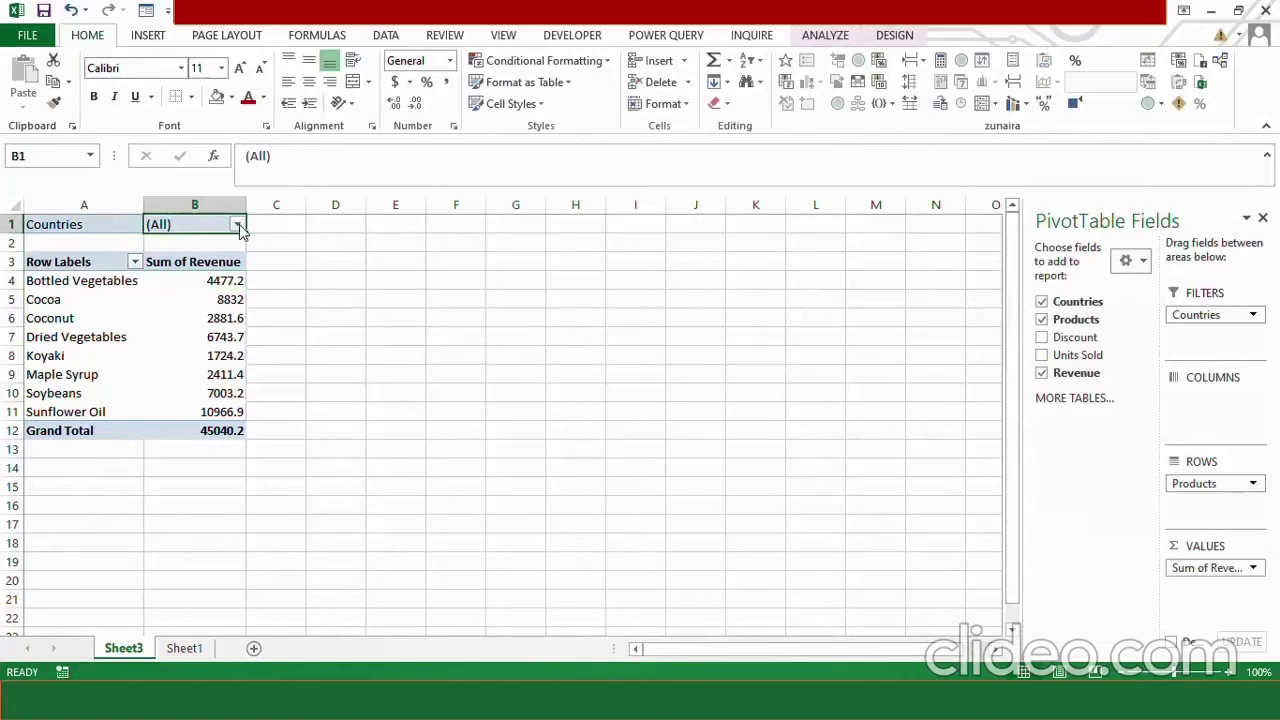
{"action": "left_click", "coordinate": [237, 226]}
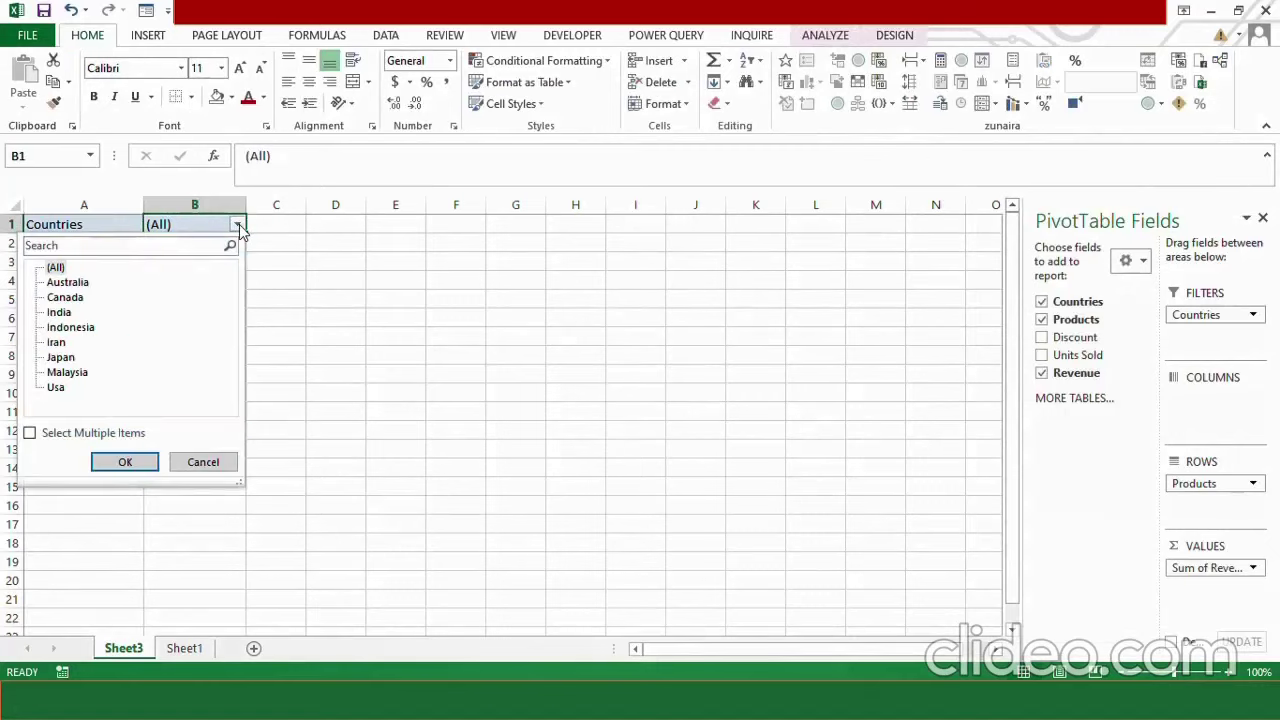
{"action": "left_click", "coordinate": [72, 298]}
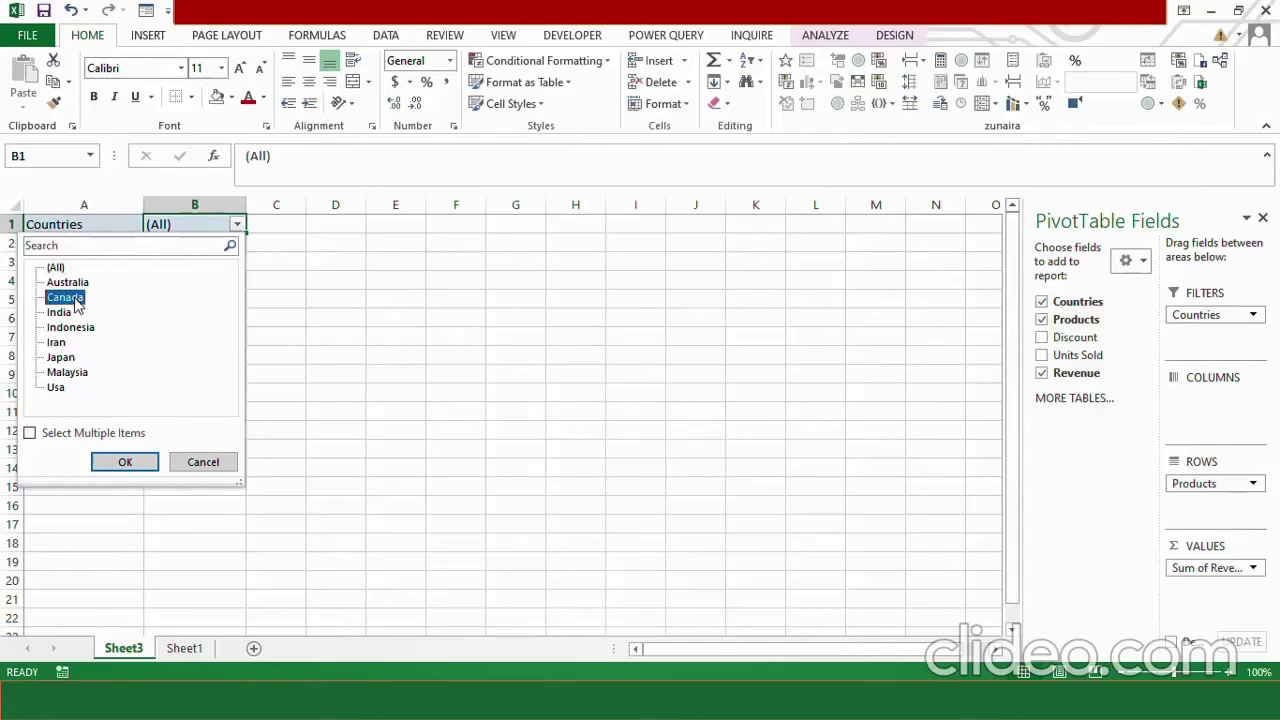
{"action": "left_click", "coordinate": [126, 463]}
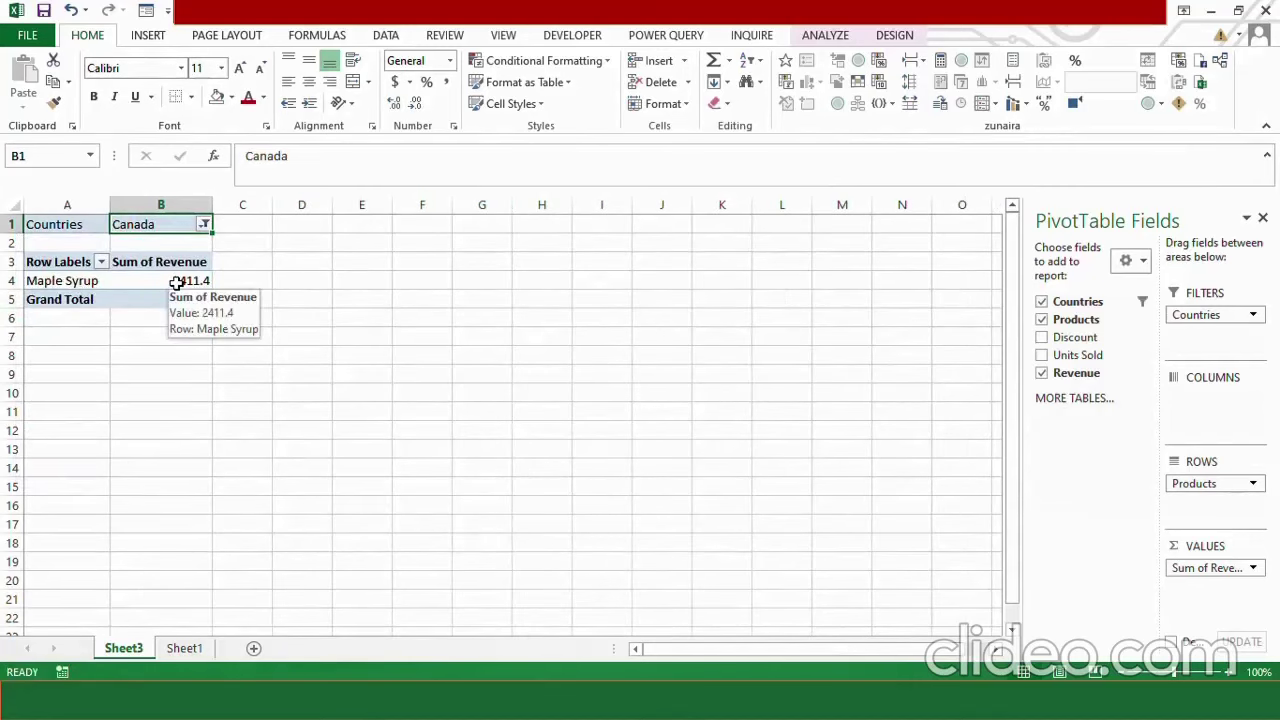
{"action": "mouse_move", "coordinate": [180, 287]}
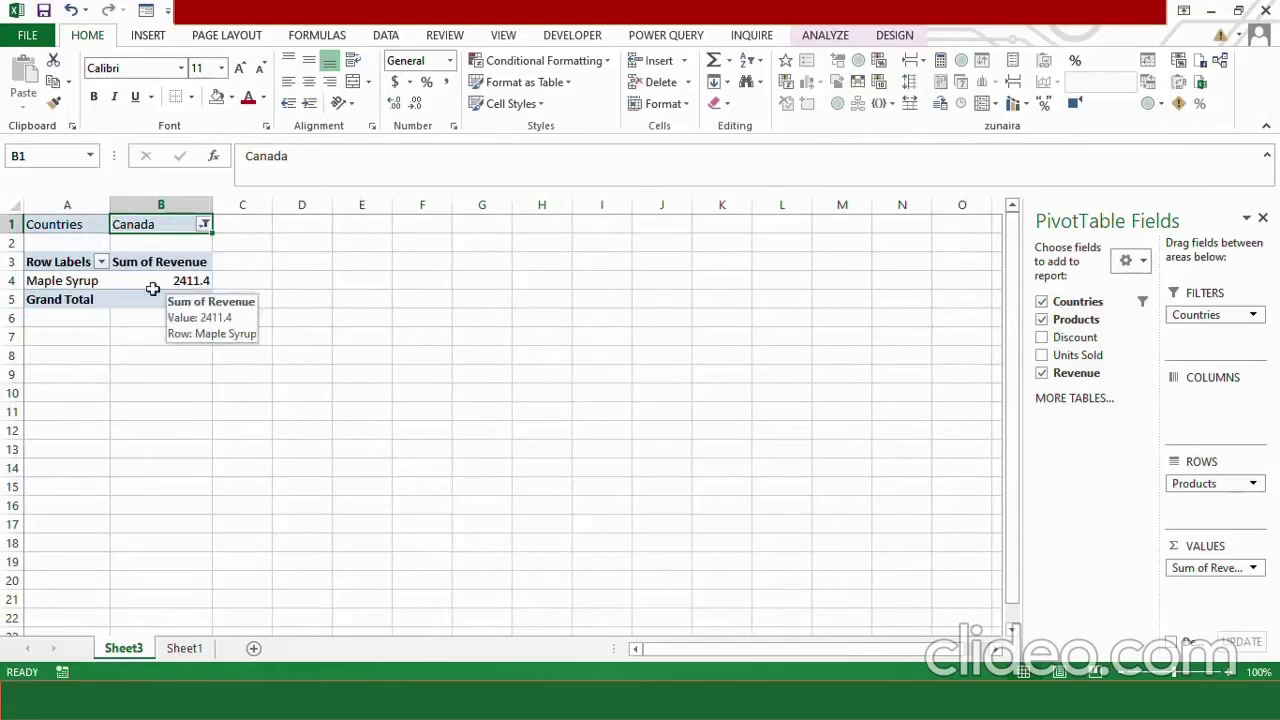
Allow multiple items in the Countries report filter and add Indonesia and Iran to the selection alongside Canada.
{"action": "left_click", "coordinate": [201, 225]}
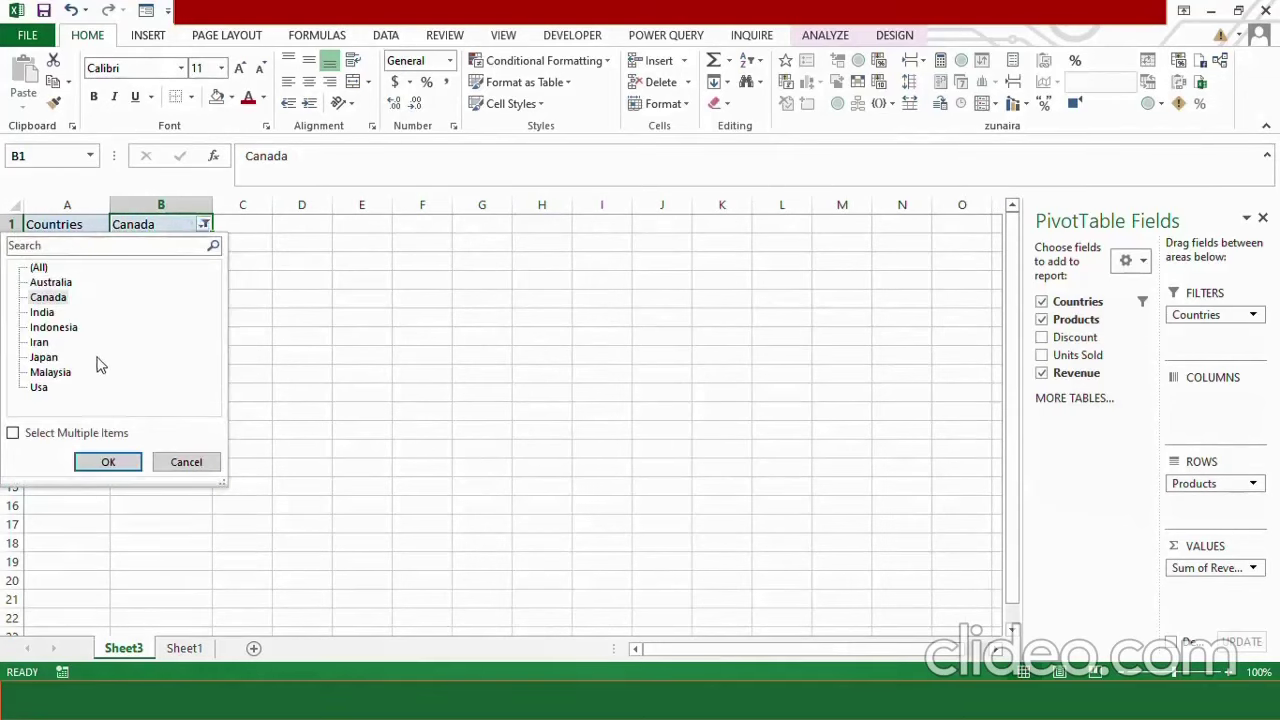
{"action": "left_click", "coordinate": [13, 434]}
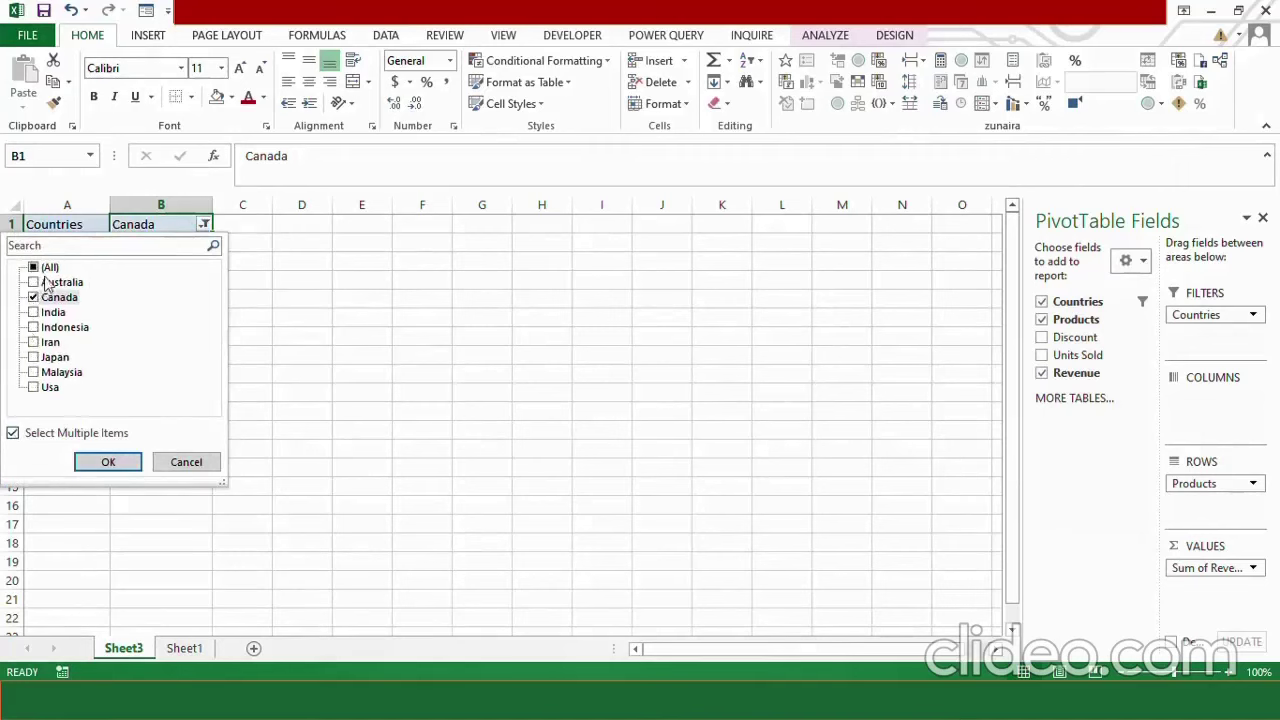
{"action": "left_click", "coordinate": [33, 327]}
{"action": "left_click", "coordinate": [34, 342]}
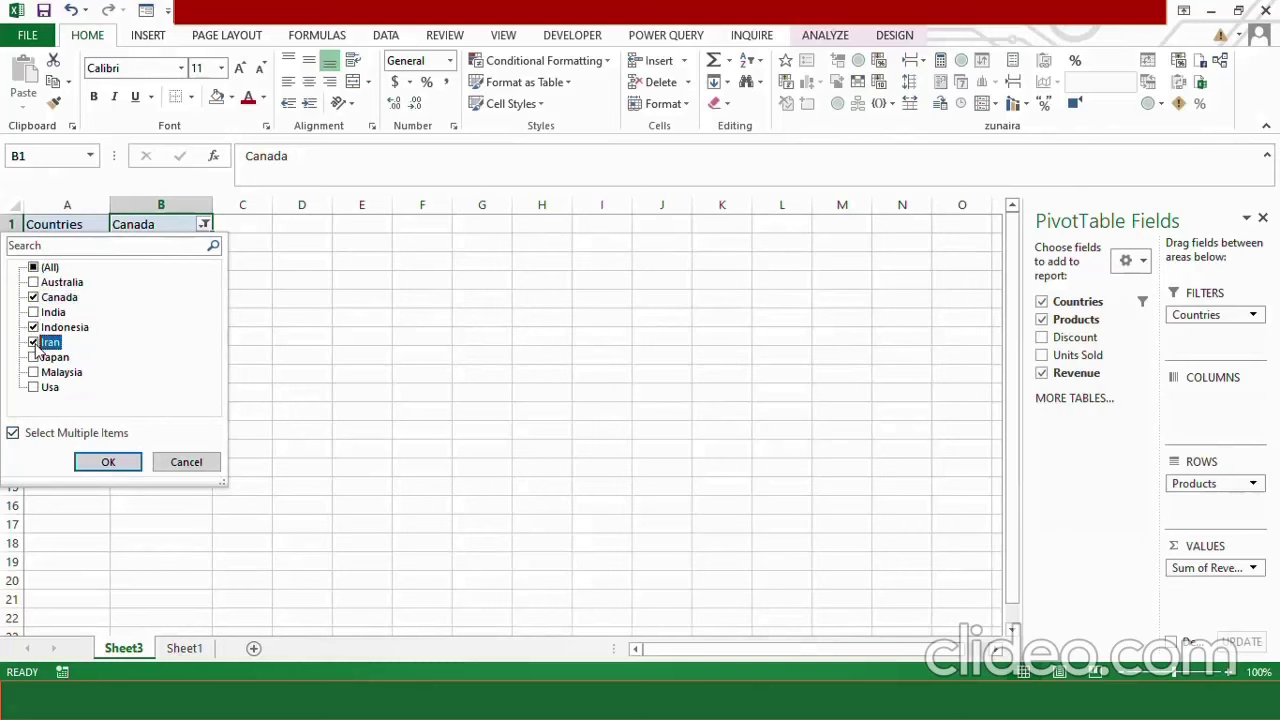
{"action": "left_click", "coordinate": [108, 461]}
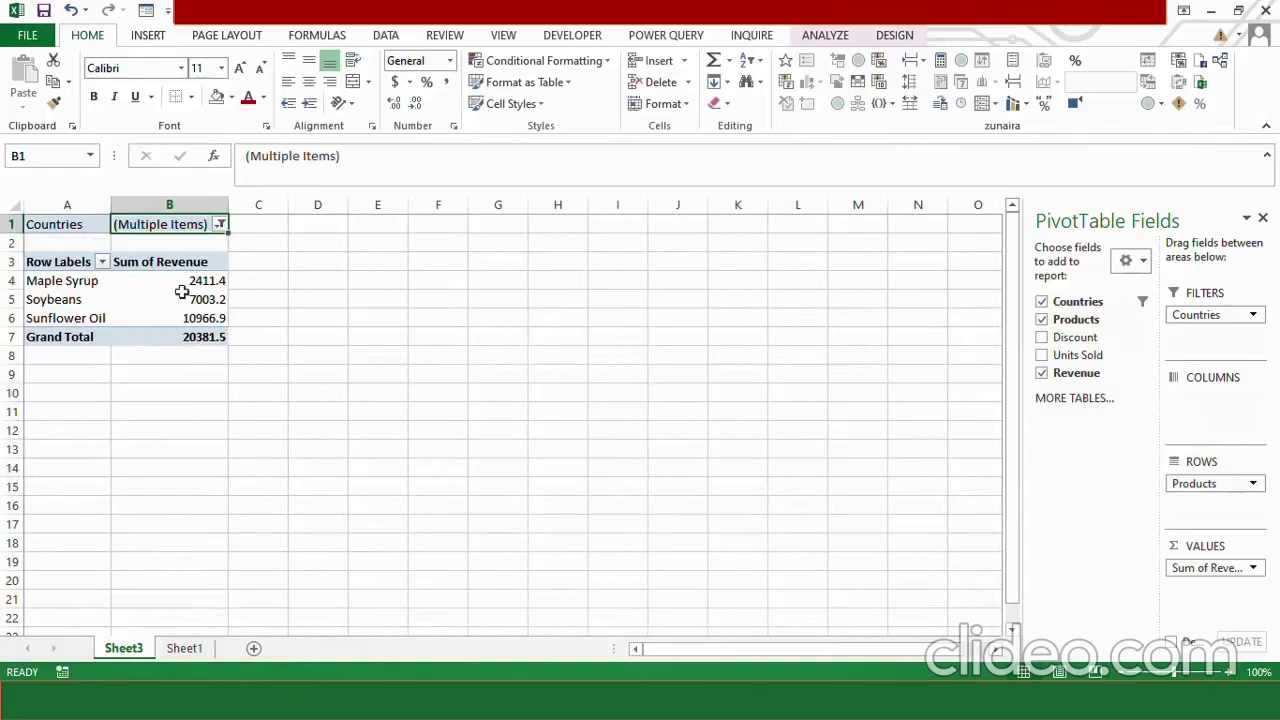
{"action": "mouse_move", "coordinate": [170, 318]}
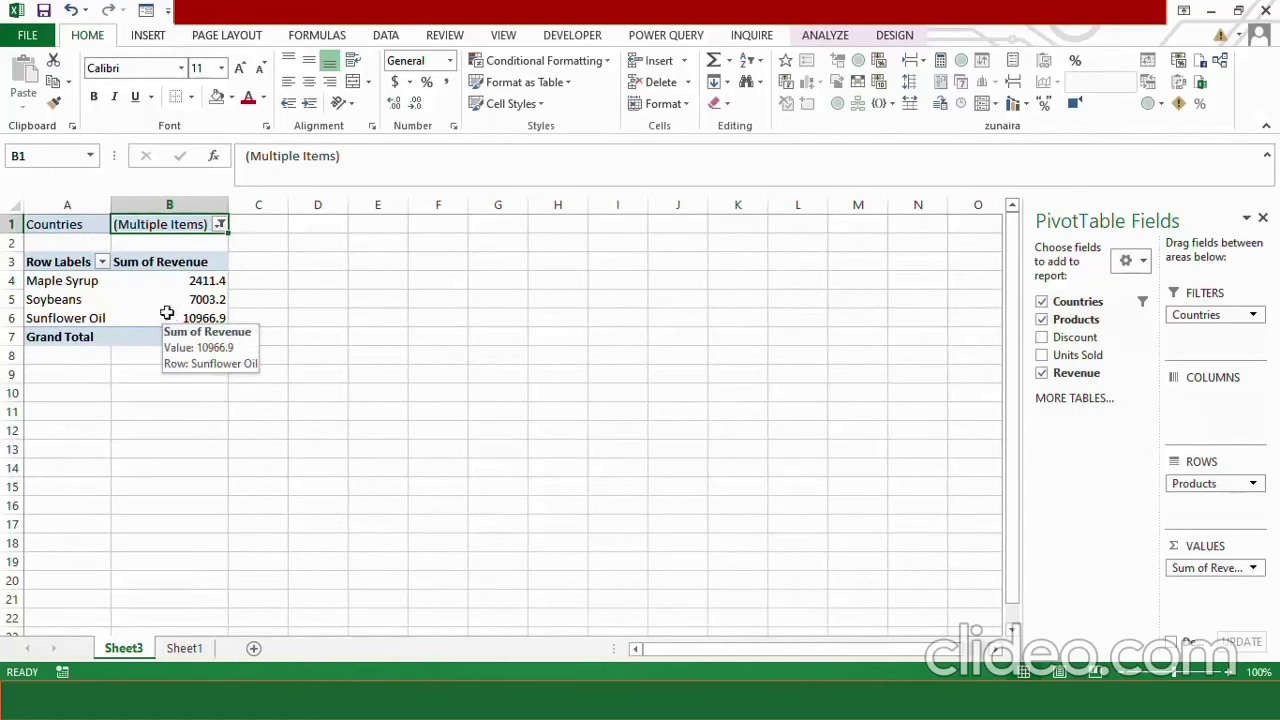
{"action": "left_click", "coordinate": [108, 466]}
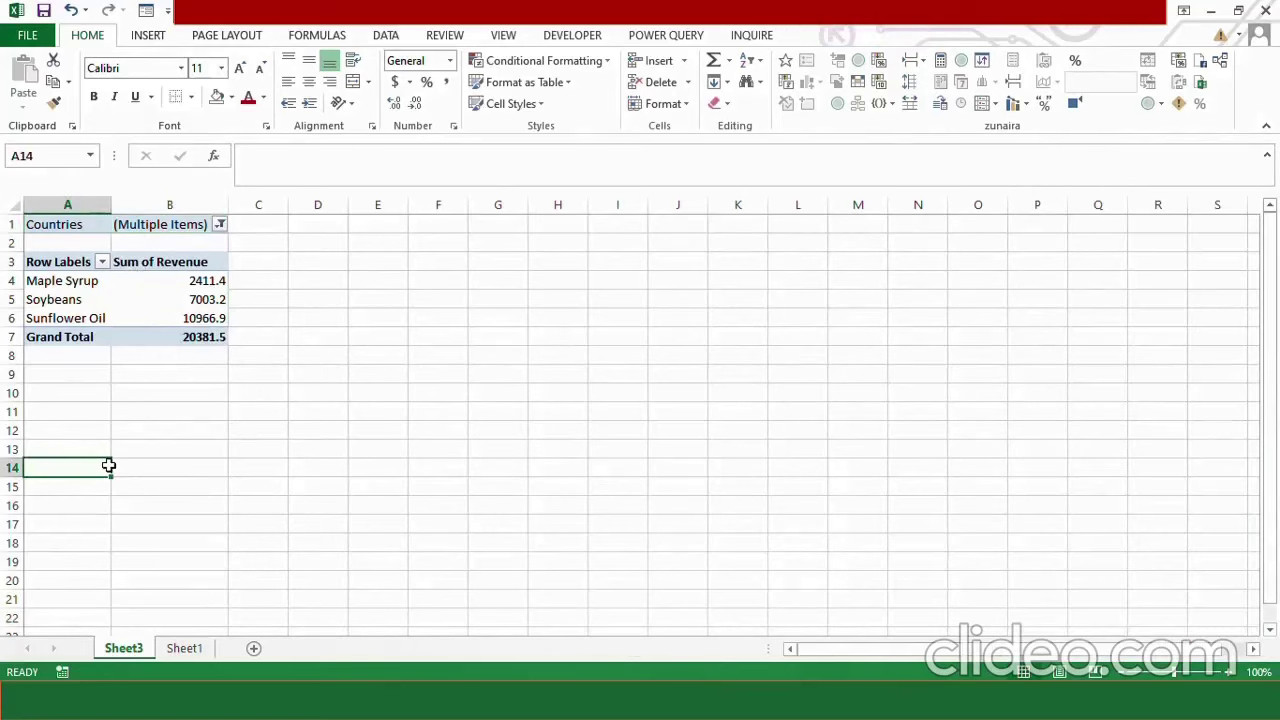